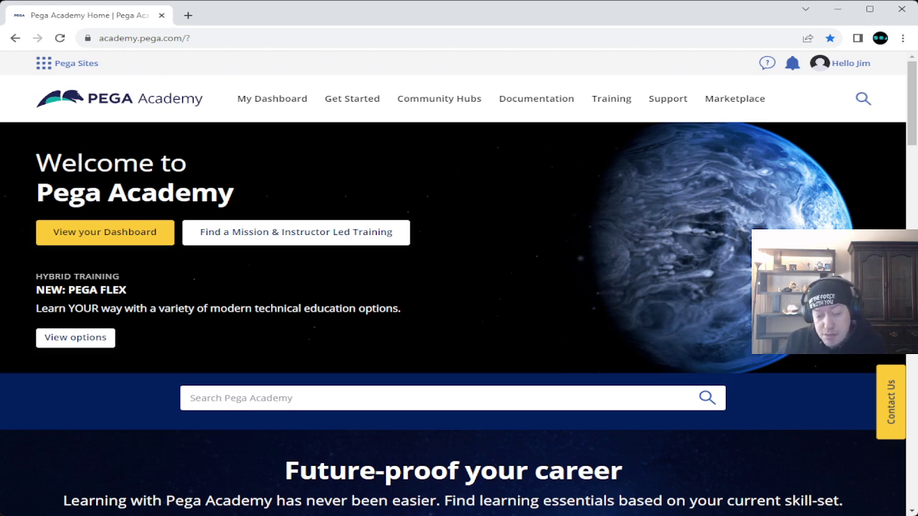
Step: Drop open the Training mega-menu in Pega Academy's top navigation bar
{"action": "mouse_move", "coordinate": [611, 99]}
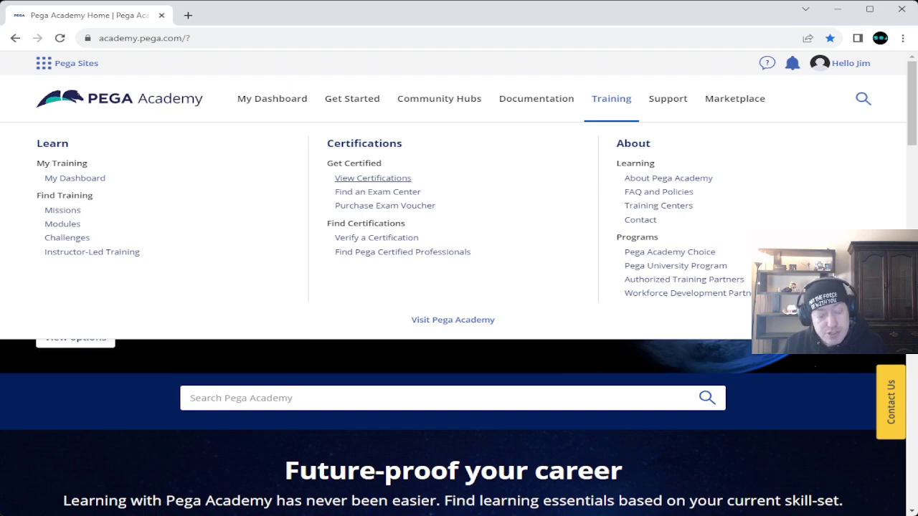
{"action": "scroll", "coordinate": [459, 319], "scroll_direction": "down", "scroll_amount": 4}
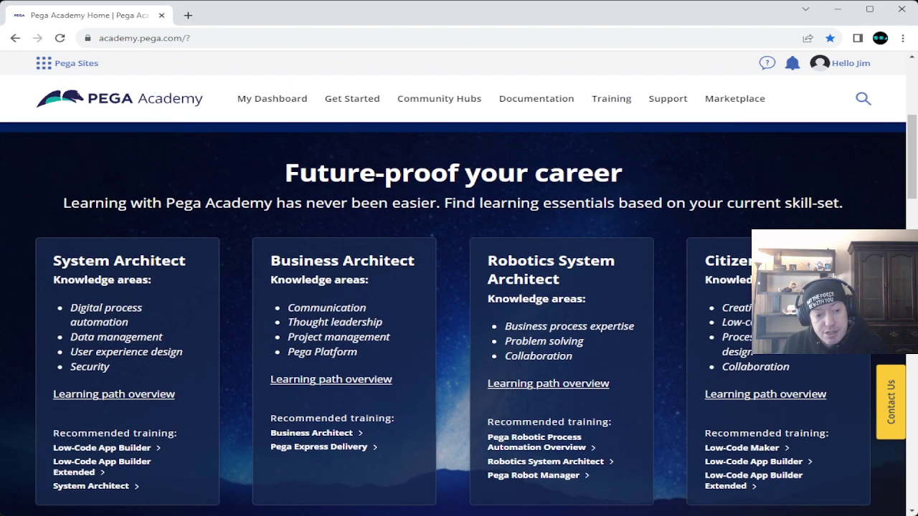
{"action": "scroll", "coordinate": [459, 319], "scroll_direction": "up", "scroll_amount": 4}
{"action": "mouse_move", "coordinate": [611, 98]}
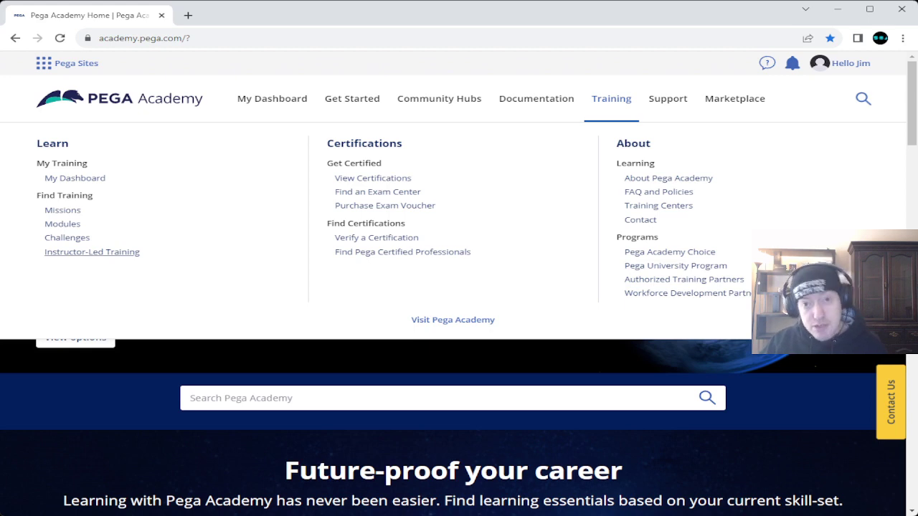
Step: Scroll the Pega Academy home page down and back up to the Welcome banner
{"action": "scroll", "coordinate": [459, 319], "scroll_direction": "down", "scroll_amount": 3}
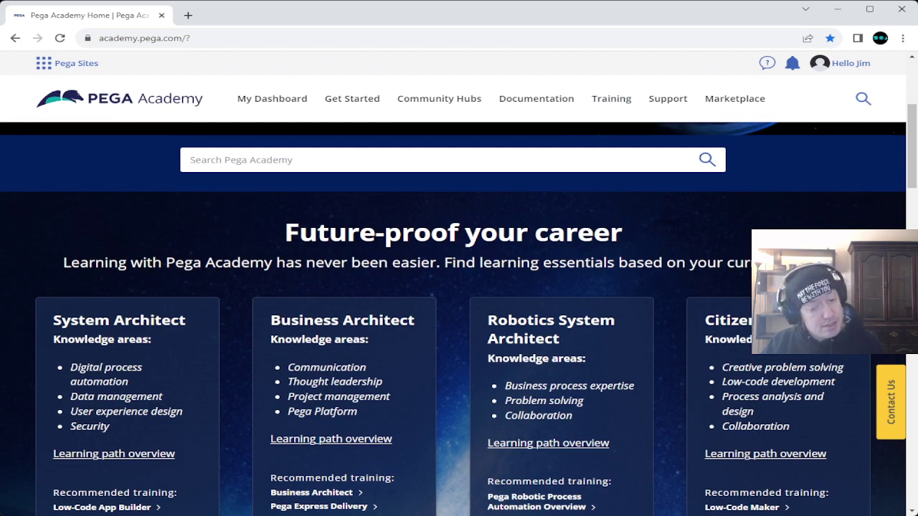
{"action": "scroll", "coordinate": [459, 319], "scroll_direction": "up", "scroll_amount": 3}
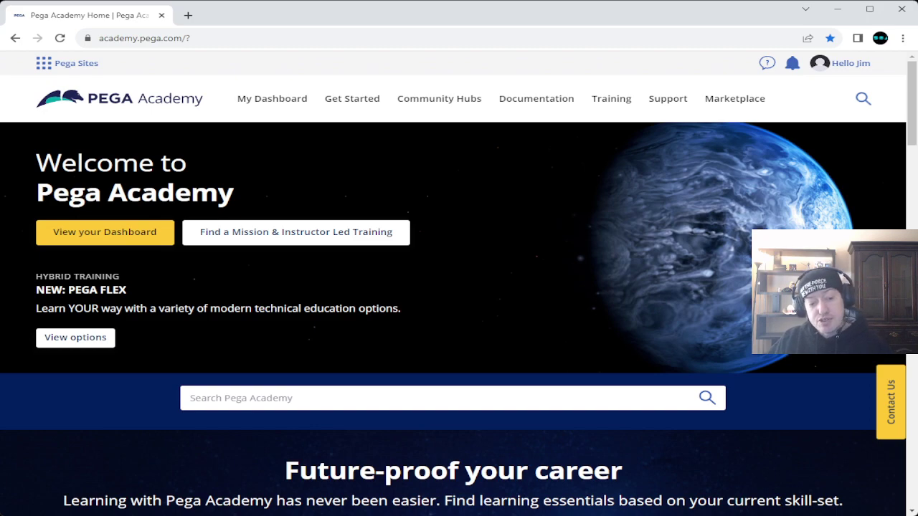
Step: Scroll the dashboard down to the My Missions cards
{"action": "scroll", "coordinate": [459, 319], "scroll_direction": "down", "scroll_amount": 3}
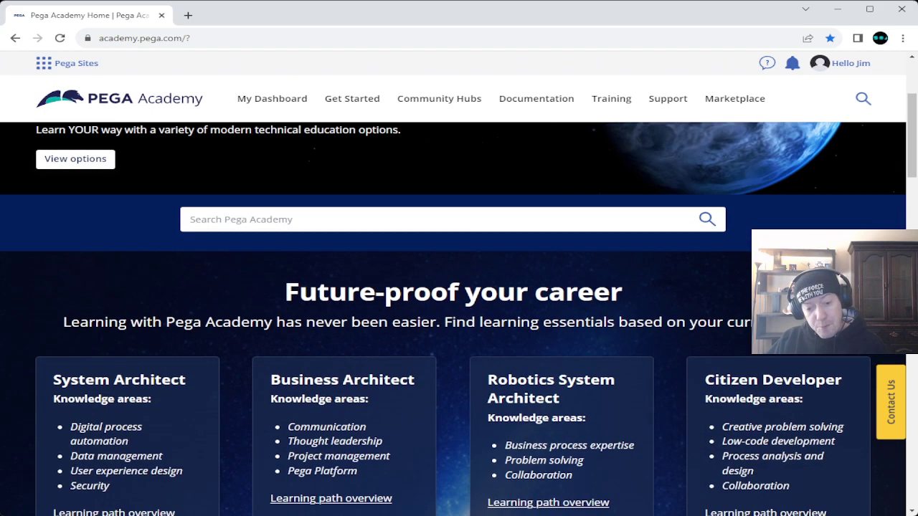
{"action": "scroll", "coordinate": [458, 319], "scroll_direction": "up", "scroll_amount": 3}
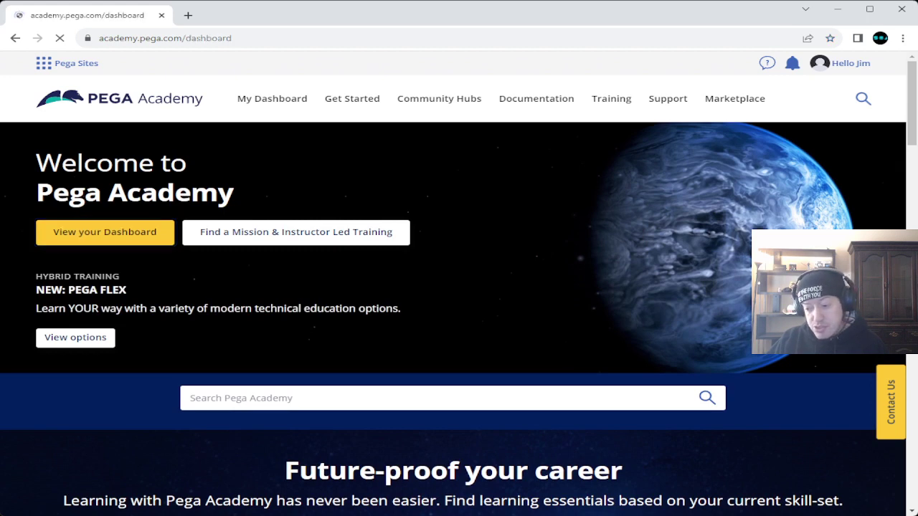
{"action": "scroll", "coordinate": [459, 289], "scroll_direction": "down", "scroll_amount": 1}
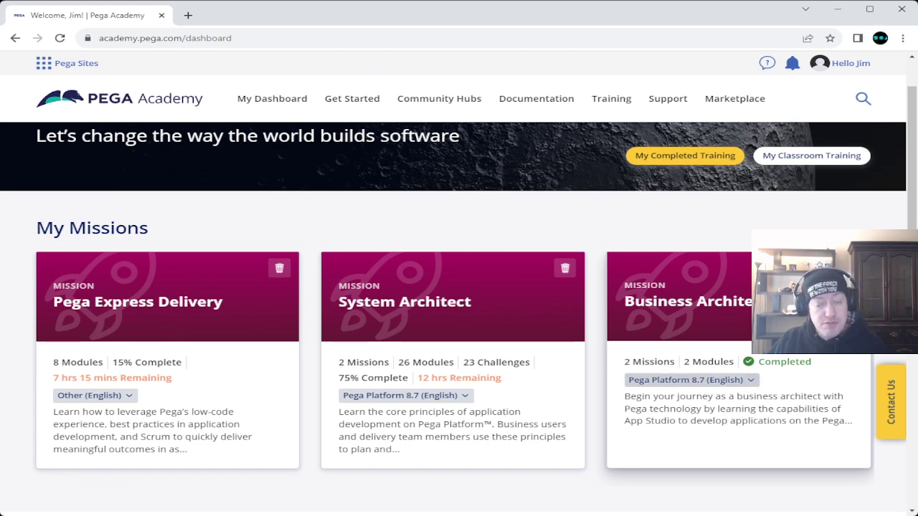
Step: Browse the Business Architect mission's platform versions, keeping Pega Platform 8.7 (English)
{"action": "left_click", "coordinate": [691, 380]}
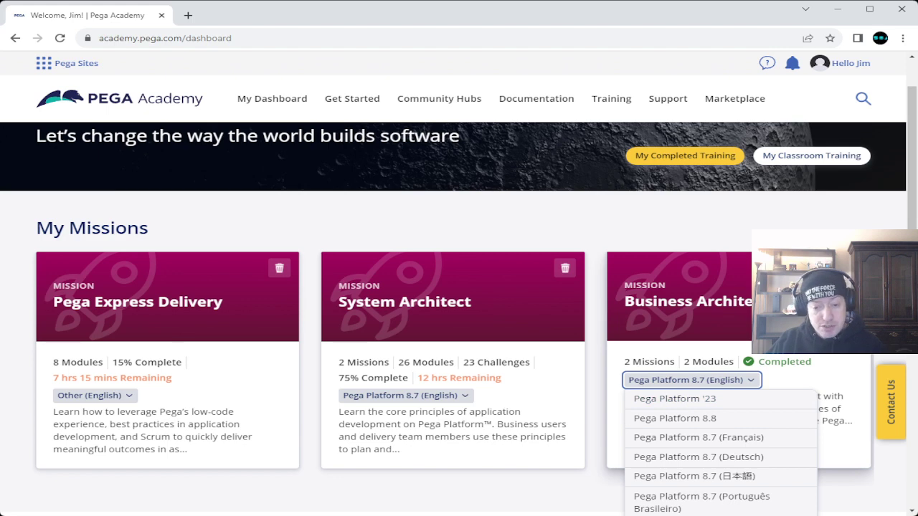
{"action": "key", "text": "Escape"}
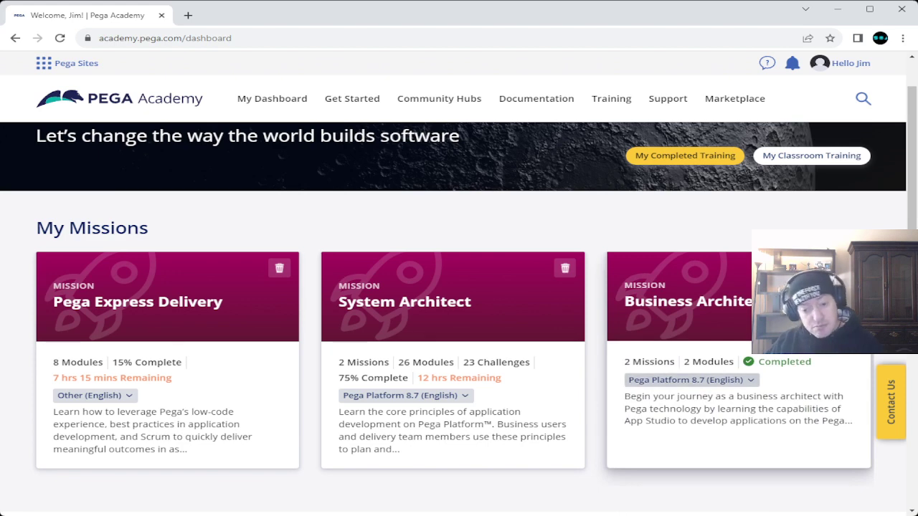
{"action": "left_click", "coordinate": [690, 380]}
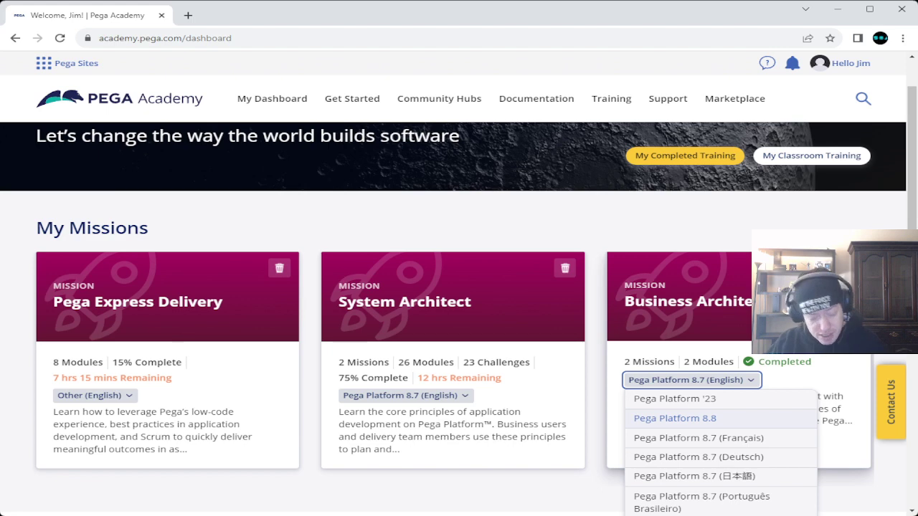
{"action": "key", "text": "Escape"}
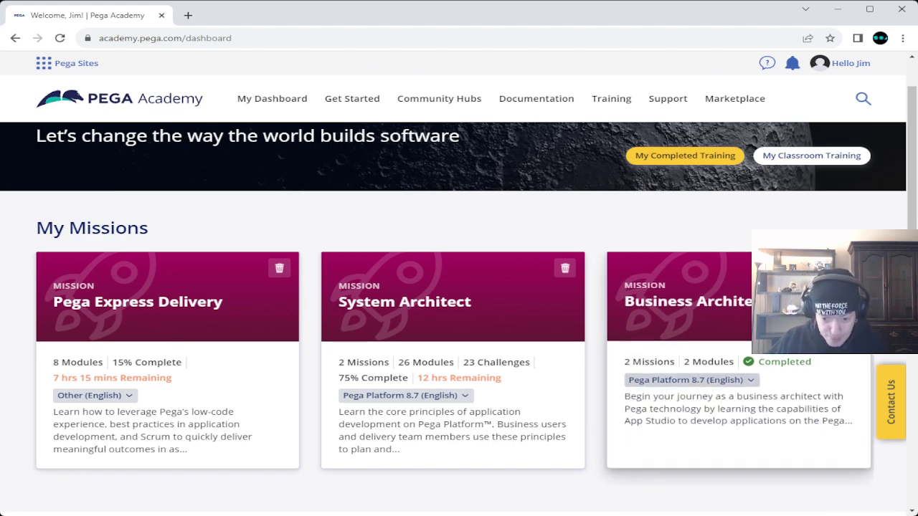
{"action": "key", "text": "Return"}
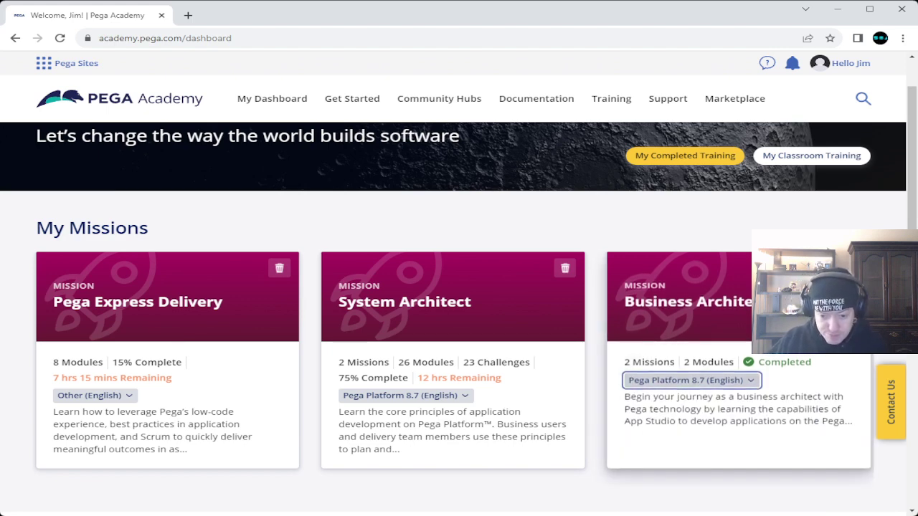
{"action": "key", "text": "Down"}
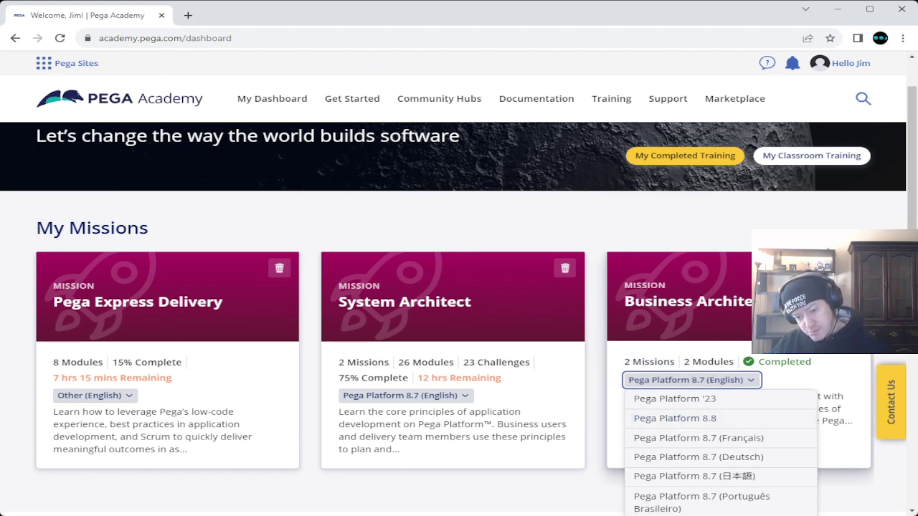
{"action": "key", "text": "Escape"}
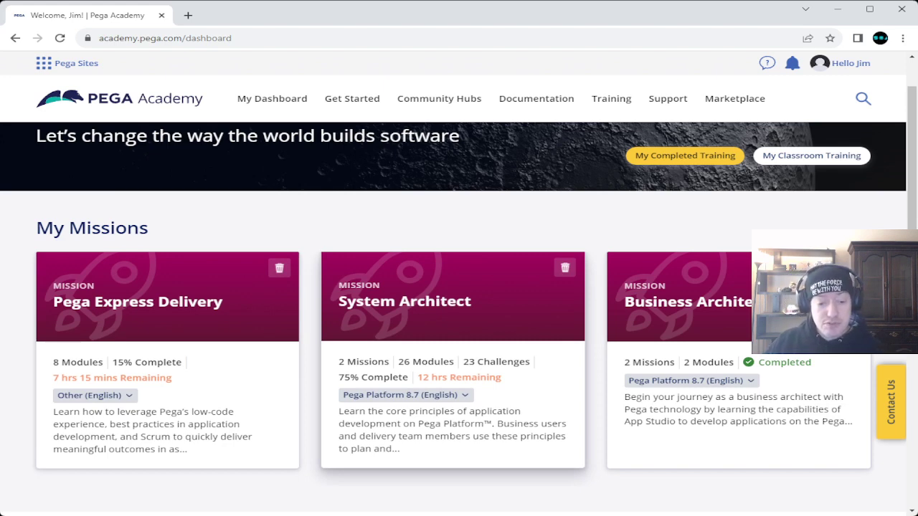
Step: Open the System Architect mission and scroll to the Displaying list data in views challenge
{"action": "left_click", "coordinate": [404, 301]}
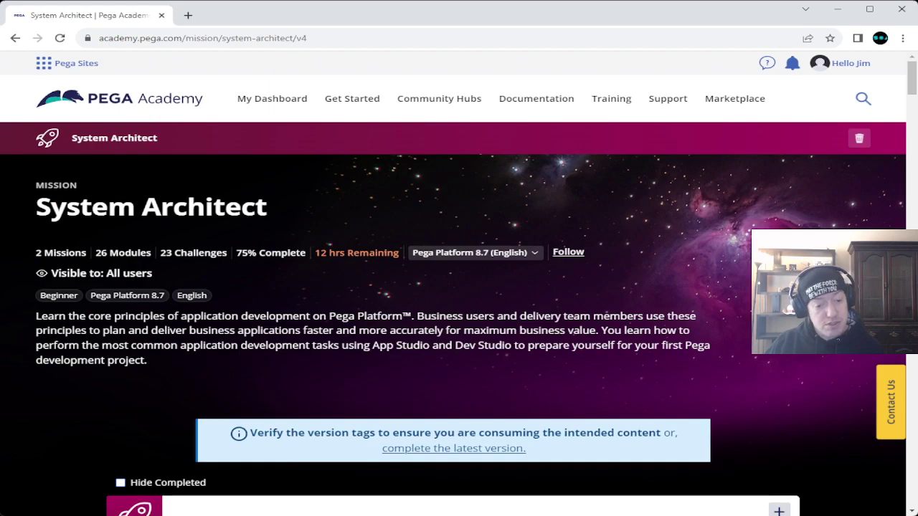
{"action": "scroll", "coordinate": [459, 319], "scroll_direction": "down", "scroll_amount": 15}
{"action": "scroll", "coordinate": [453, 320], "scroll_direction": "down", "scroll_amount": 10}
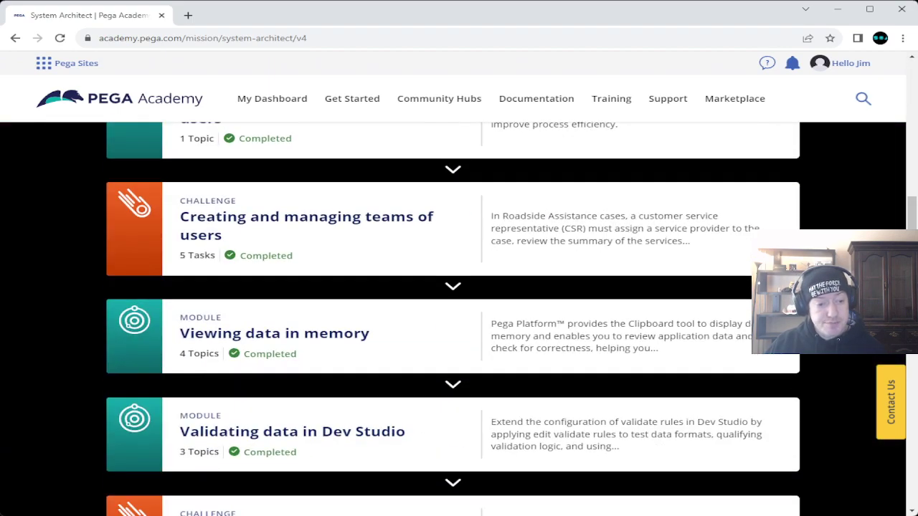
{"action": "scroll", "coordinate": [453, 319], "scroll_direction": "down", "scroll_amount": 5}
{"action": "scroll", "coordinate": [453, 319], "scroll_direction": "down", "scroll_amount": 8}
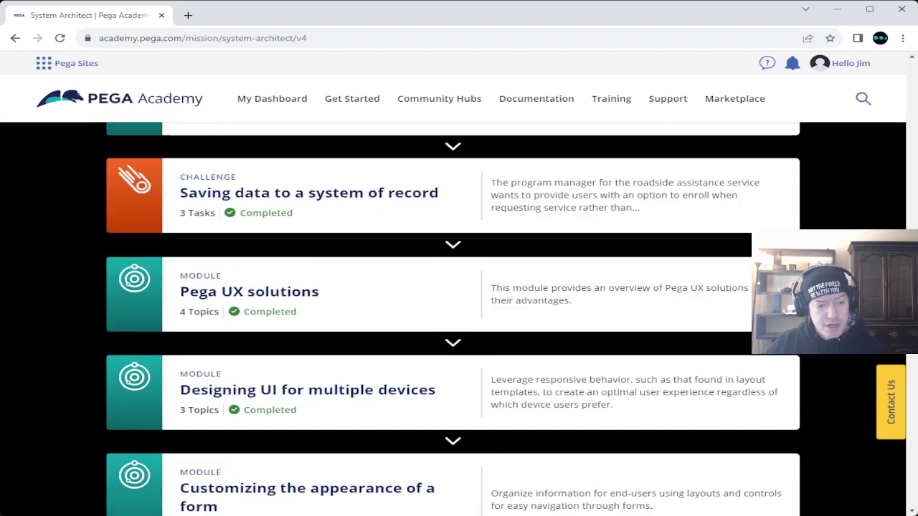
{"action": "scroll", "coordinate": [453, 319], "scroll_direction": "down", "scroll_amount": 5}
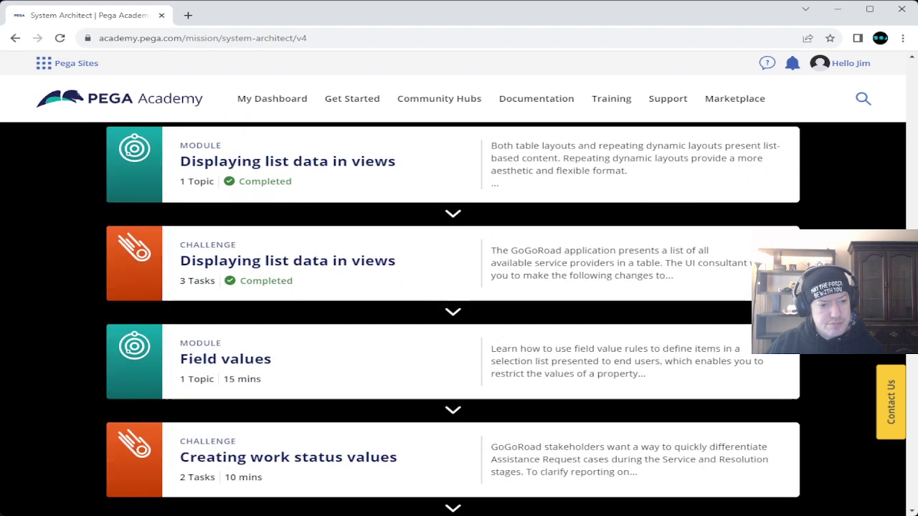
{"action": "scroll", "coordinate": [453, 319], "scroll_direction": "up", "scroll_amount": 2}
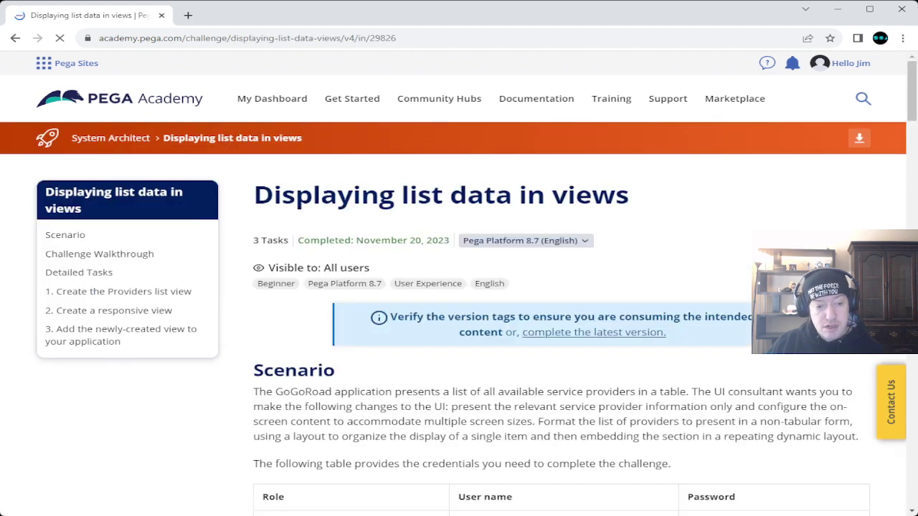
{"action": "scroll", "coordinate": [562, 319], "scroll_direction": "down", "scroll_amount": 20}
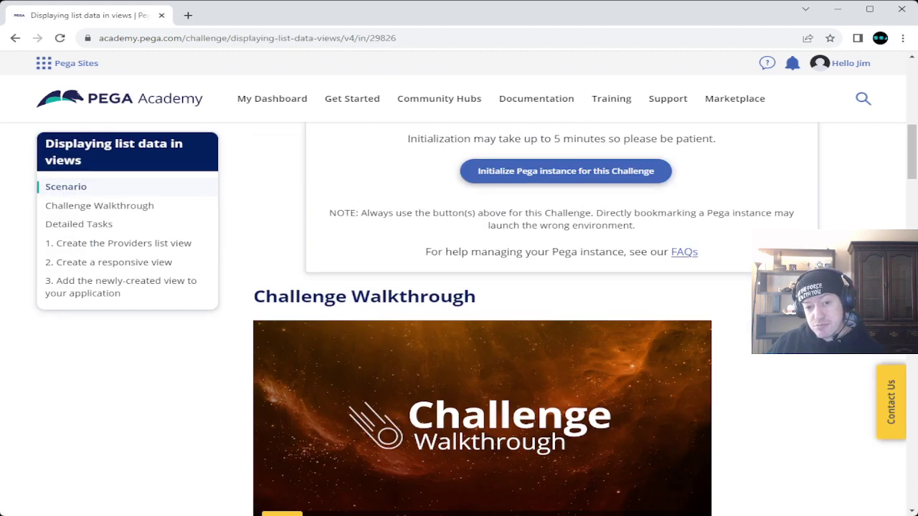
{"action": "scroll", "coordinate": [562, 319], "scroll_direction": "down", "scroll_amount": 20}
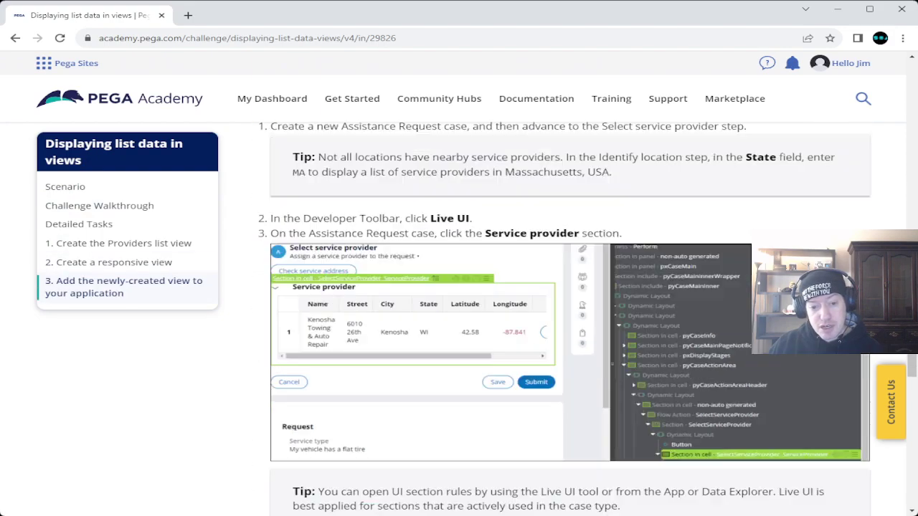
{"action": "scroll", "coordinate": [561, 319], "scroll_direction": "down", "scroll_amount": 7}
{"action": "scroll", "coordinate": [561, 319], "scroll_direction": "up", "scroll_amount": 5}
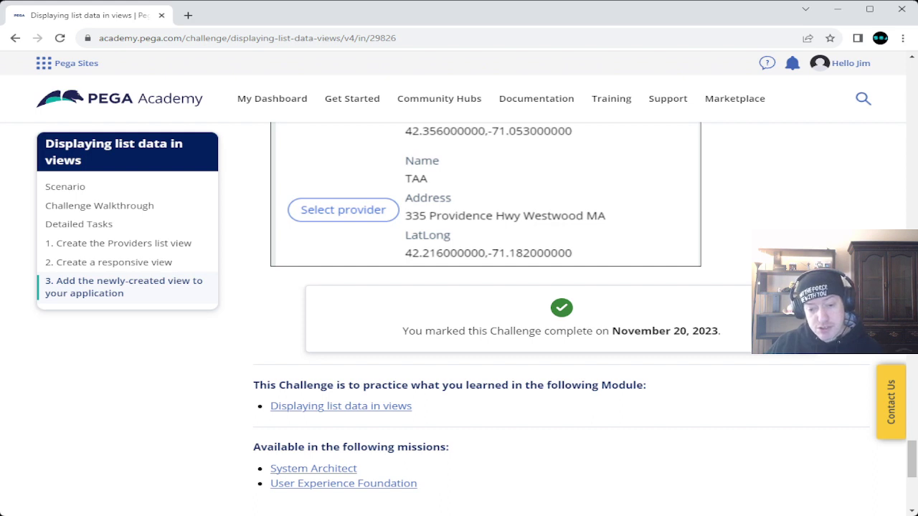
{"action": "left_click_drag", "start_coordinate": [612, 330], "coordinate": [689, 331]}
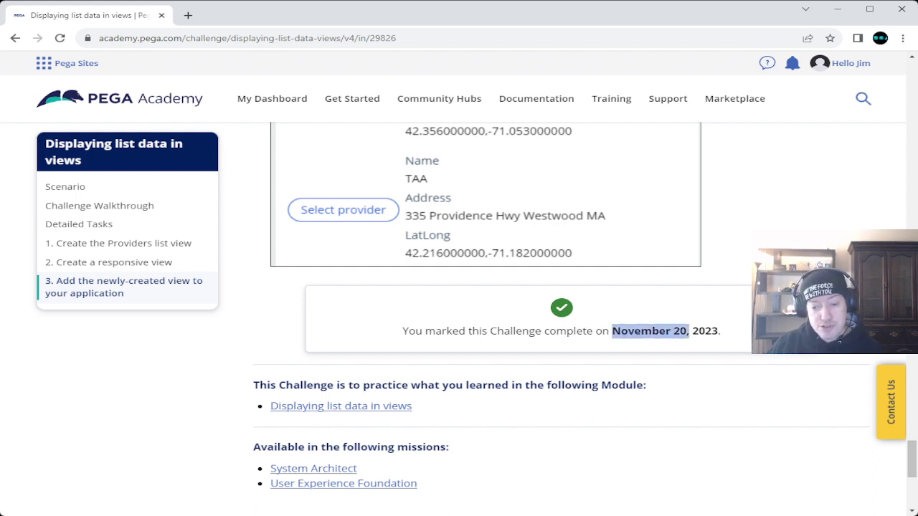
{"action": "double_click", "coordinate": [679, 330]}
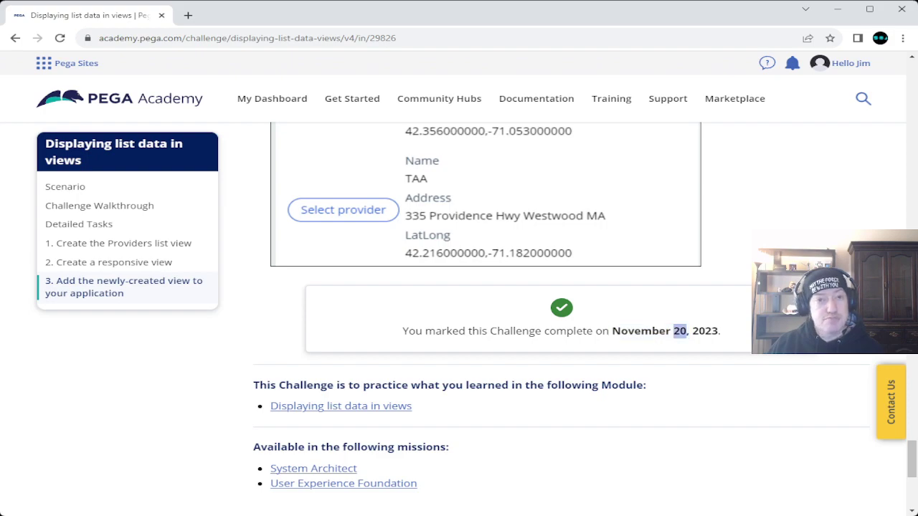
{"action": "scroll", "coordinate": [501, 319], "scroll_direction": "up", "scroll_amount": 20}
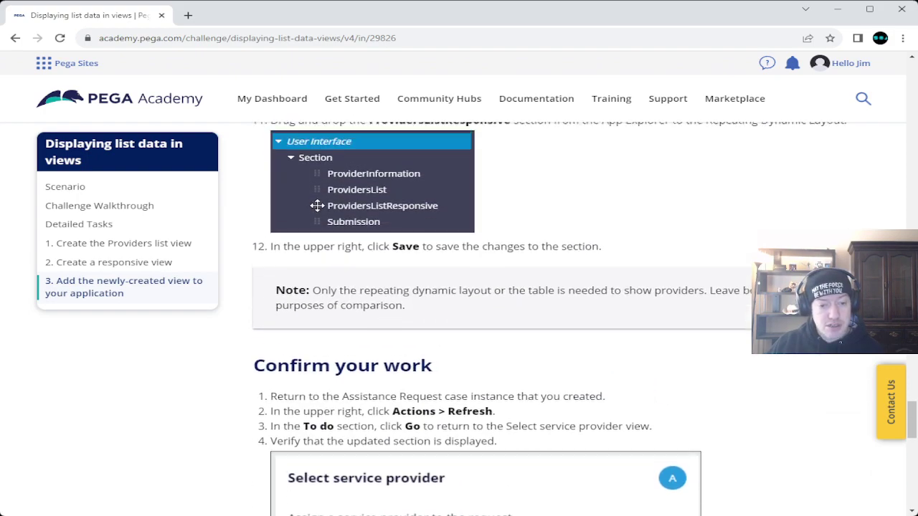
{"action": "scroll", "coordinate": [502, 319], "scroll_direction": "up", "scroll_amount": 20}
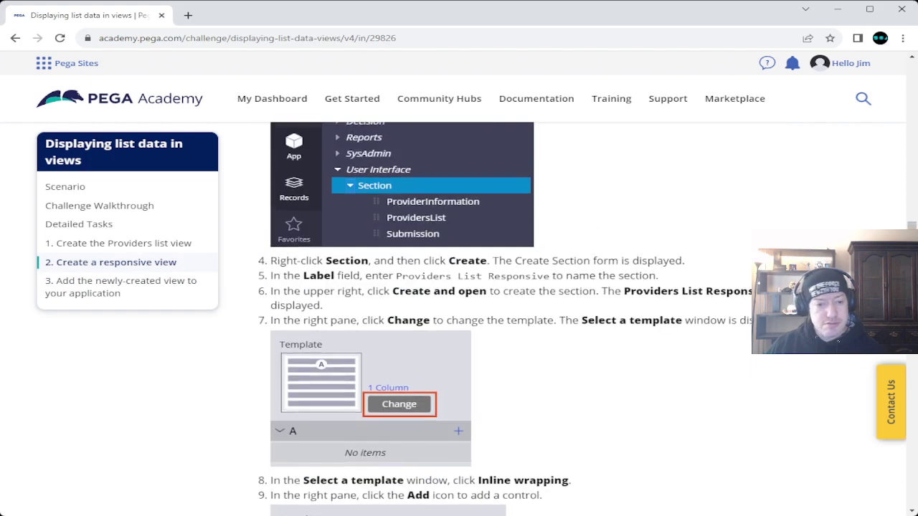
{"action": "scroll", "coordinate": [502, 319], "scroll_direction": "up", "scroll_amount": 15}
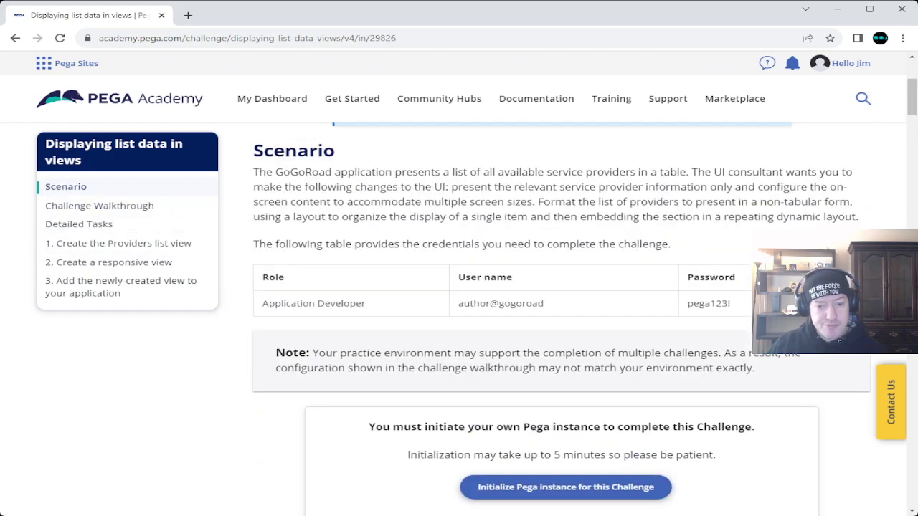
{"action": "scroll", "coordinate": [502, 319], "scroll_direction": "up", "scroll_amount": 2}
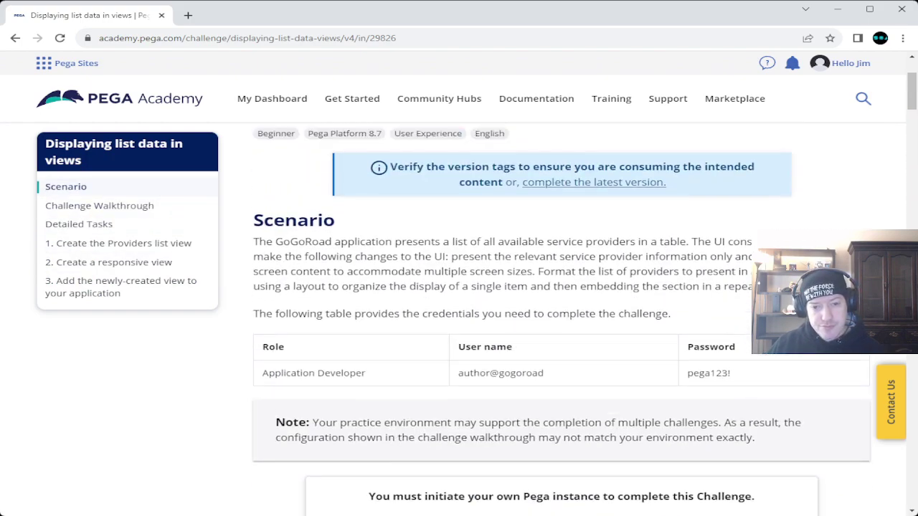
{"action": "scroll", "coordinate": [502, 319], "scroll_direction": "down", "scroll_amount": 6}
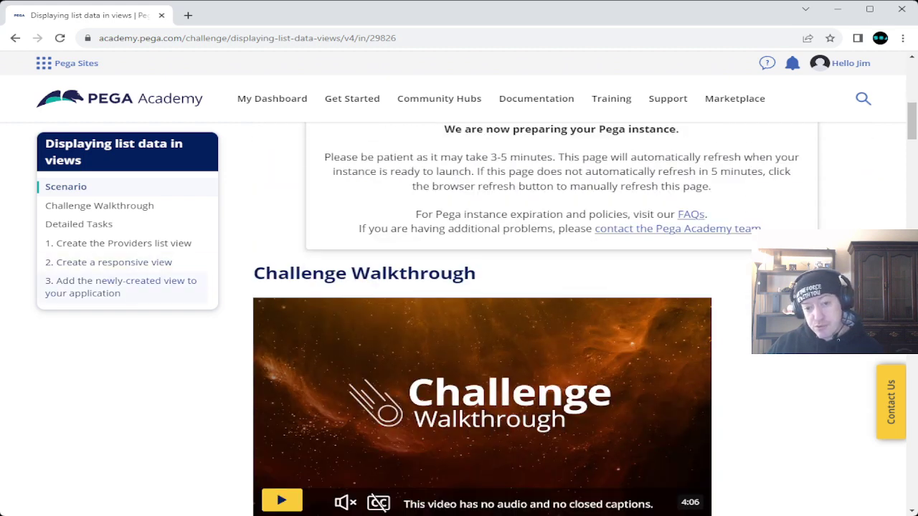
Step: Select the Application Developer password in the credentials table and scroll through the challenge sections
{"action": "scroll", "coordinate": [559, 323], "scroll_direction": "up", "scroll_amount": 4}
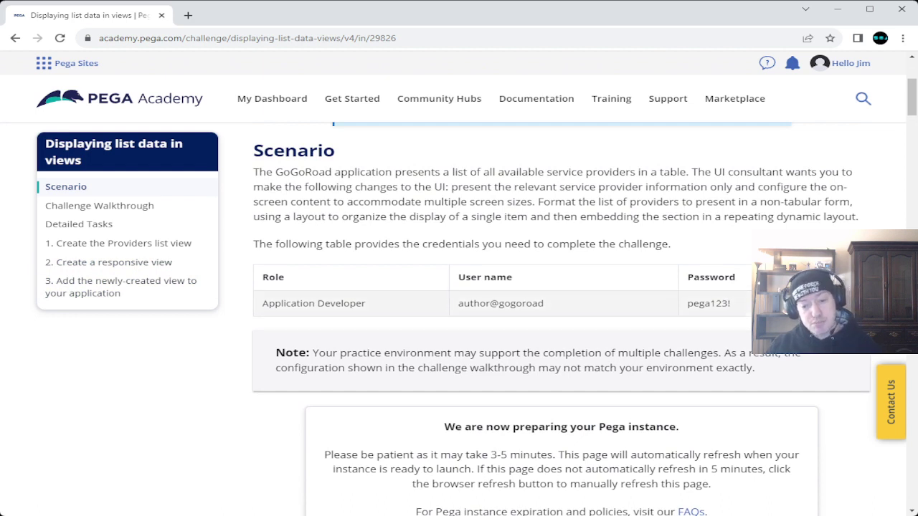
{"action": "left_click_drag", "start_coordinate": [687, 303], "coordinate": [731, 303]}
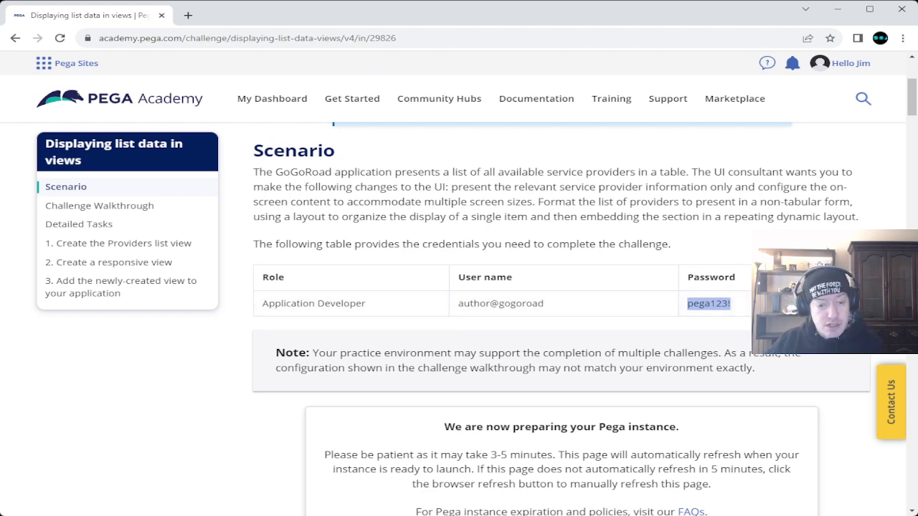
{"action": "scroll", "coordinate": [560, 323], "scroll_direction": "down", "scroll_amount": 5}
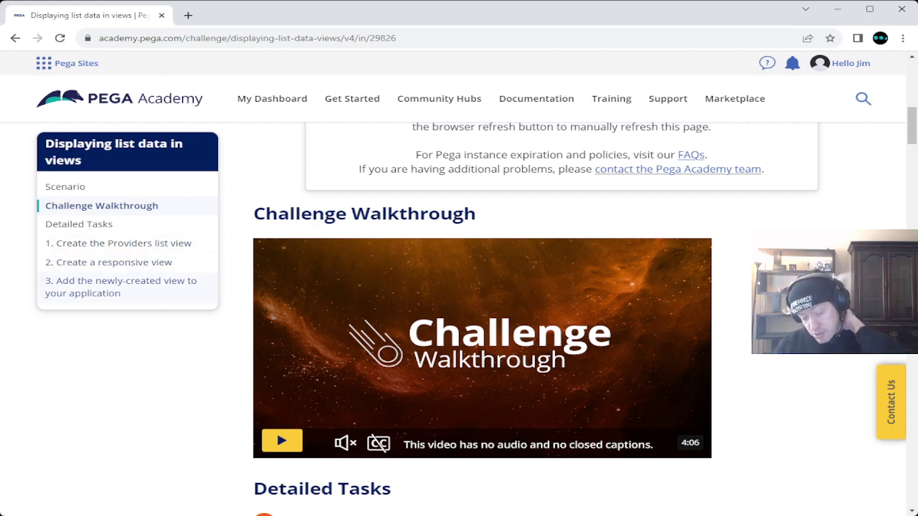
{"action": "scroll", "coordinate": [561, 319], "scroll_direction": "down", "scroll_amount": 5}
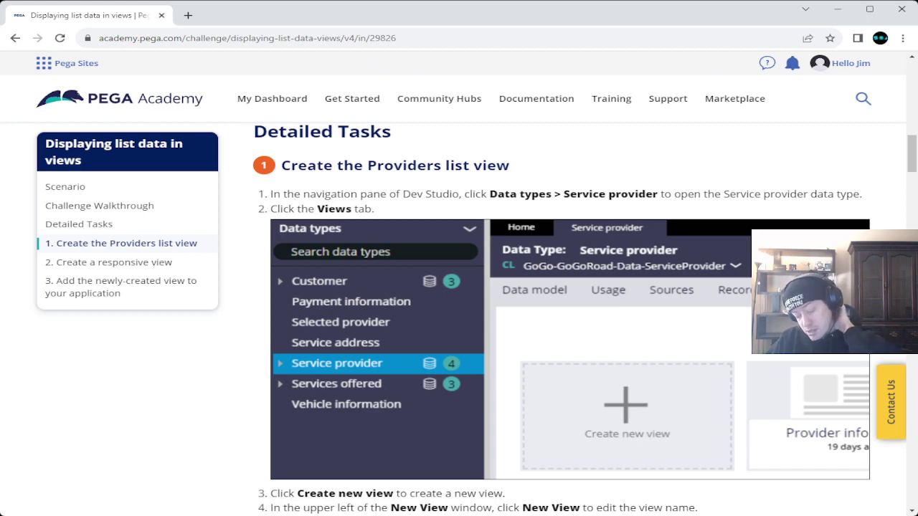
{"action": "scroll", "coordinate": [562, 319], "scroll_direction": "up", "scroll_amount": 5}
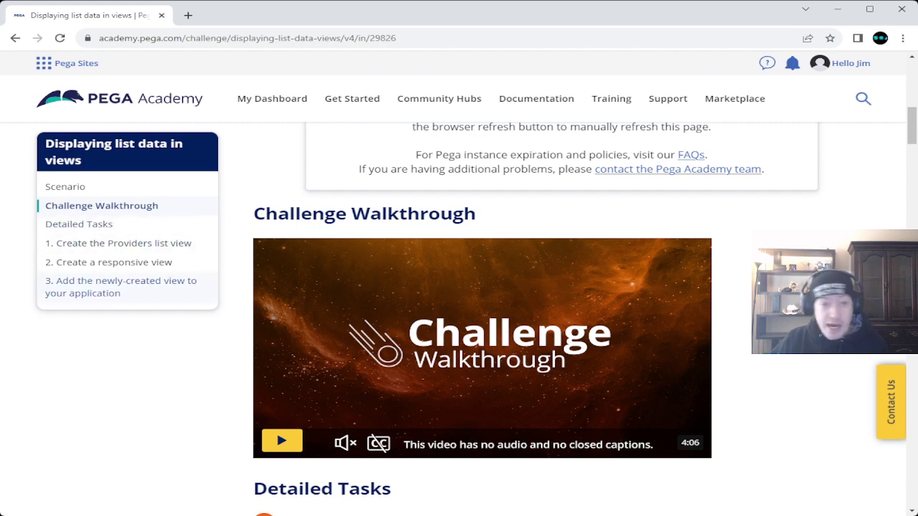
{"action": "scroll", "coordinate": [584, 310], "scroll_direction": "up", "scroll_amount": 6}
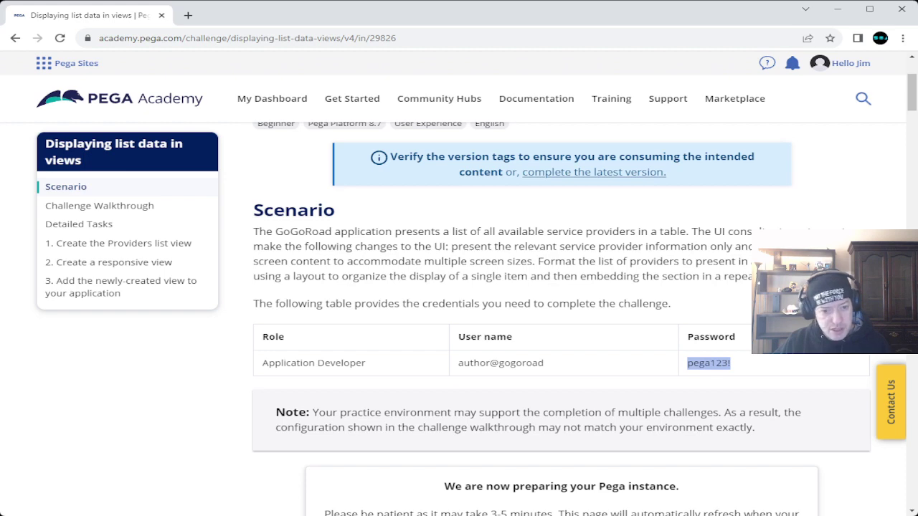
Step: Launch the ready Pega instance for this challenge in a new tab
{"action": "scroll", "coordinate": [585, 295], "scroll_direction": "down", "scroll_amount": 3}
{"action": "scroll", "coordinate": [584, 295], "scroll_direction": "up", "scroll_amount": 1}
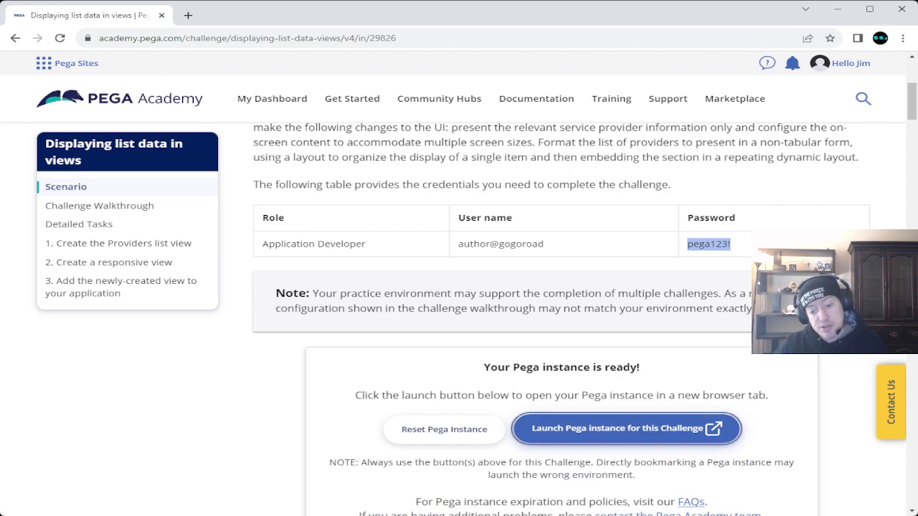
{"action": "left_click", "coordinate": [625, 430]}
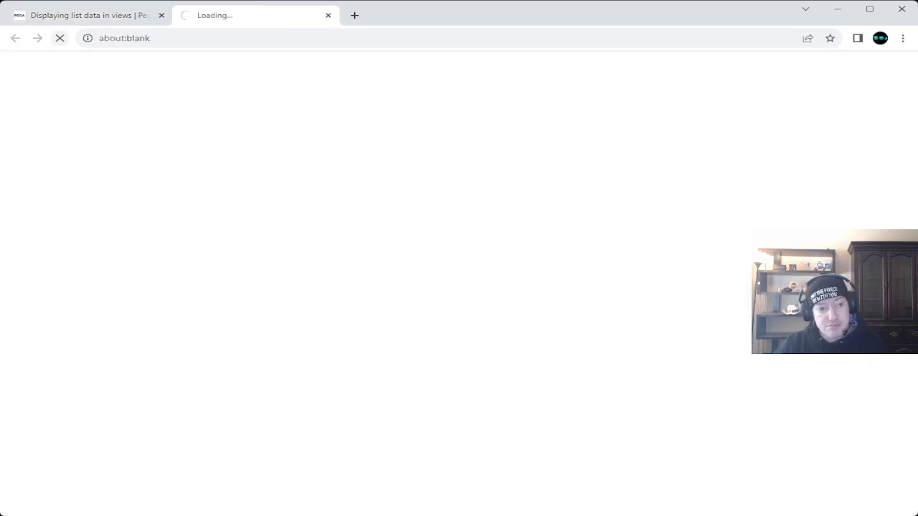
Step: Sign in to the exercise system with the Application Developer user name and password
{"action": "key", "text": "ctrl+shift+Tab"}
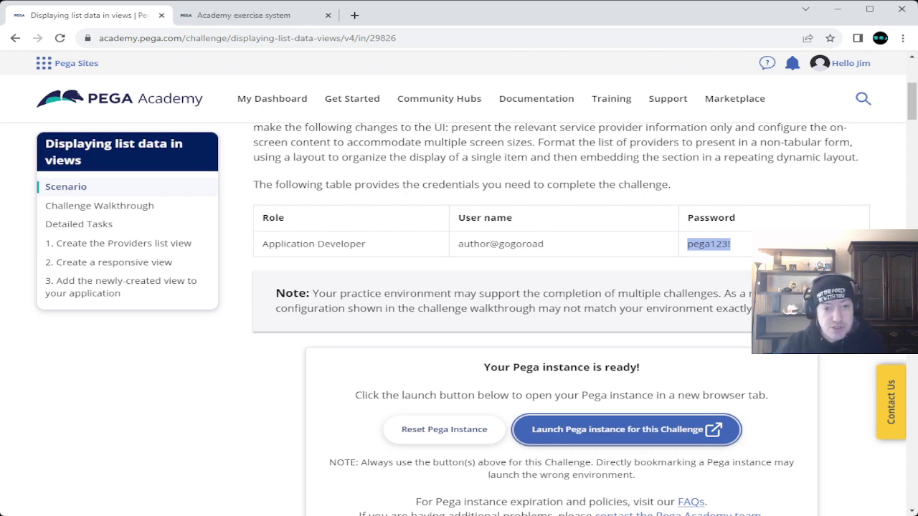
{"action": "key", "text": "ctrl+Tab"}
{"action": "key", "text": "Tab"}
{"action": "type", "text": "pega123!"}
{"action": "key", "text": "shift+Tab"}
{"action": "type", "text": "author@gogoroad"}
{"action": "key", "text": "Return"}
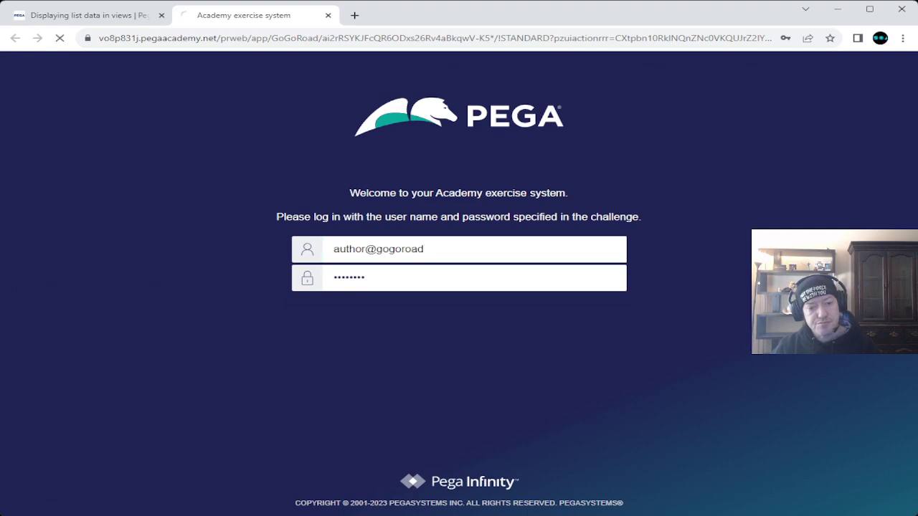
{"action": "key", "text": "ctrl+shift+Tab"}
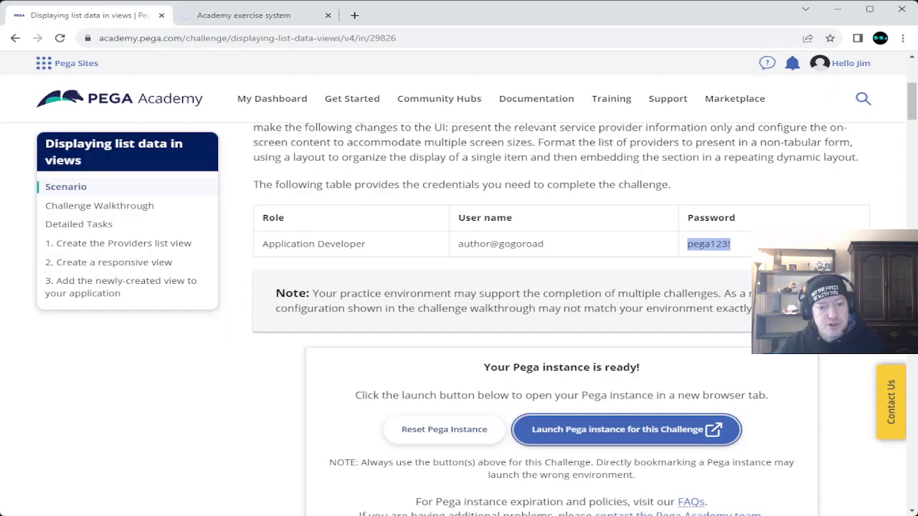
Step: Review Detailed Tasks step 1, highlighting 'Dev Studio', then check the loading exercise tab
{"action": "scroll", "coordinate": [561, 319], "scroll_direction": "down", "scroll_amount": 10}
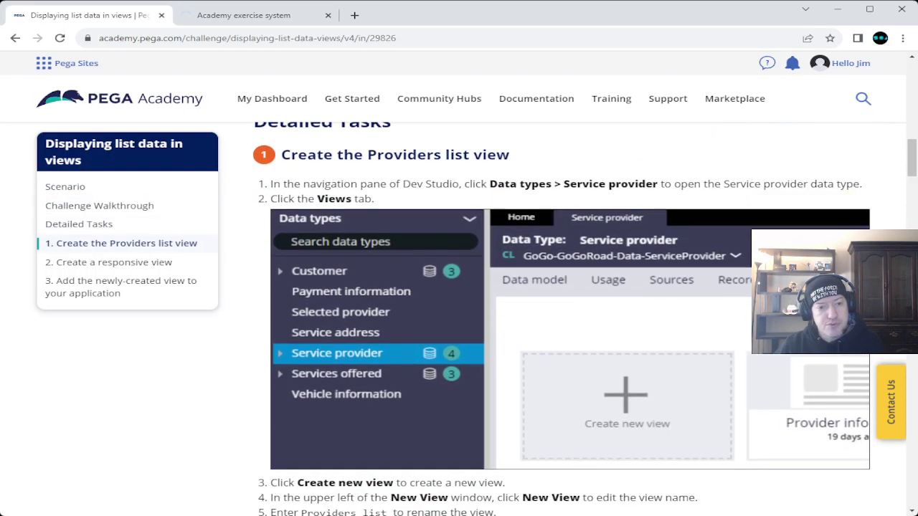
{"action": "scroll", "coordinate": [562, 319], "scroll_direction": "down", "scroll_amount": 1}
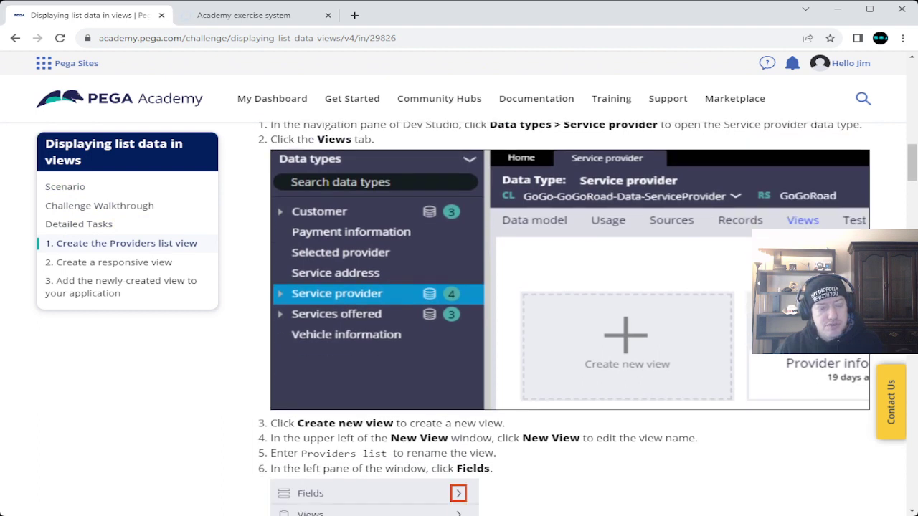
{"action": "scroll", "coordinate": [562, 319], "scroll_direction": "up", "scroll_amount": 1}
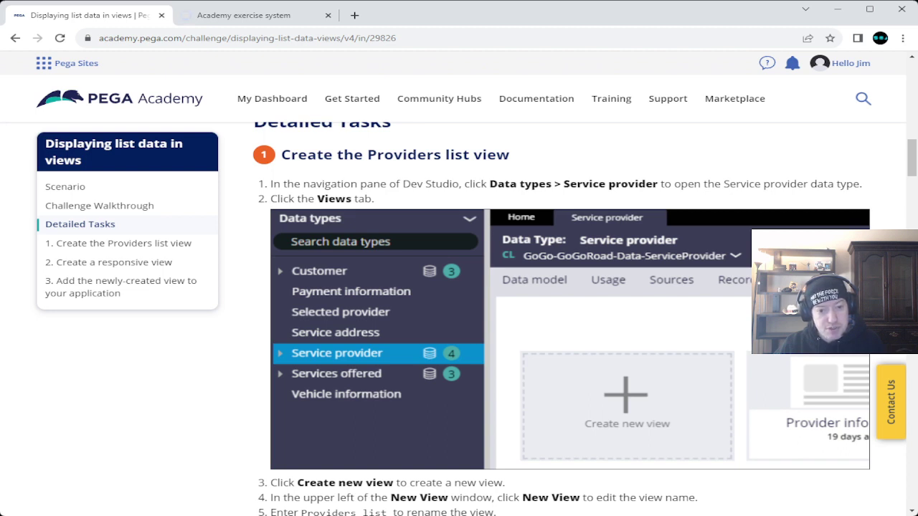
{"action": "left_click_drag", "start_coordinate": [402, 184], "coordinate": [458, 185]}
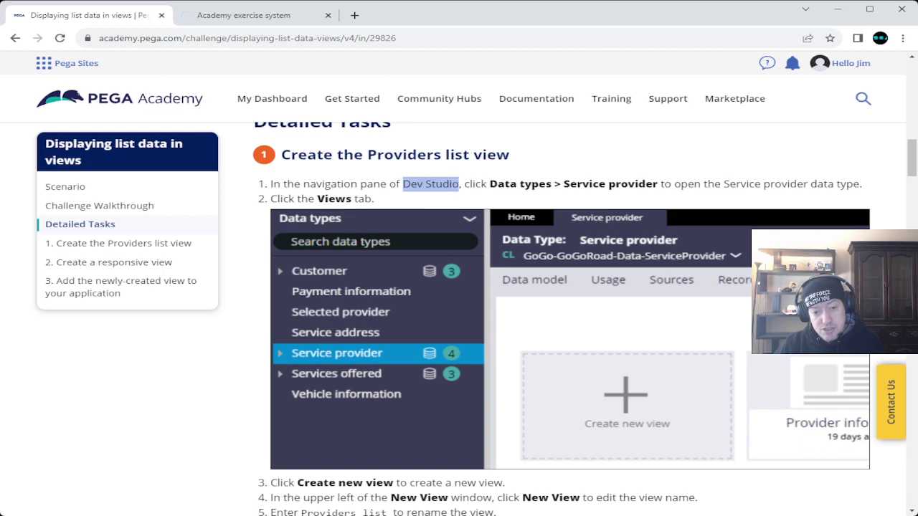
{"action": "key", "text": "ctrl+Tab"}
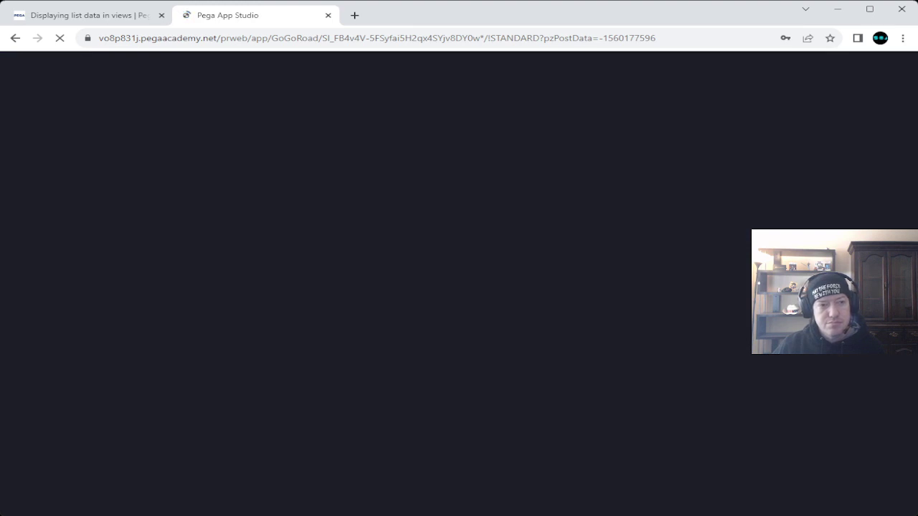
Step: Reread the Providers list view task steps on the challenge page
{"action": "key", "text": "ctrl+shift+Tab"}
{"action": "scroll", "coordinate": [562, 315], "scroll_direction": "up", "scroll_amount": 10}
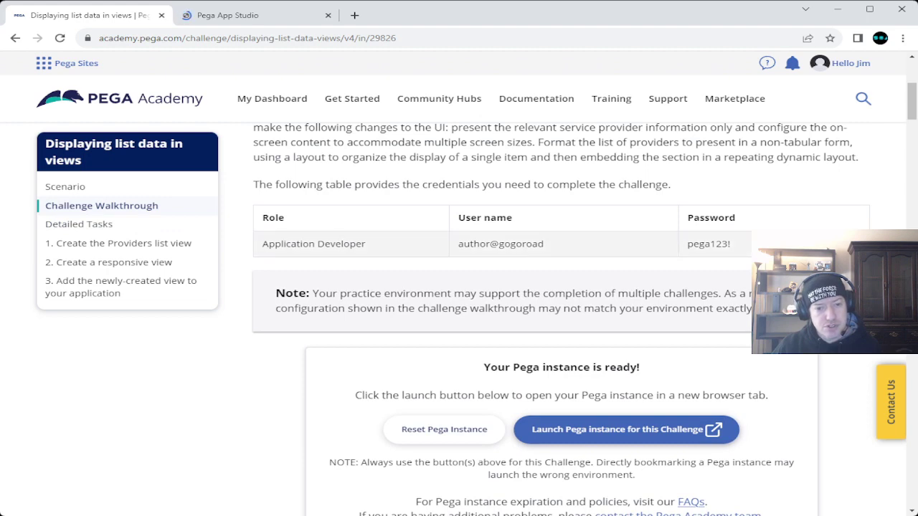
{"action": "scroll", "coordinate": [562, 316], "scroll_direction": "down", "scroll_amount": 5}
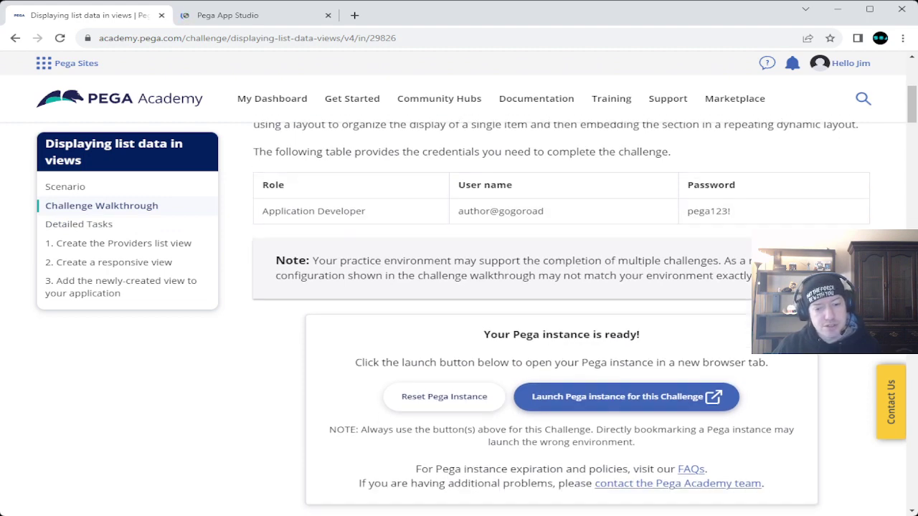
{"action": "scroll", "coordinate": [562, 316], "scroll_direction": "down", "scroll_amount": 5}
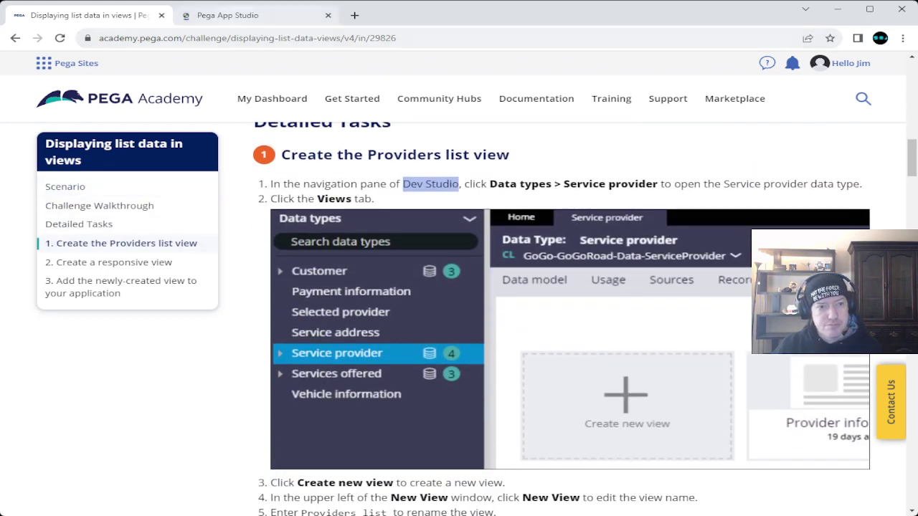
Step: Switch the GoGoRoad workspace from App Studio to Dev Studio
{"action": "left_click", "coordinate": [228, 15]}
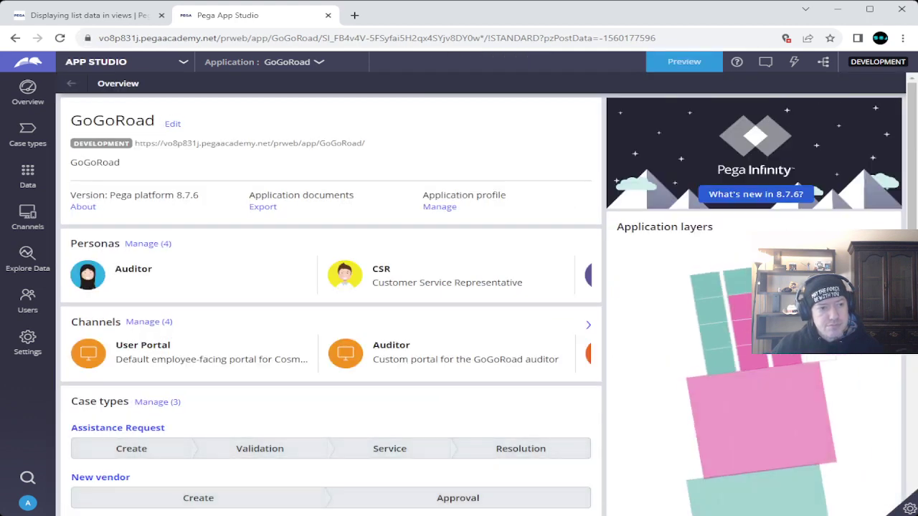
{"action": "left_click", "coordinate": [184, 62]}
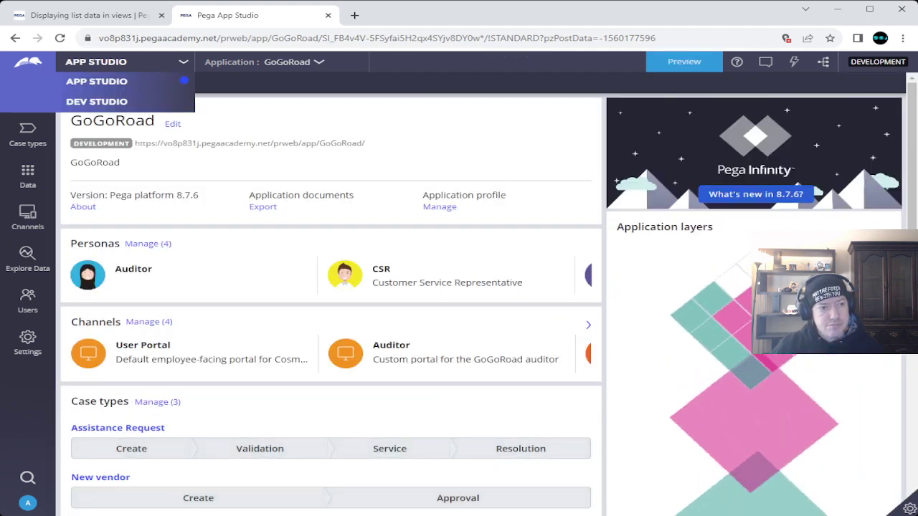
{"action": "left_click", "coordinate": [96, 102]}
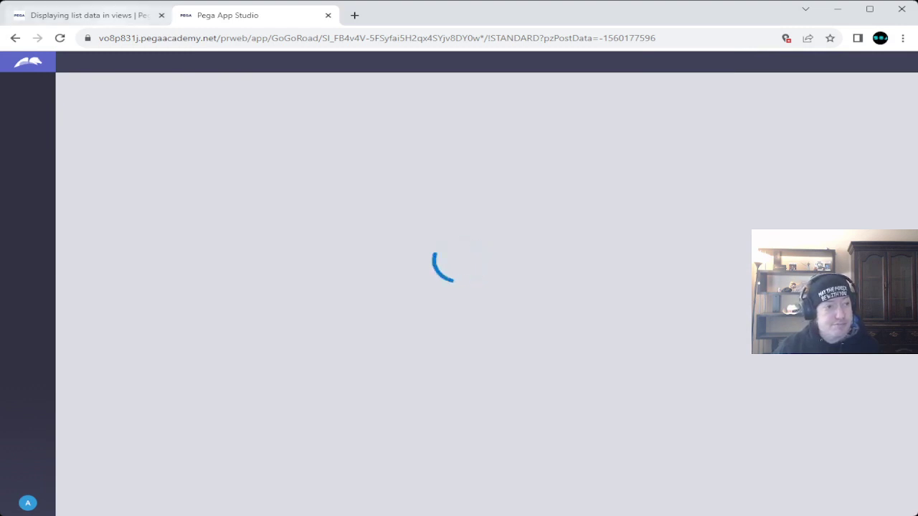
{"action": "left_click", "coordinate": [80, 15]}
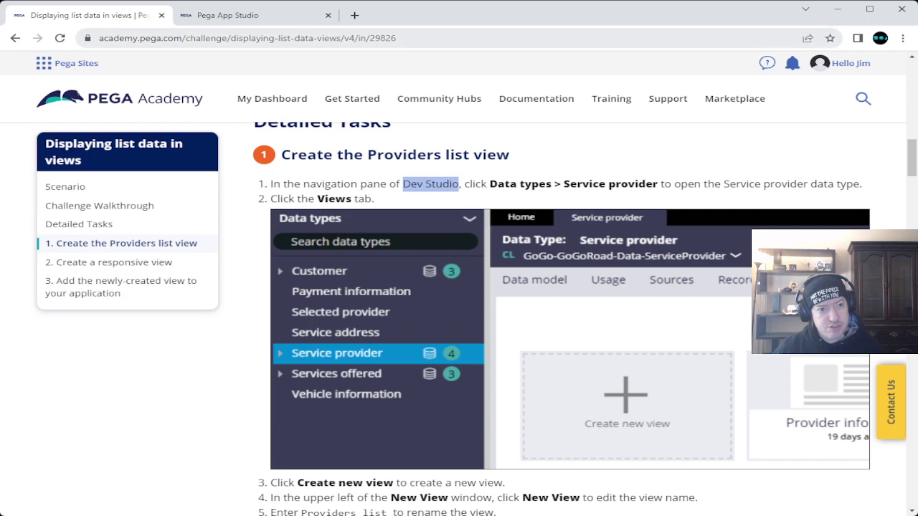
Step: Open the Service provider data type from the Data types list, checking the tutorial along the way
{"action": "left_click", "coordinate": [230, 15]}
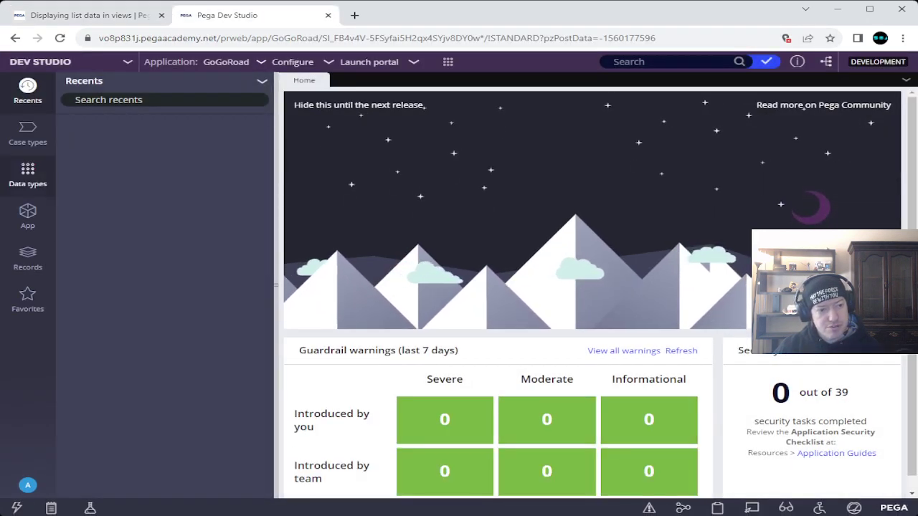
{"action": "left_click", "coordinate": [27, 174]}
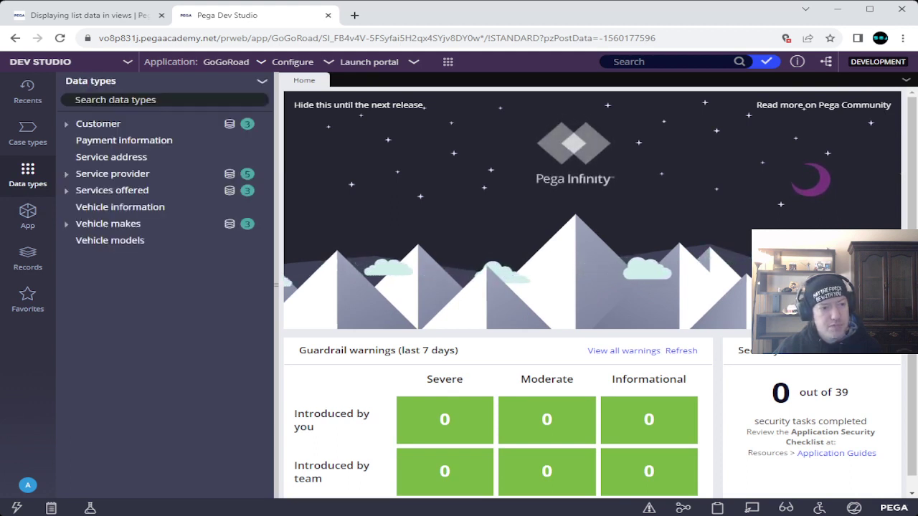
{"action": "left_click", "coordinate": [113, 173]}
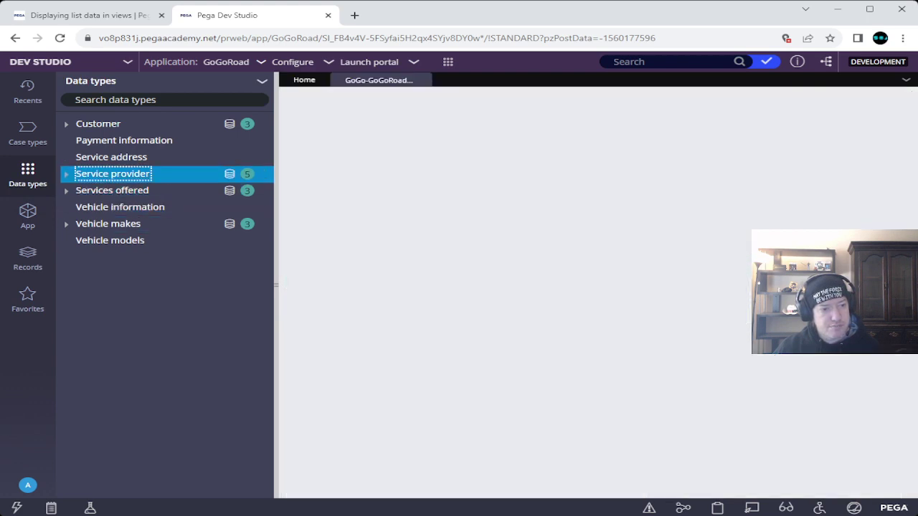
{"action": "left_click", "coordinate": [89, 15]}
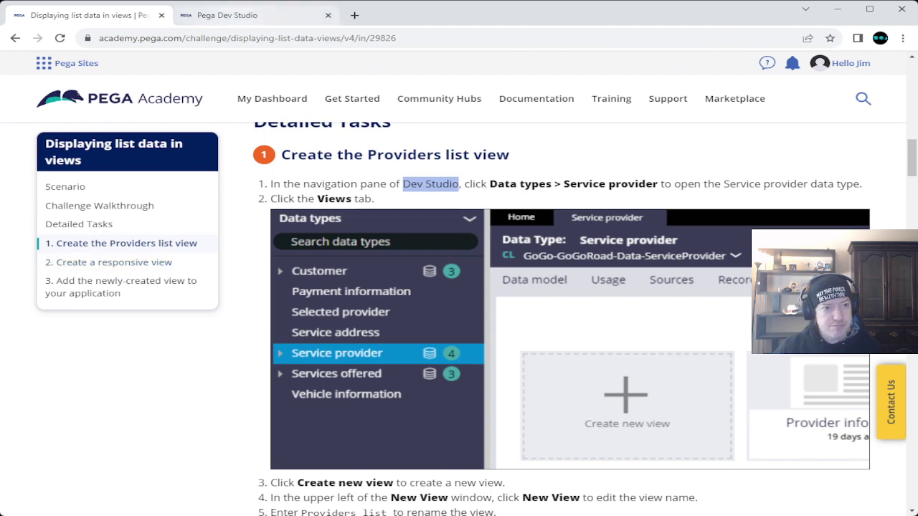
{"action": "left_click", "coordinate": [237, 15]}
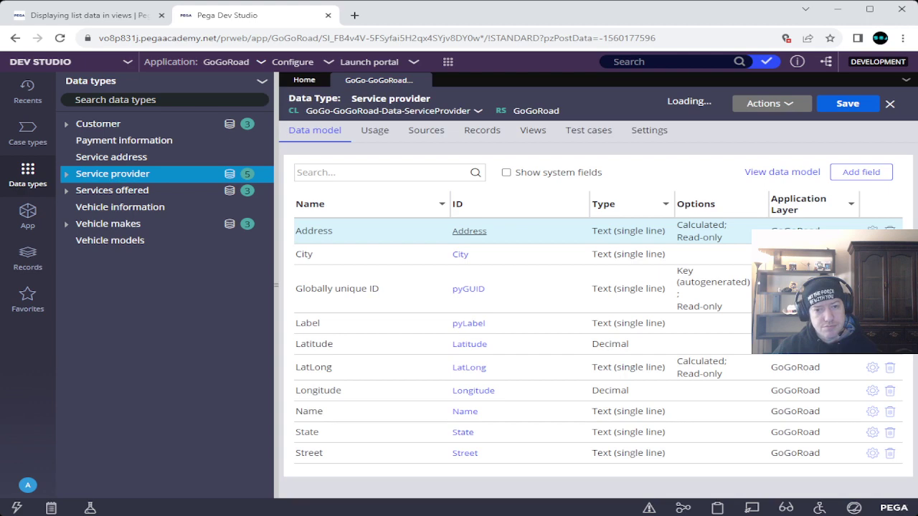
Step: Show the Service provider views and copy the name 'Providers list' from tutorial step 5
{"action": "left_click", "coordinate": [533, 130]}
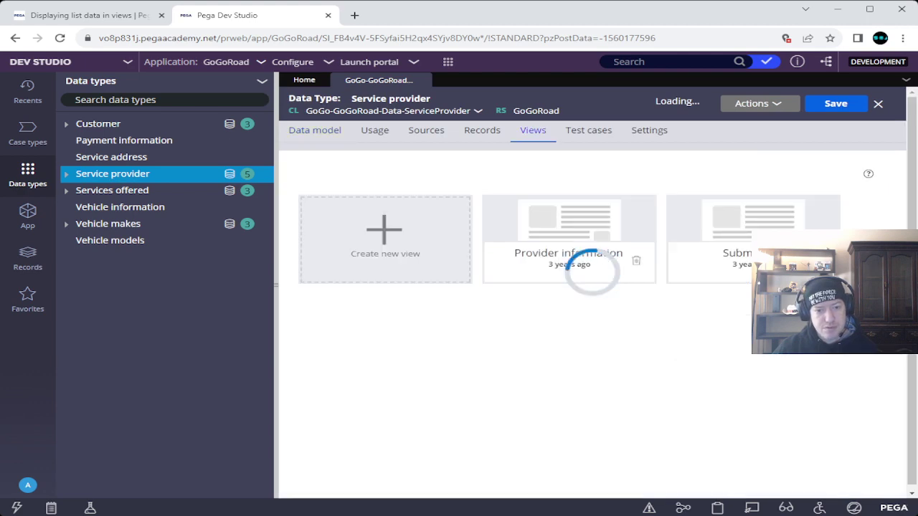
{"action": "key", "text": "ctrl+Tab"}
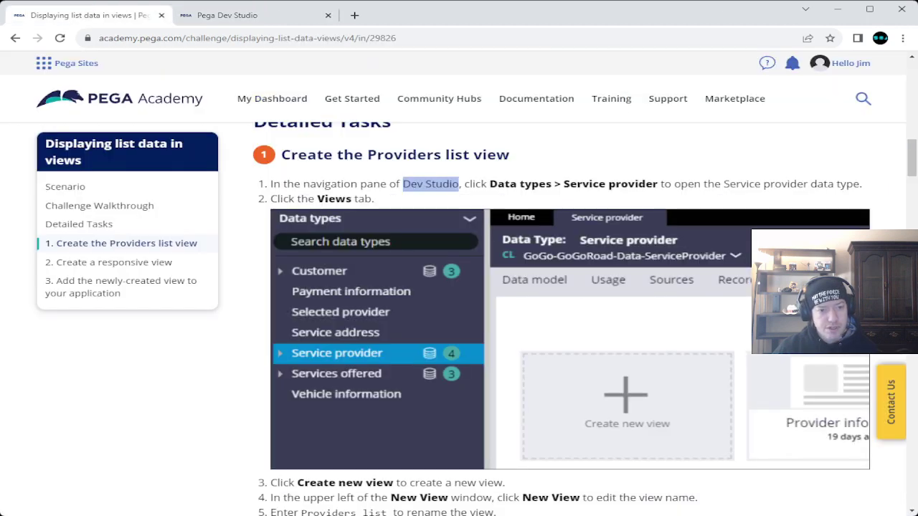
{"action": "scroll", "coordinate": [566, 315], "scroll_direction": "down", "scroll_amount": 4}
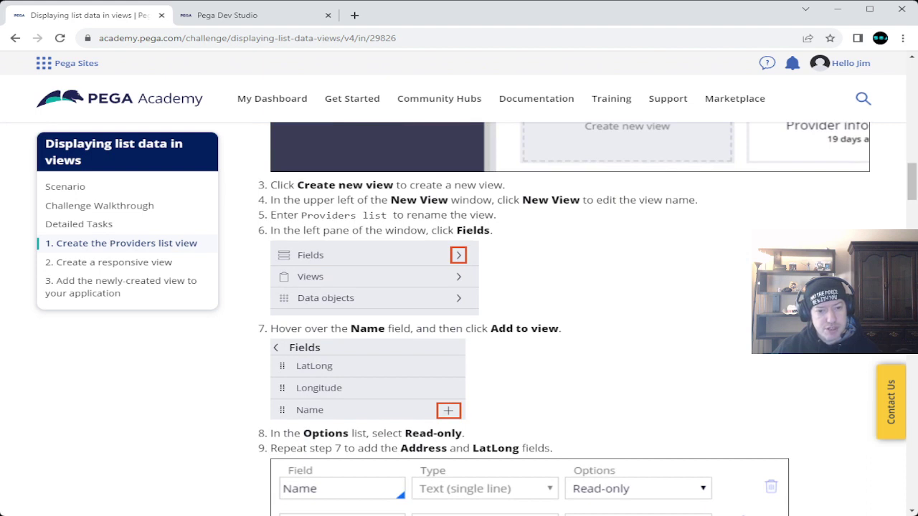
{"action": "scroll", "coordinate": [567, 319], "scroll_direction": "up", "scroll_amount": 3}
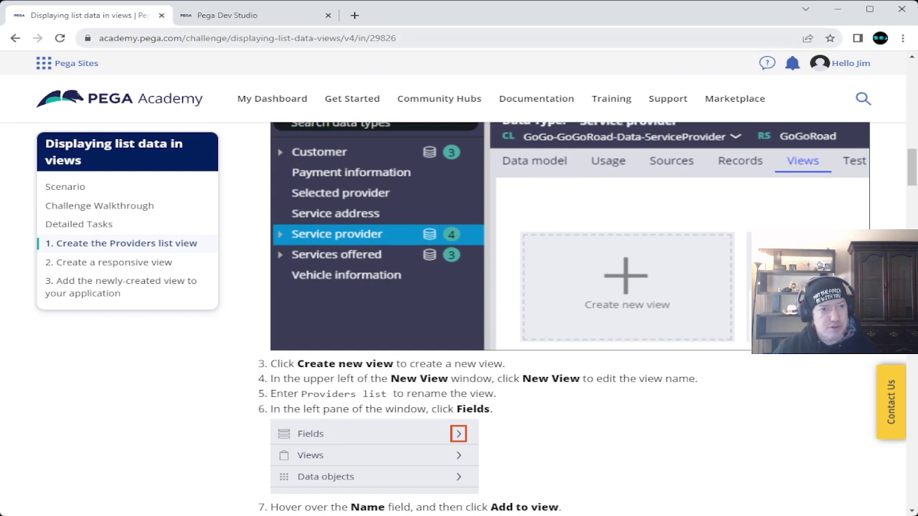
{"action": "key", "text": "ctrl+Tab"}
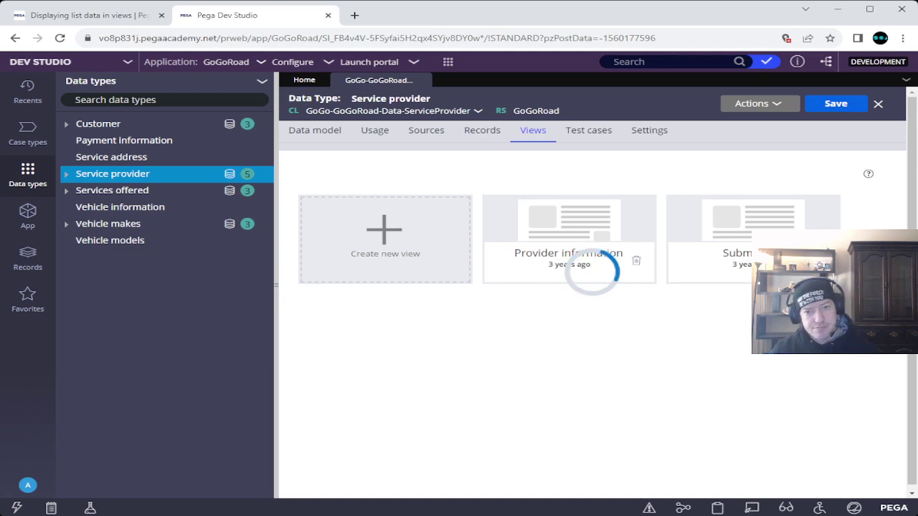
{"action": "key", "text": "ctrl+shift+Tab"}
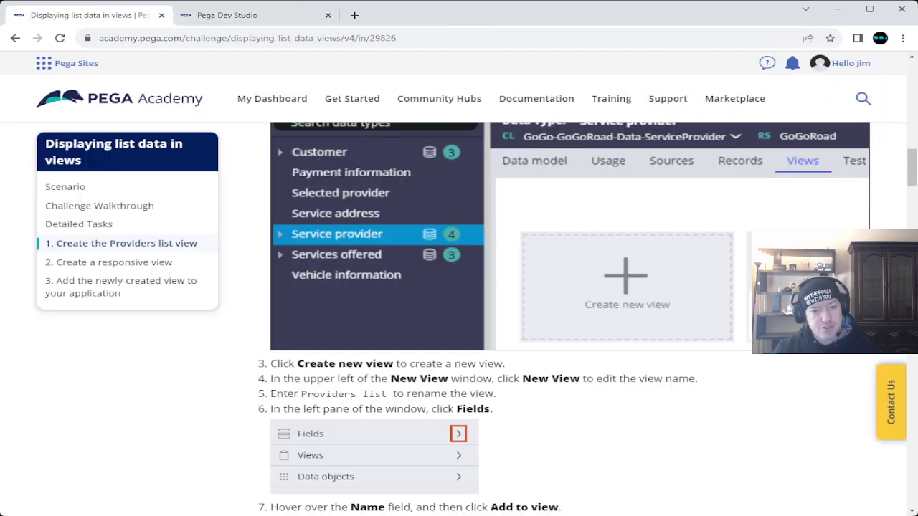
{"action": "key", "text": "ctrl+Tab"}
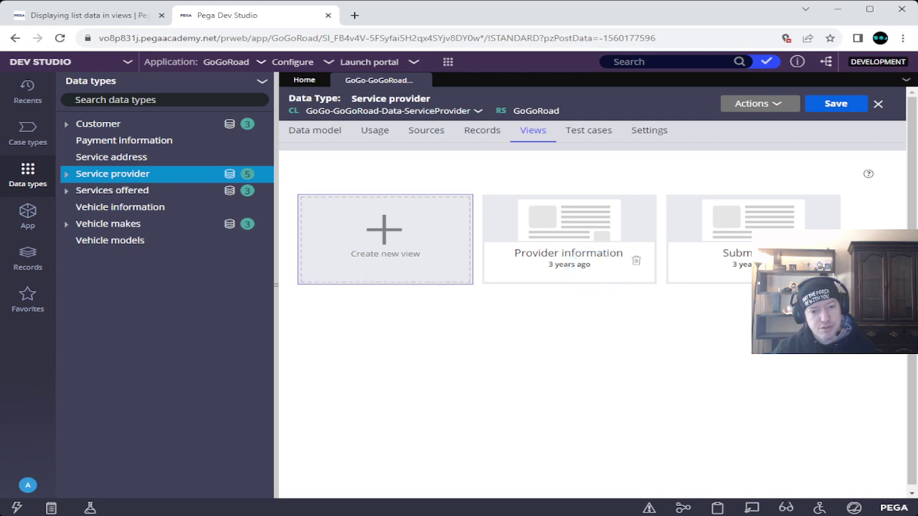
{"action": "left_click", "coordinate": [79, 15]}
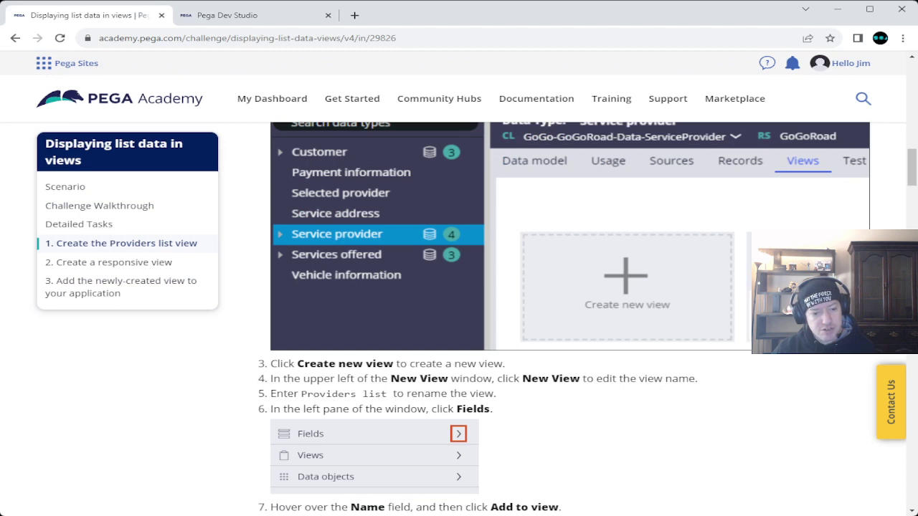
{"action": "left_click_drag", "start_coordinate": [301, 394], "coordinate": [387, 393]}
{"action": "key", "text": "ctrl+c"}
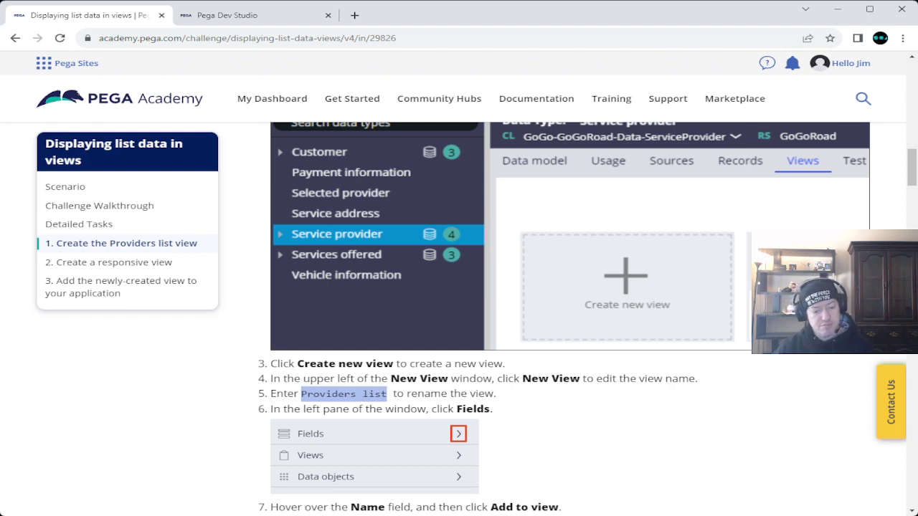
Step: Rename the new view from New View to 'Providers list'
{"action": "key", "text": "ctrl+Tab"}
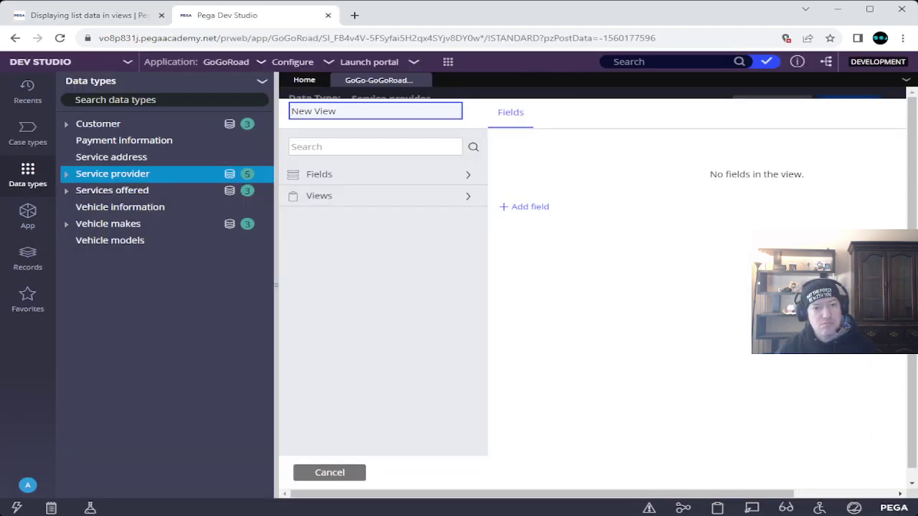
{"action": "key", "text": "ctrl+a"}
{"action": "key", "text": "ctrl+v"}
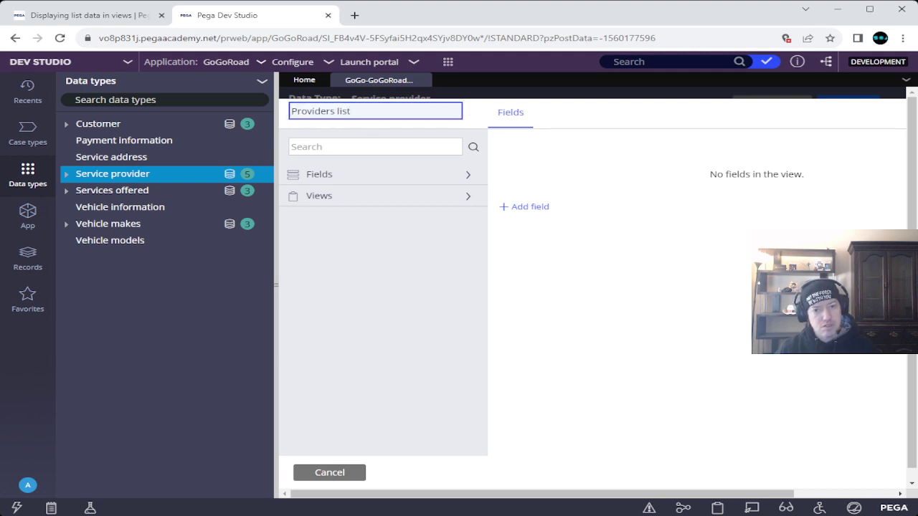
{"action": "key", "text": "Return"}
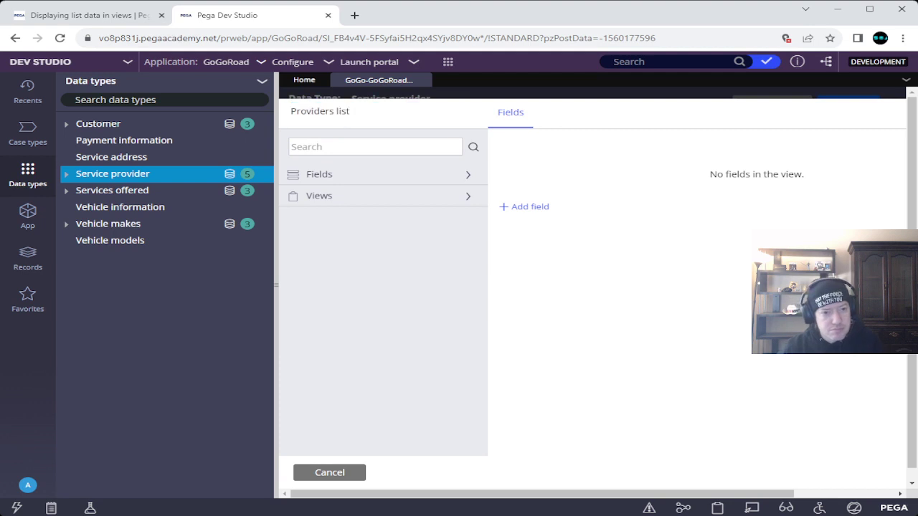
{"action": "left_click", "coordinate": [86, 15]}
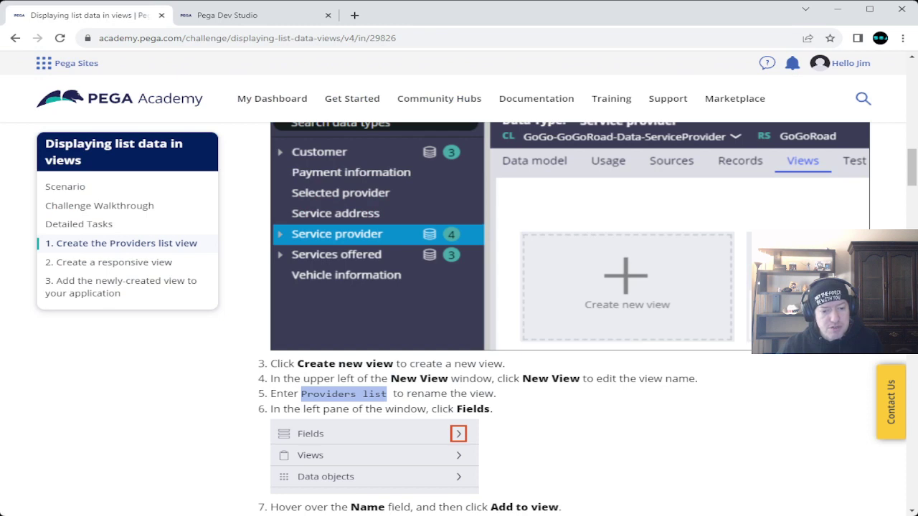
{"action": "scroll", "coordinate": [531, 319], "scroll_direction": "down", "scroll_amount": 3}
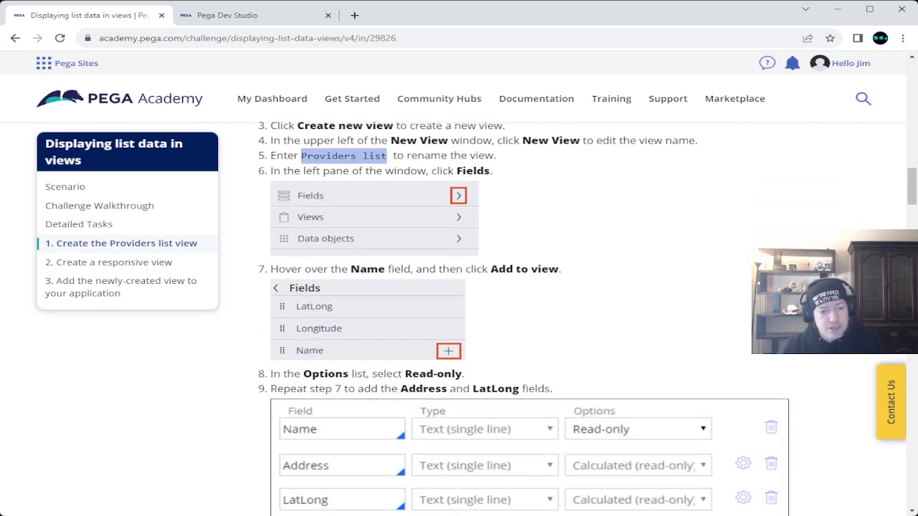
{"action": "left_click", "coordinate": [236, 15]}
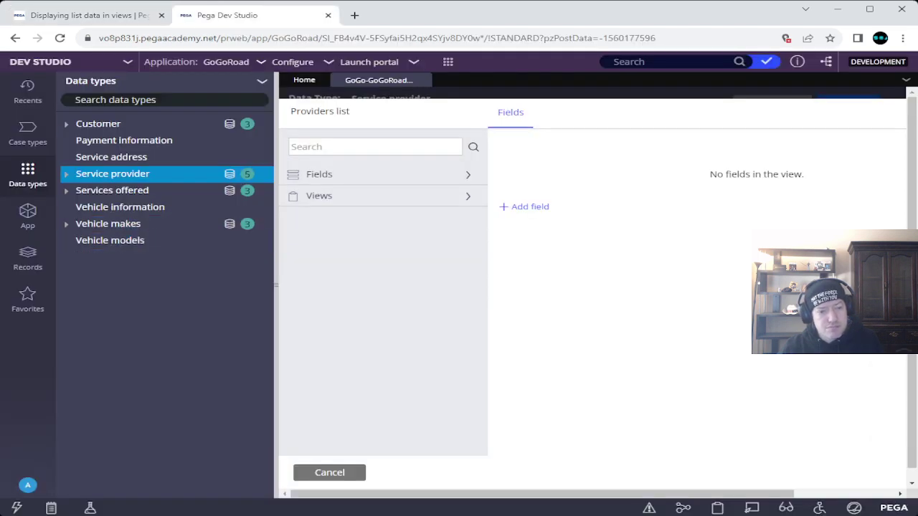
Step: Add the Name field to the view and set its option to Read-only
{"action": "left_click", "coordinate": [468, 174]}
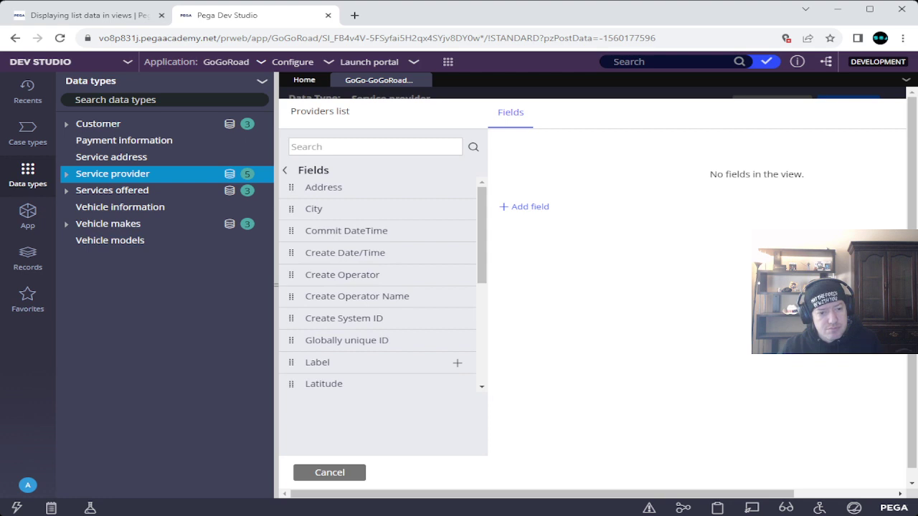
{"action": "scroll", "coordinate": [430, 301], "scroll_direction": "down", "scroll_amount": 3}
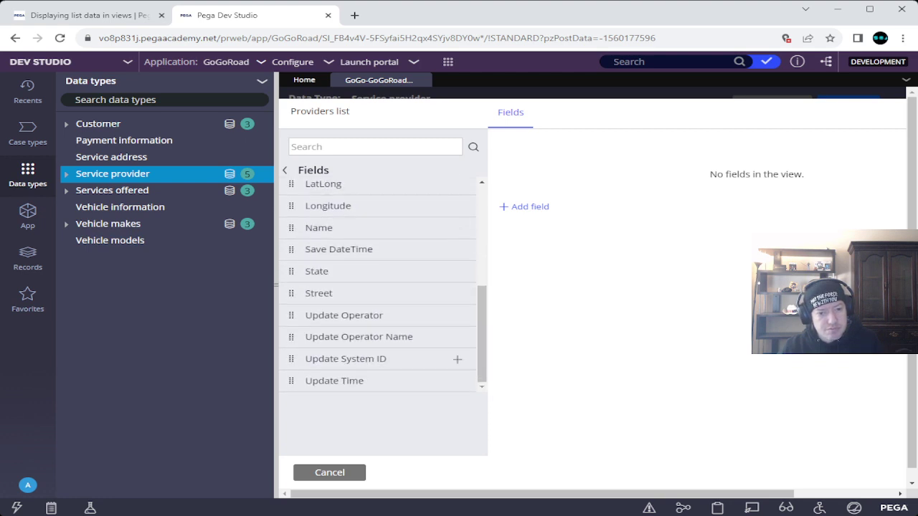
{"action": "left_click", "coordinate": [457, 337]}
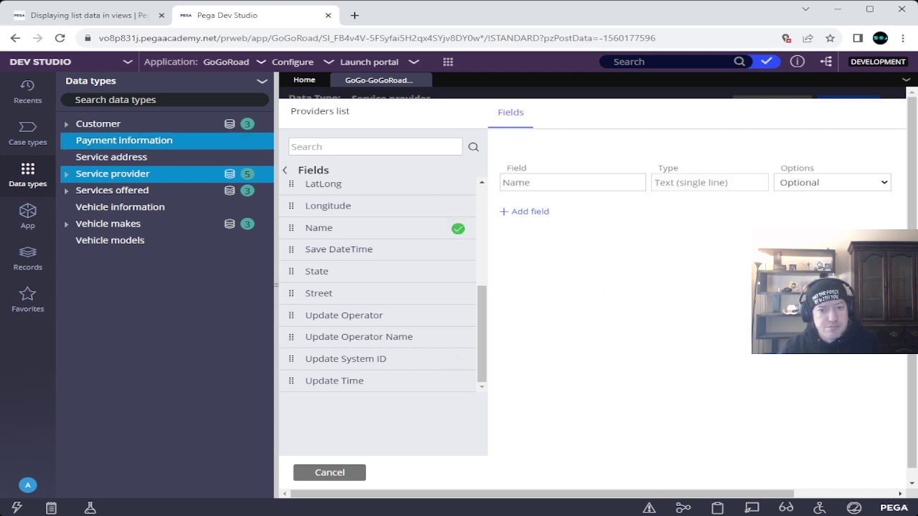
{"action": "left_click", "coordinate": [90, 15]}
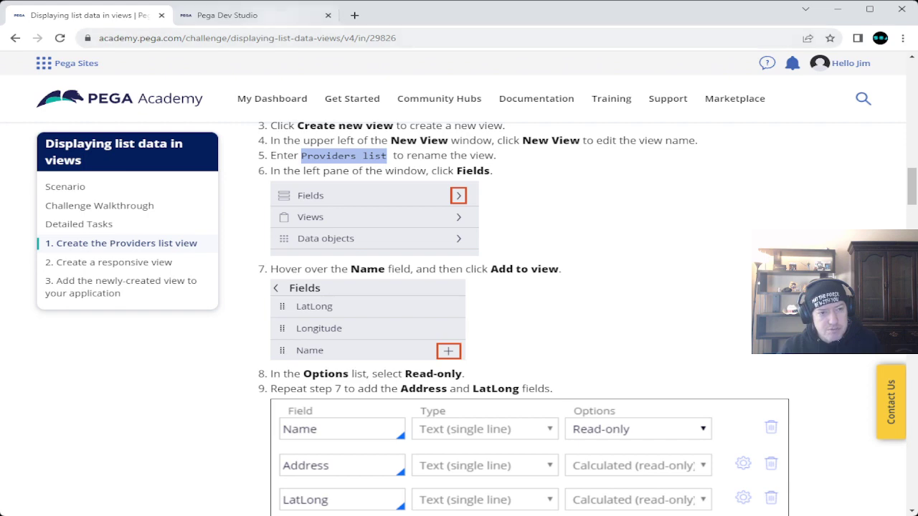
{"action": "left_click", "coordinate": [261, 15]}
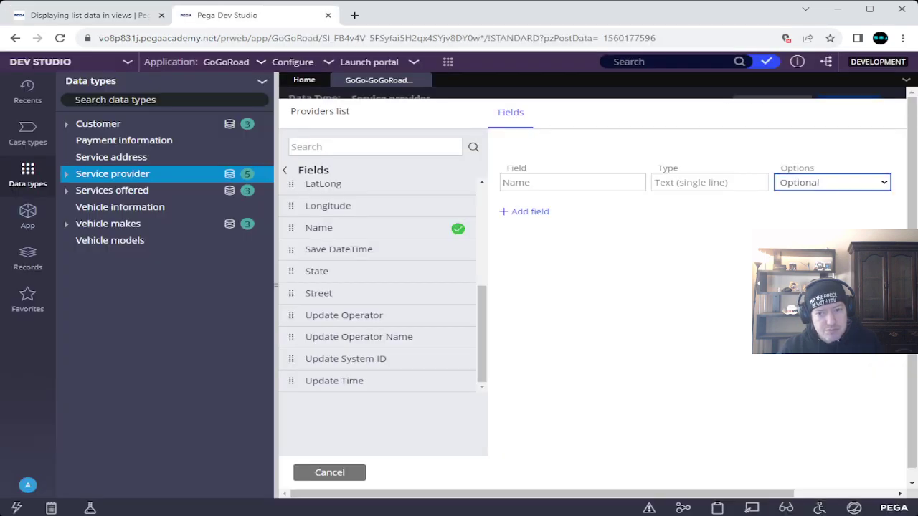
{"action": "key", "text": "Down"}
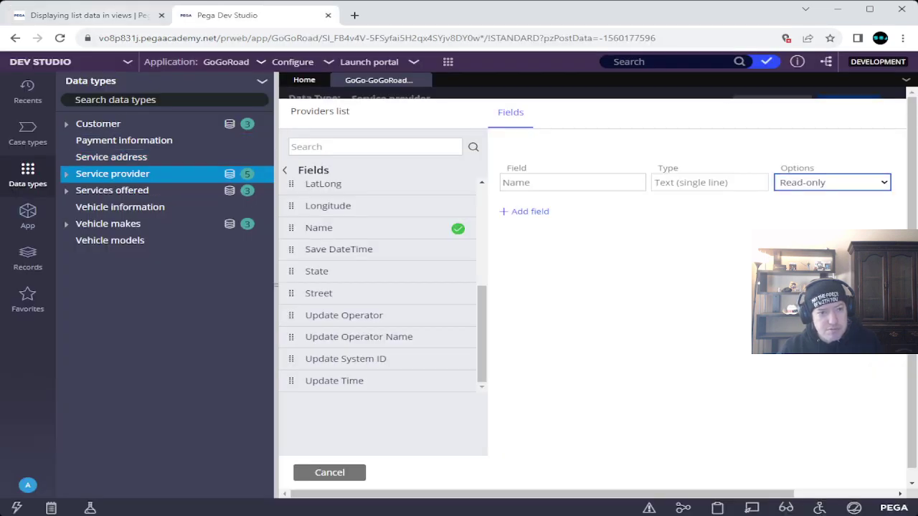
{"action": "left_click", "coordinate": [90, 15]}
{"action": "scroll", "coordinate": [523, 316], "scroll_direction": "down", "scroll_amount": 2}
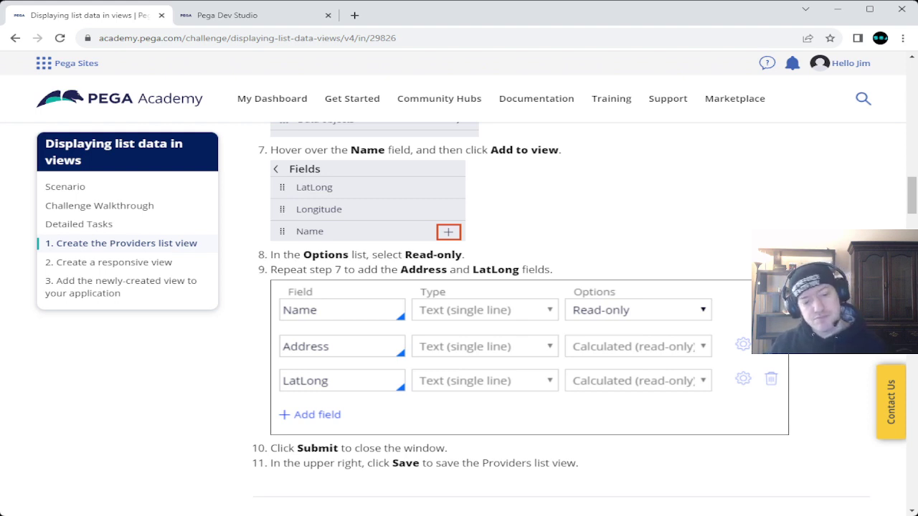
Step: Add the Address and LatLong fields to the Providers list view
{"action": "left_click", "coordinate": [226, 15]}
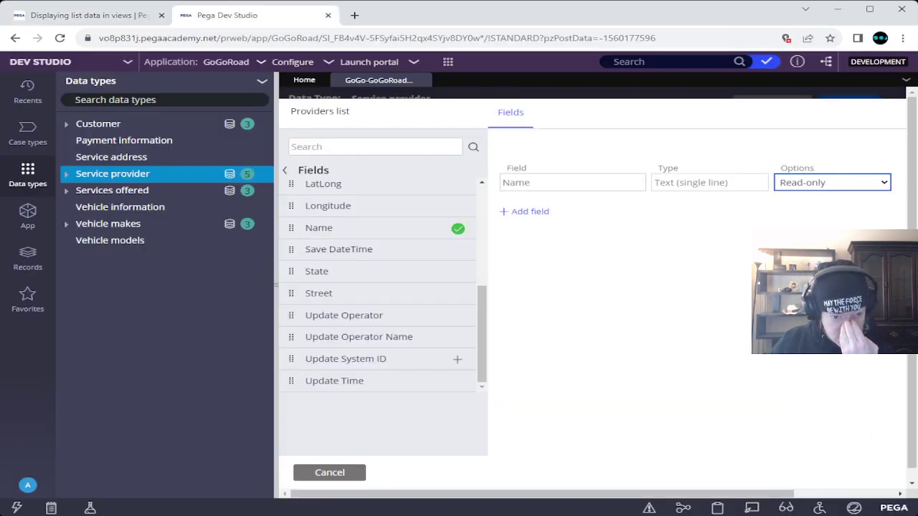
{"action": "scroll", "coordinate": [380, 287], "scroll_direction": "up", "scroll_amount": 5}
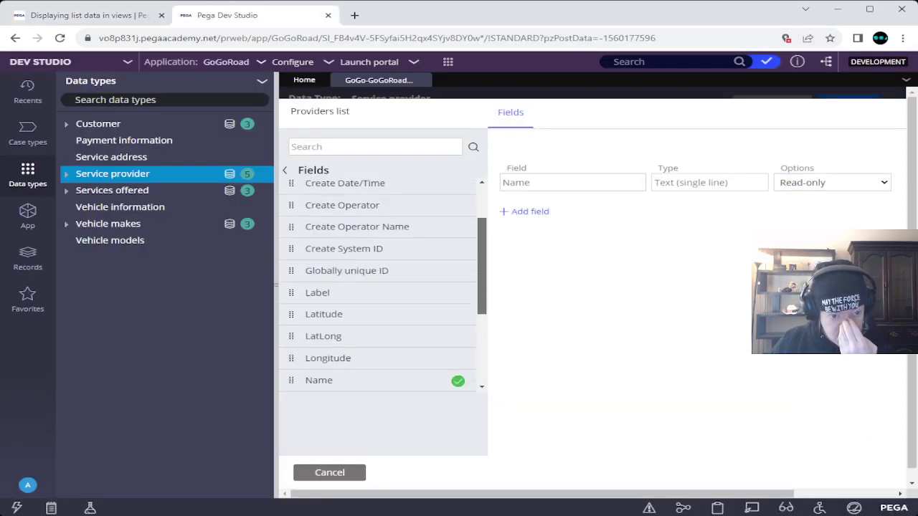
{"action": "left_click", "coordinate": [457, 188]}
{"action": "scroll", "coordinate": [444, 295], "scroll_direction": "down", "scroll_amount": 3}
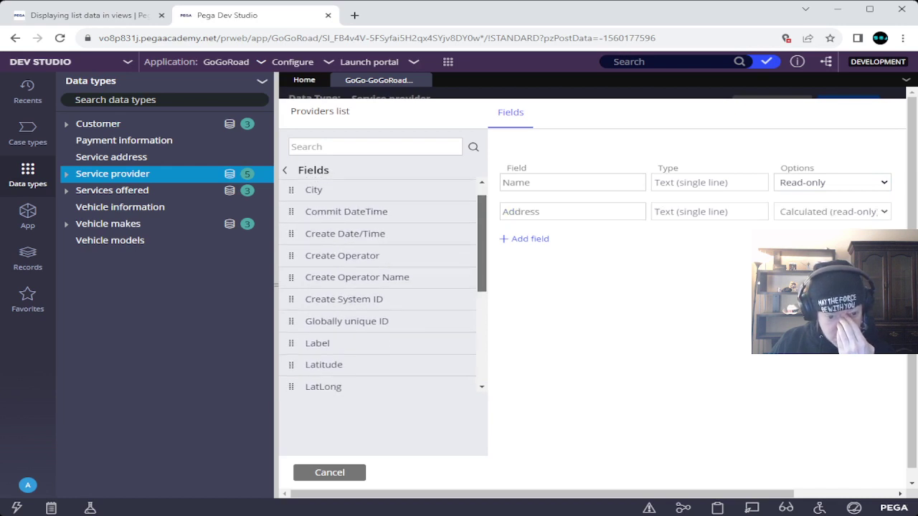
{"action": "left_click", "coordinate": [457, 294]}
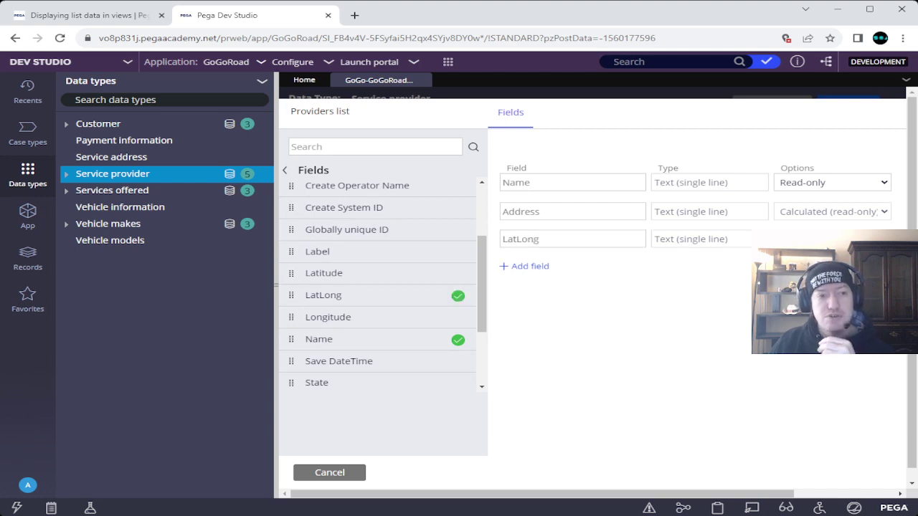
{"action": "left_click", "coordinate": [79, 15]}
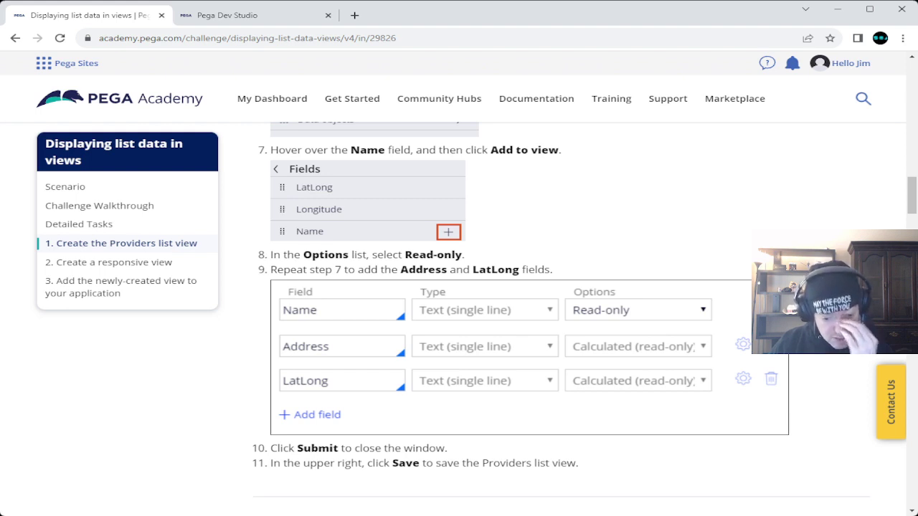
{"action": "left_click", "coordinate": [227, 15]}
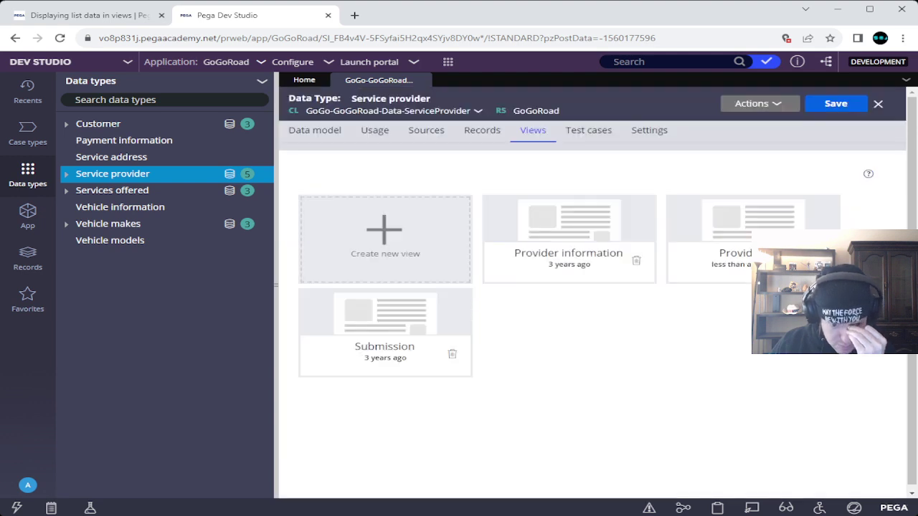
Step: Save the Service provider data type and scroll the instructions to task 2
{"action": "key", "text": "ctrl+s"}
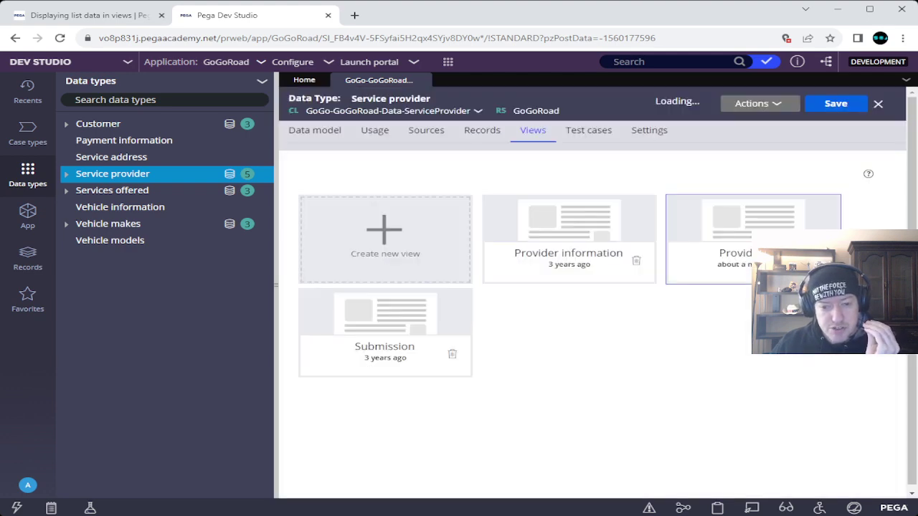
{"action": "key", "text": "ctrl+Tab"}
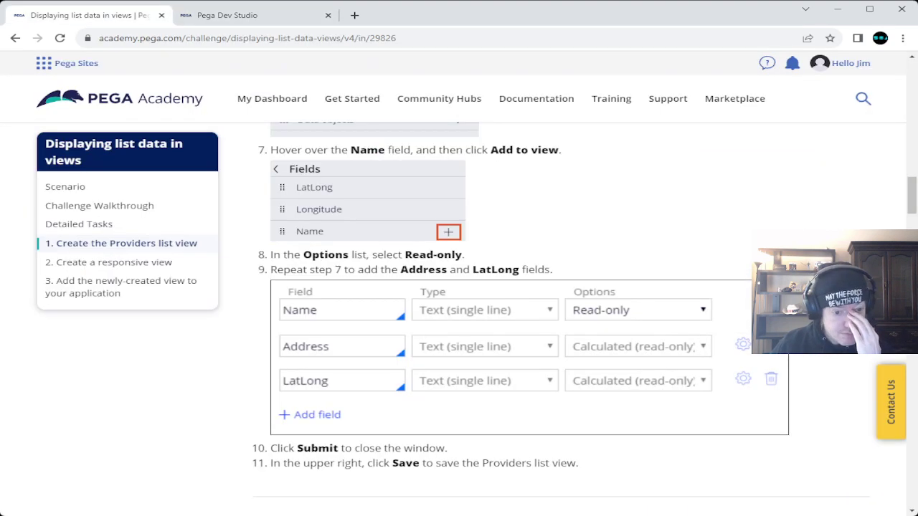
{"action": "scroll", "coordinate": [559, 319], "scroll_direction": "down", "scroll_amount": 5}
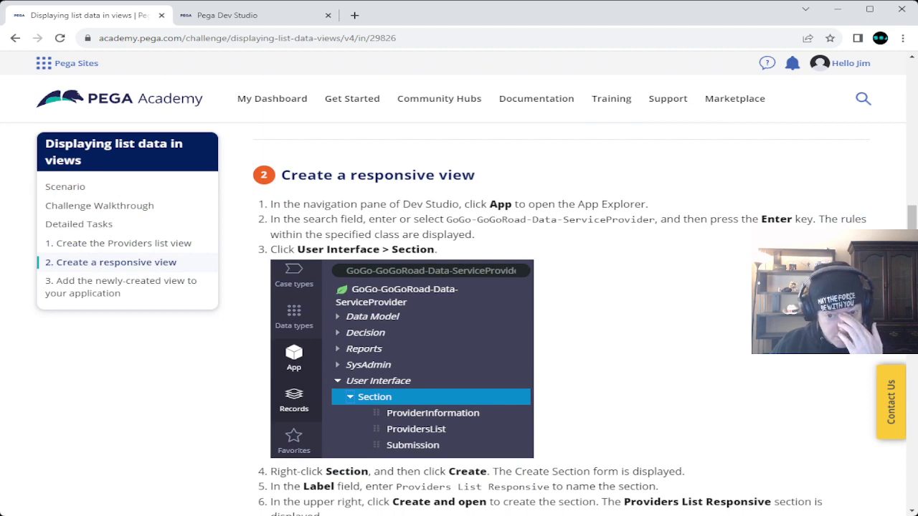
Step: Open the App Explorer and copy the class name GoGo-GoGoRoad-Data-ServiceProvider from the instructions
{"action": "left_click", "coordinate": [227, 15]}
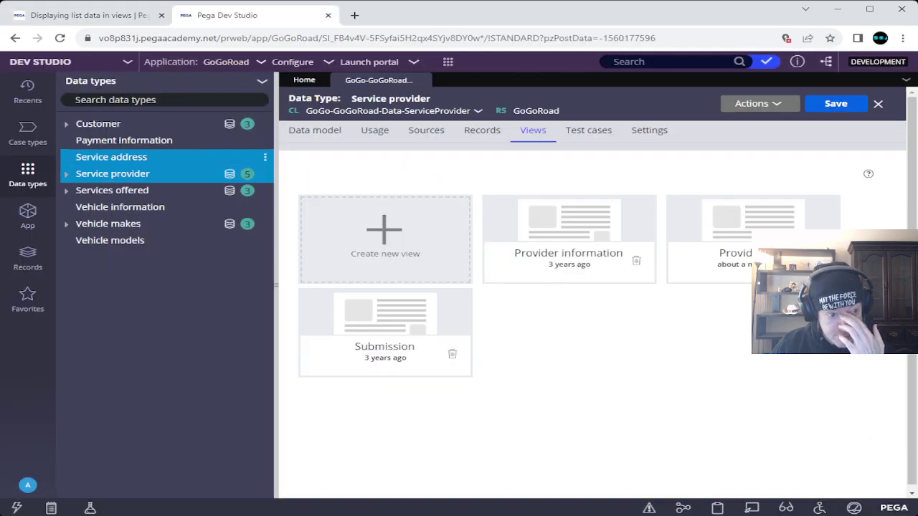
{"action": "left_click", "coordinate": [28, 213]}
{"action": "left_click", "coordinate": [86, 15]}
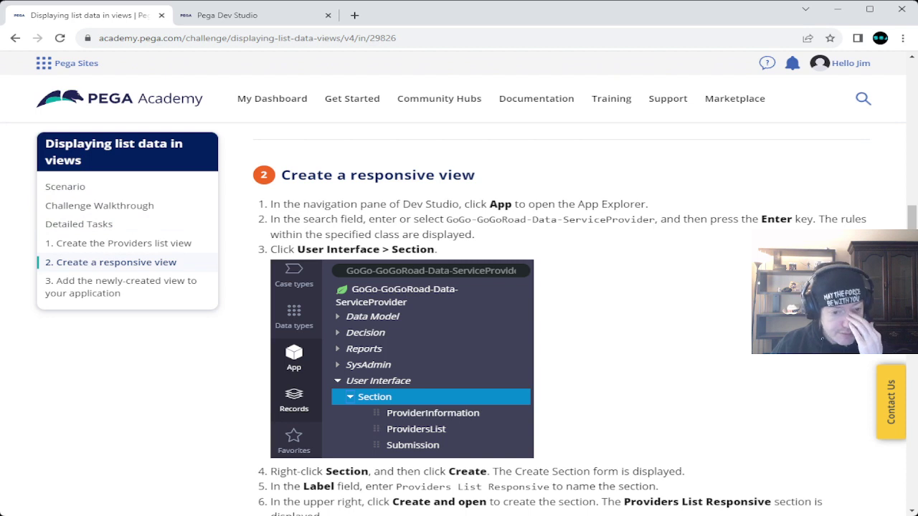
{"action": "left_click", "coordinate": [228, 15]}
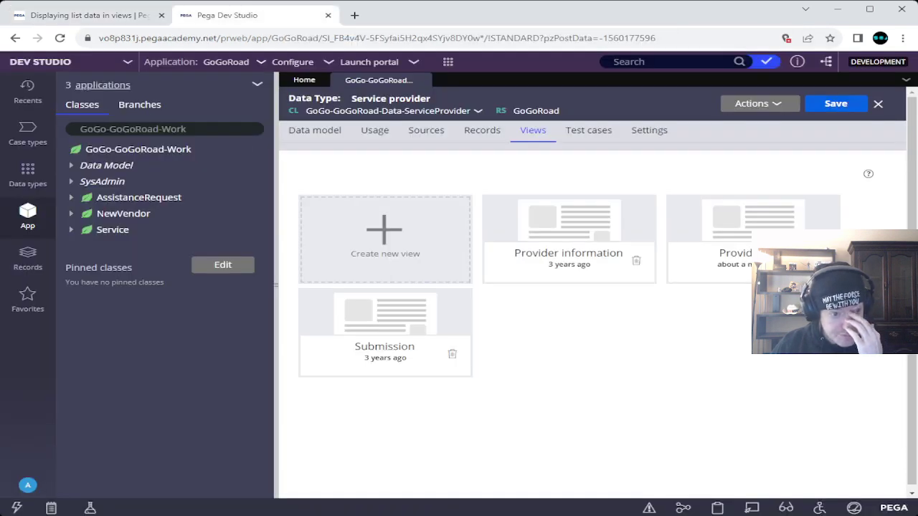
{"action": "left_click", "coordinate": [86, 15]}
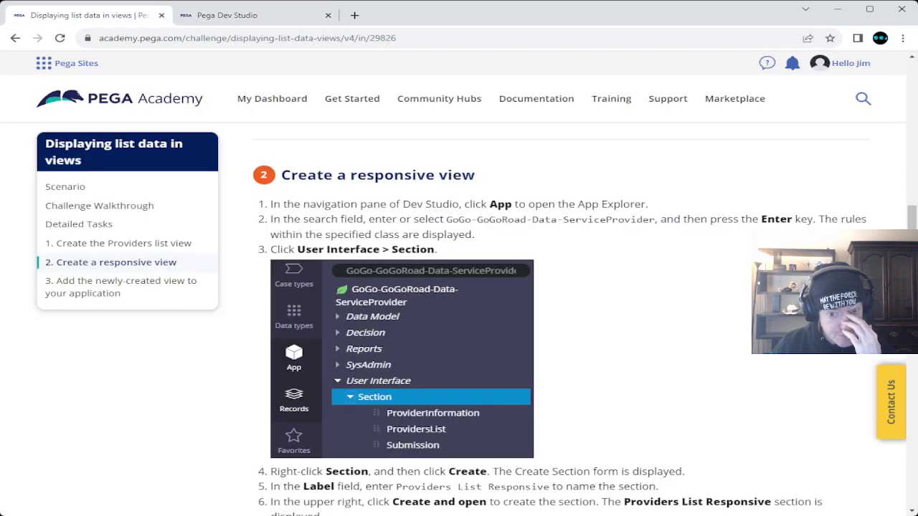
{"action": "left_click", "coordinate": [227, 15]}
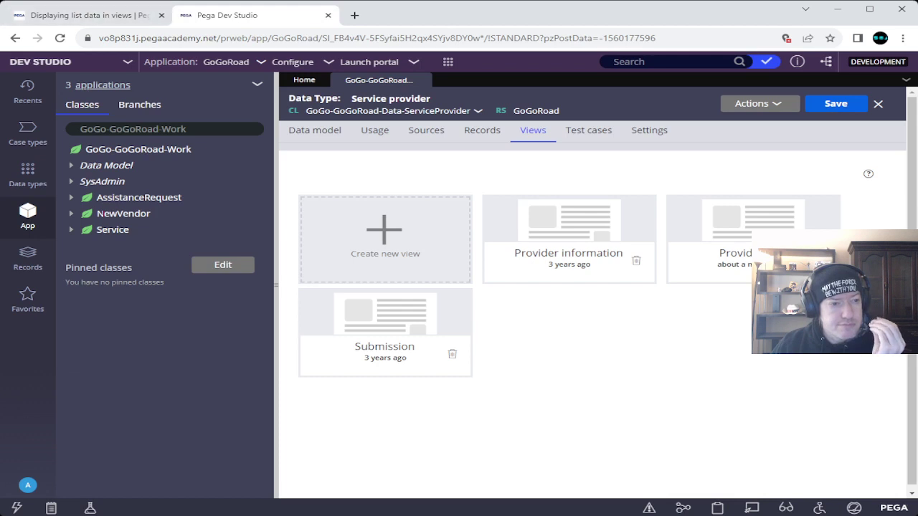
{"action": "left_click", "coordinate": [86, 15]}
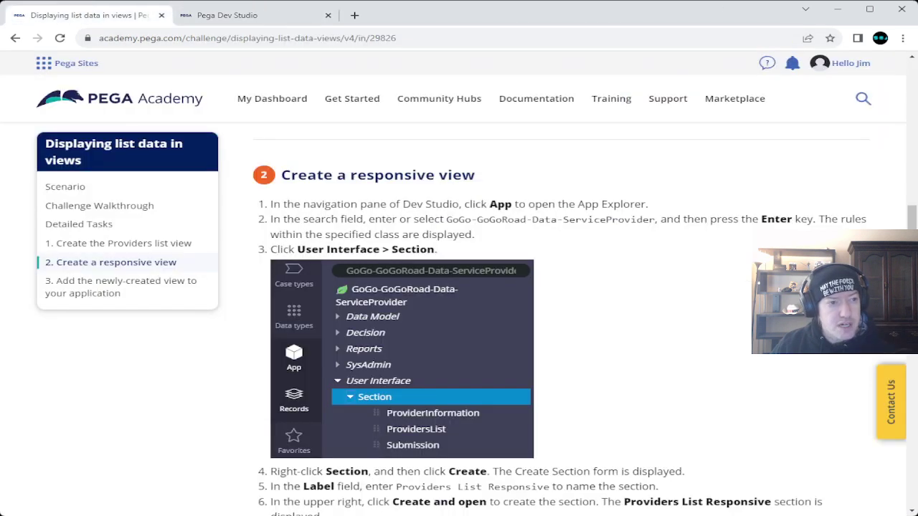
{"action": "left_click_drag", "start_coordinate": [446, 219], "coordinate": [655, 220]}
{"action": "key", "text": "ctrl+c"}
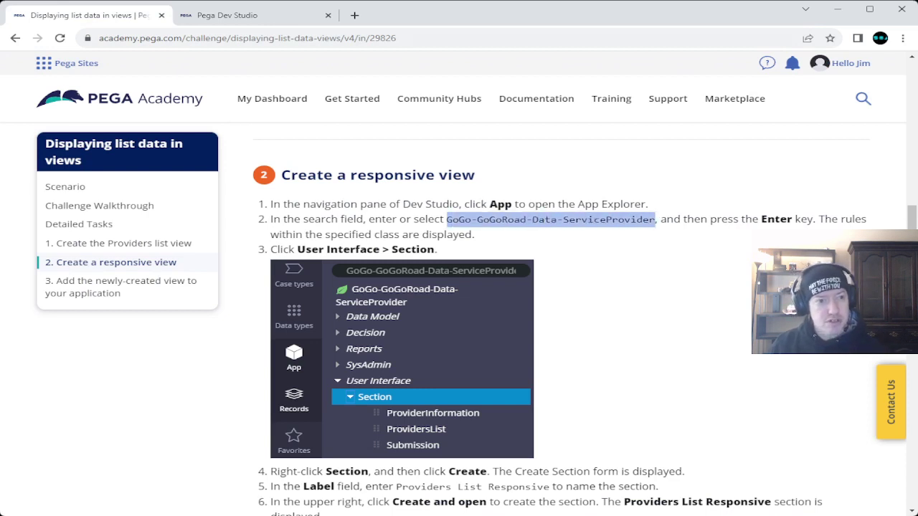
Step: Load GoGo-GoGoRoad-Data-ServiceProvider into the class filter and expand its User Interface rules
{"action": "left_click", "coordinate": [227, 15]}
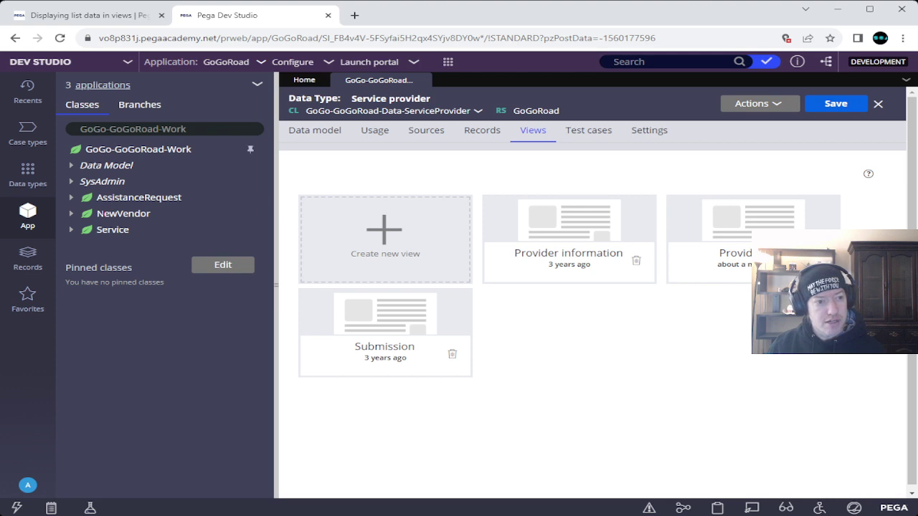
{"action": "left_click", "coordinate": [165, 129]}
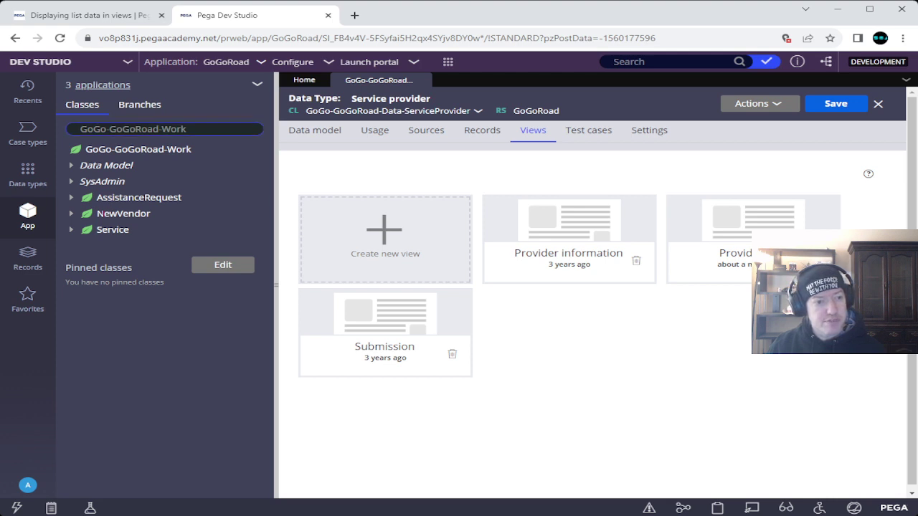
{"action": "key", "text": "ctrl+shift+Left"}
{"action": "key", "text": "ctrl+shift+Left"}
{"action": "key", "text": "ctrl+shift+Left"}
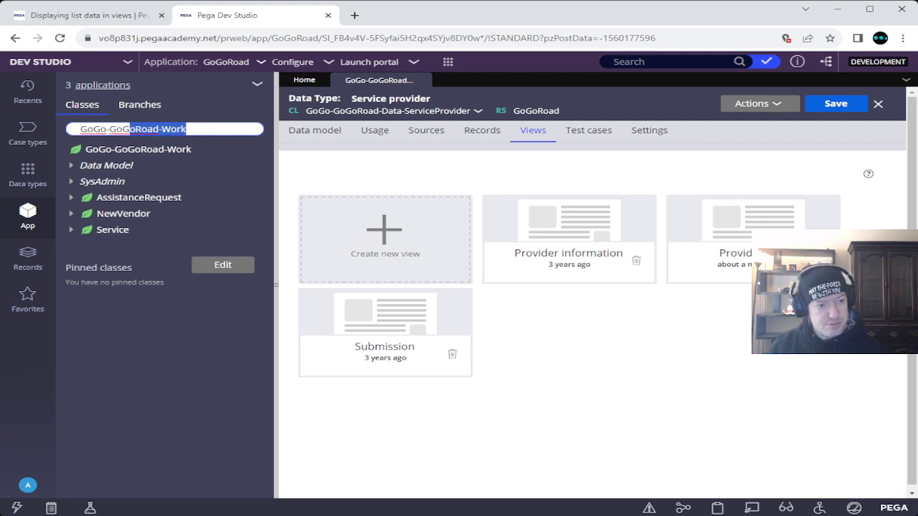
{"action": "key", "text": "ctrl+v"}
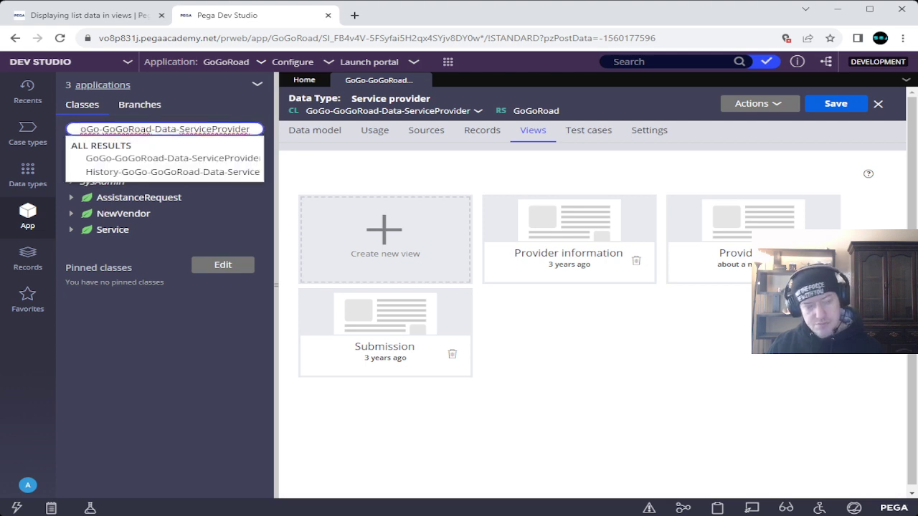
{"action": "key", "text": "Return"}
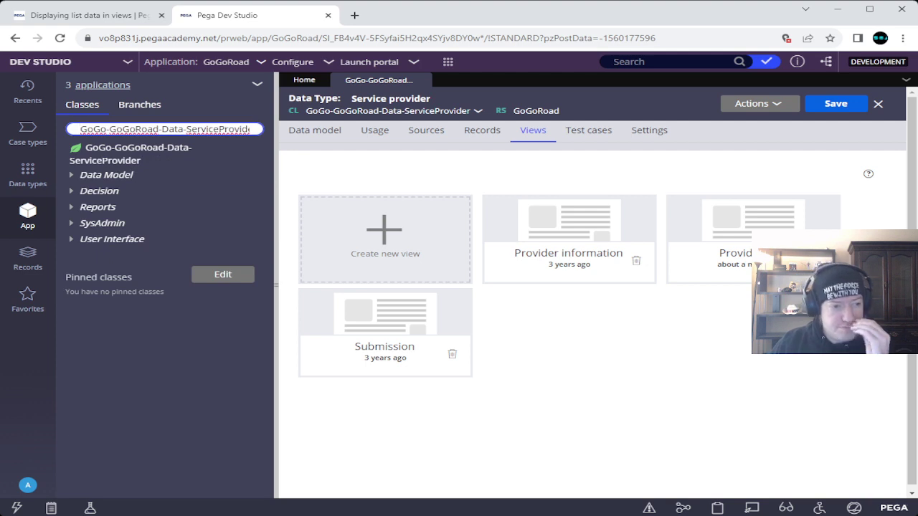
{"action": "key", "text": "ctrl+shift+Tab"}
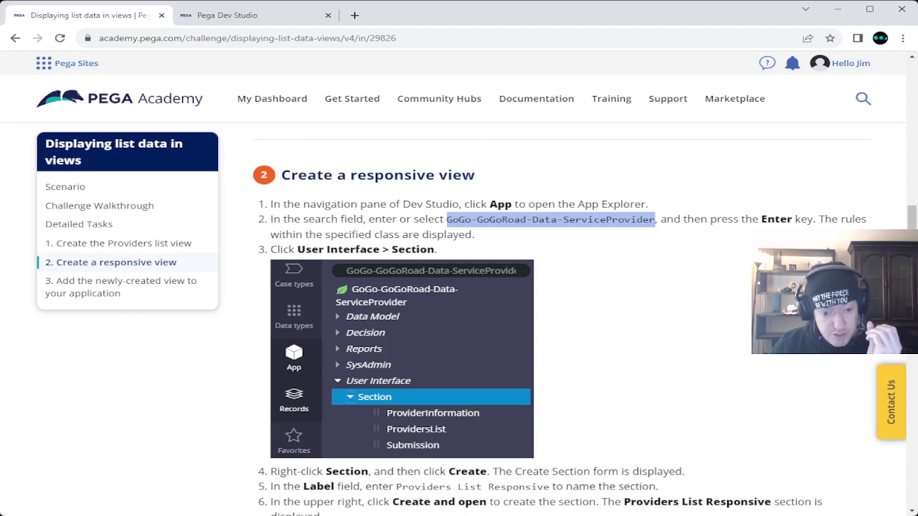
{"action": "key", "text": "ctrl+Tab"}
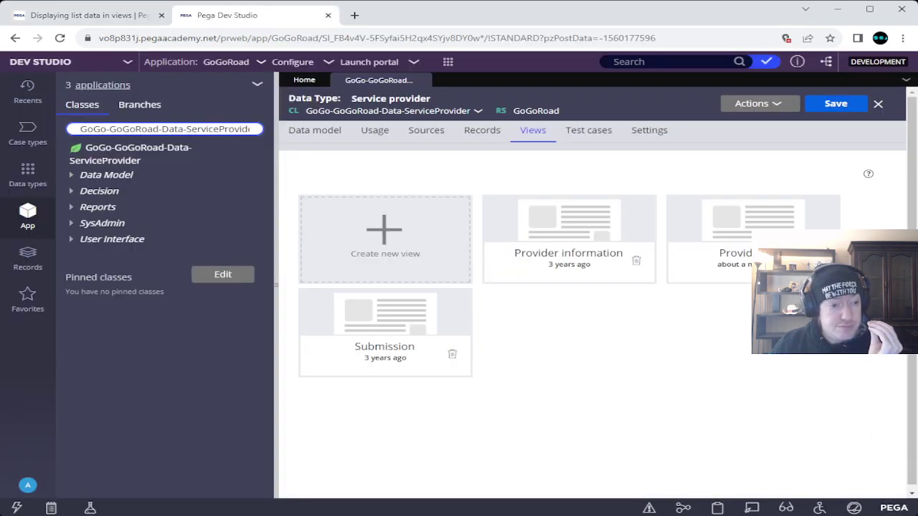
{"action": "left_click", "coordinate": [72, 239]}
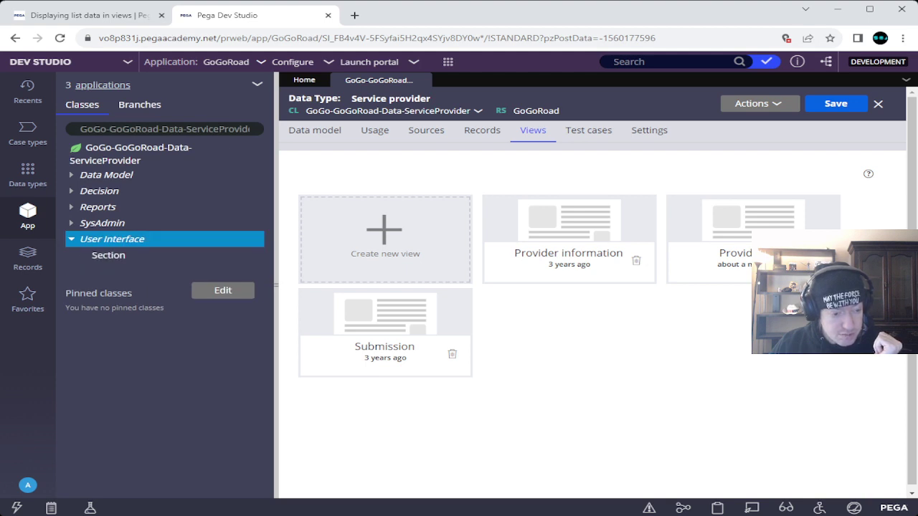
Step: Copy the section label 'Providers List Responsive' from step 5 of the instructions
{"action": "key", "text": "ctrl+shift+Tab"}
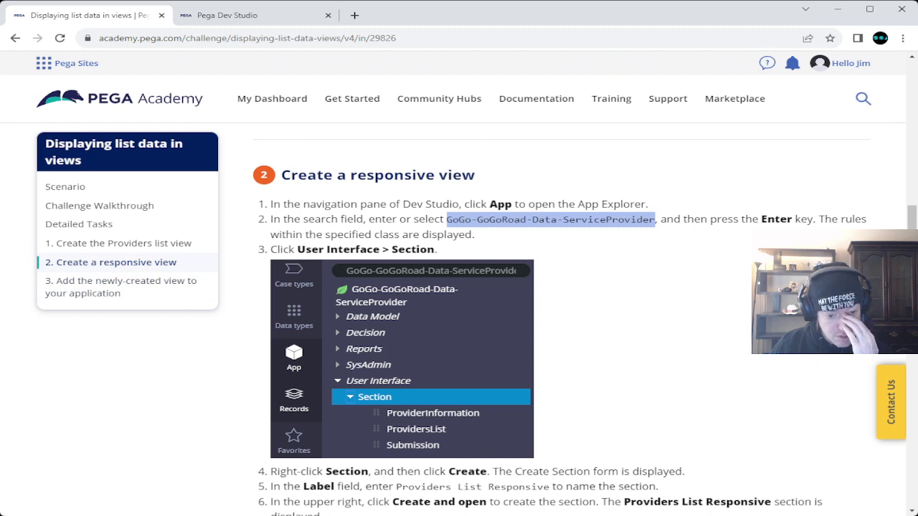
{"action": "scroll", "coordinate": [501, 323], "scroll_direction": "down", "scroll_amount": 3}
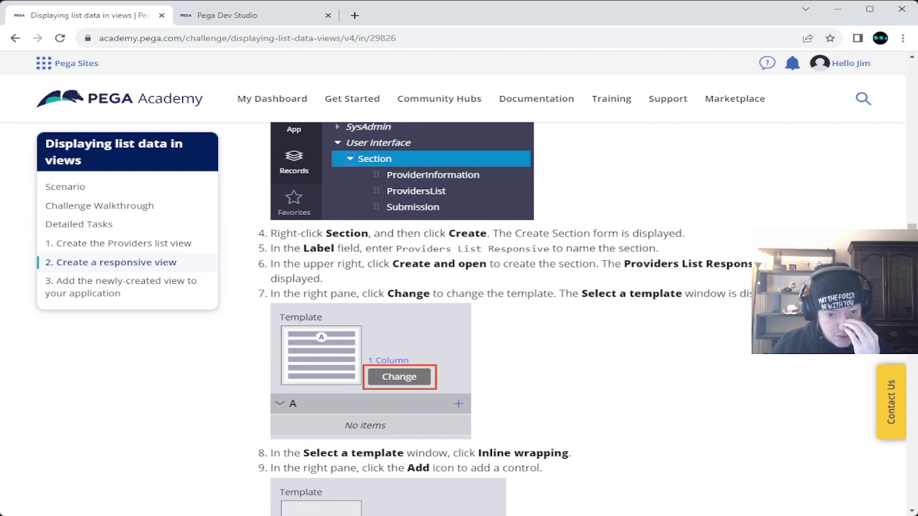
{"action": "left_click_drag", "start_coordinate": [396, 249], "coordinate": [482, 248]}
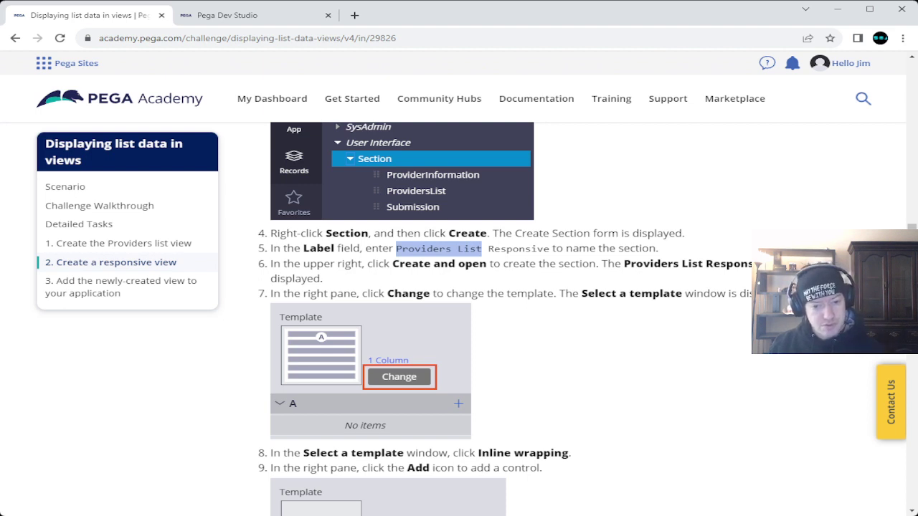
{"action": "left_click_drag", "start_coordinate": [396, 248], "coordinate": [549, 248]}
{"action": "key", "text": "ctrl+c"}
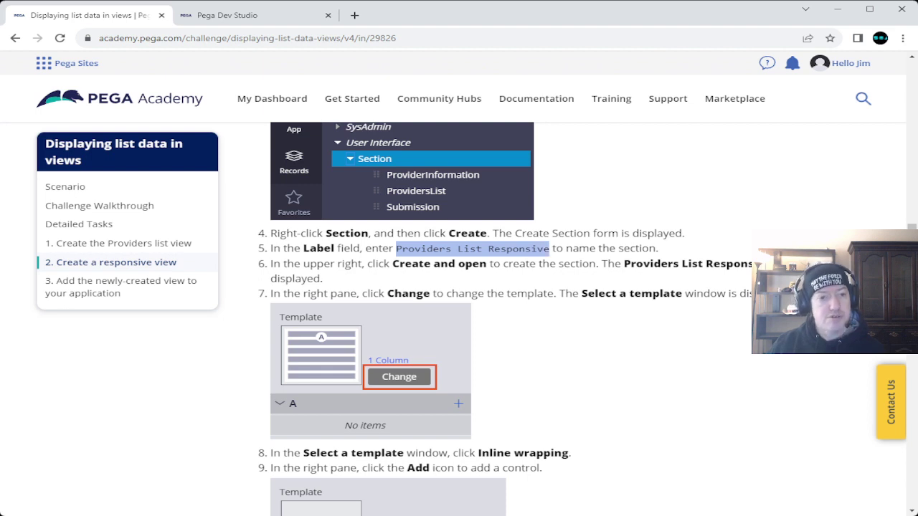
Step: Start a new section from the Section category's Create action under User Interface
{"action": "left_click", "coordinate": [226, 15]}
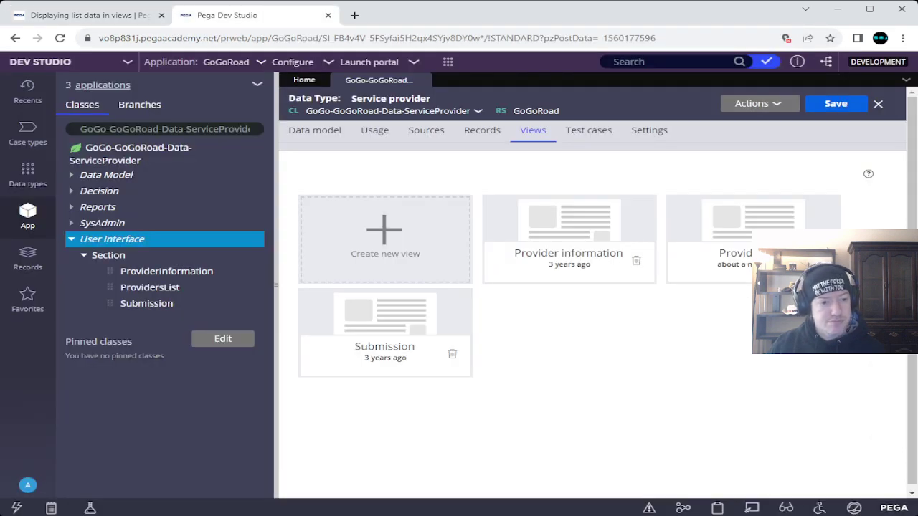
{"action": "key", "text": "ctrl+shift+Tab"}
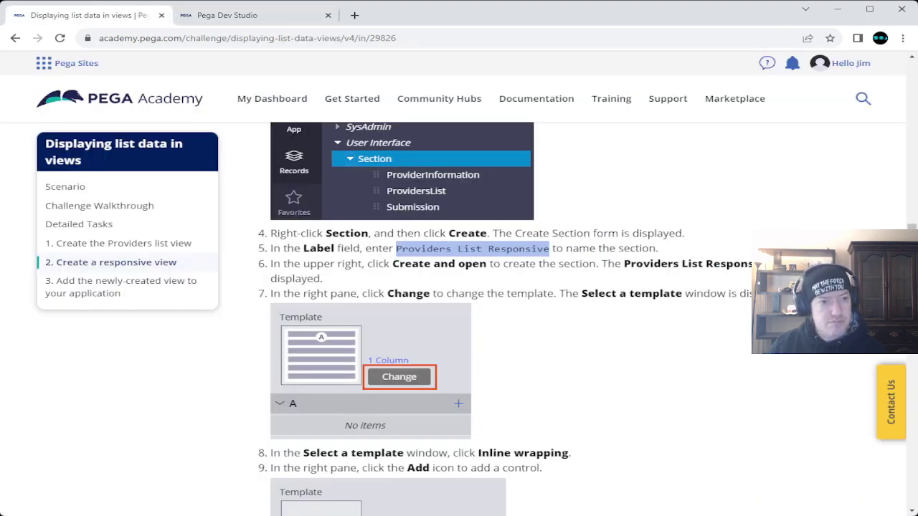
{"action": "key", "text": "ctrl+Tab"}
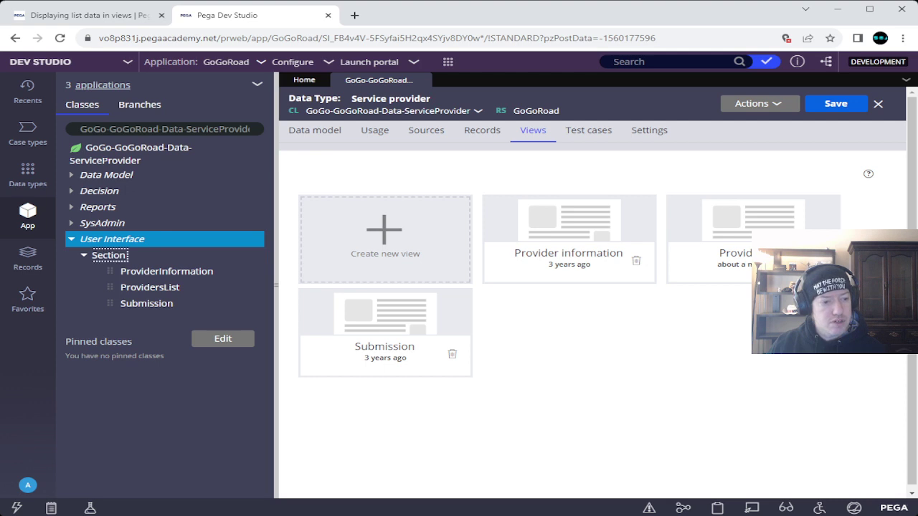
{"action": "right_click", "coordinate": [107, 255]}
{"action": "left_click", "coordinate": [117, 272]}
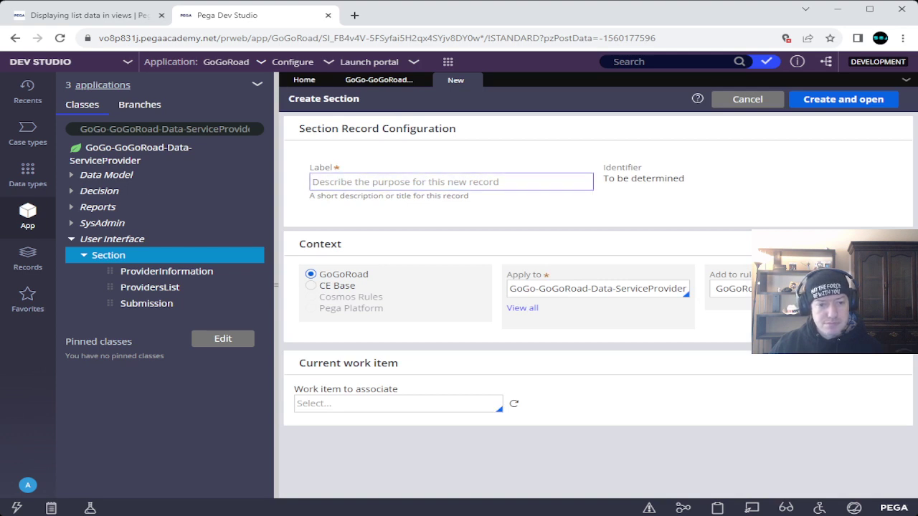
Step: Paste 'Providers List Responsive' as the section label, then create and open the section
{"action": "key", "text": "ctrl+v"}
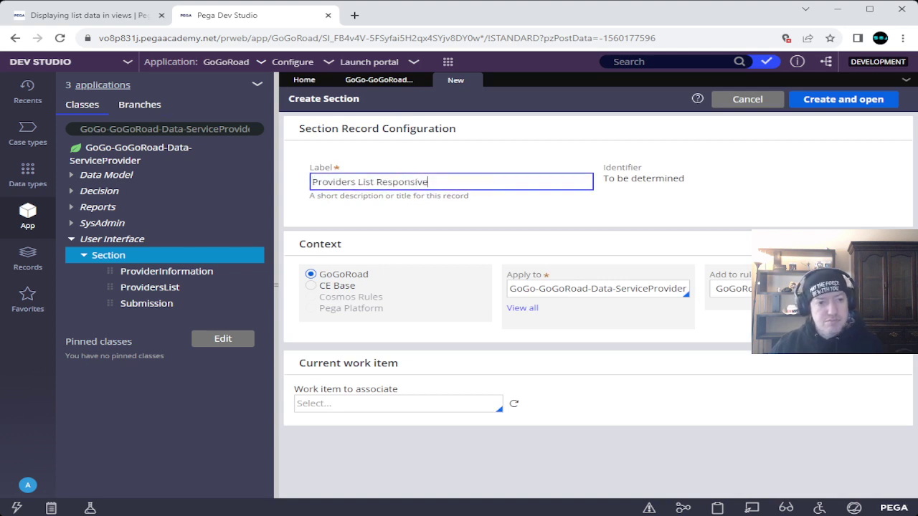
{"action": "key", "text": "ctrl+Tab"}
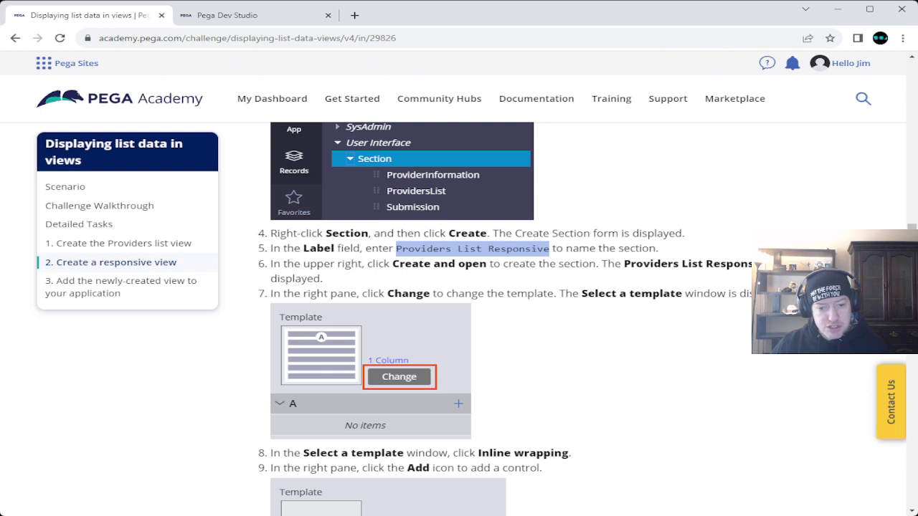
{"action": "left_click", "coordinate": [244, 15]}
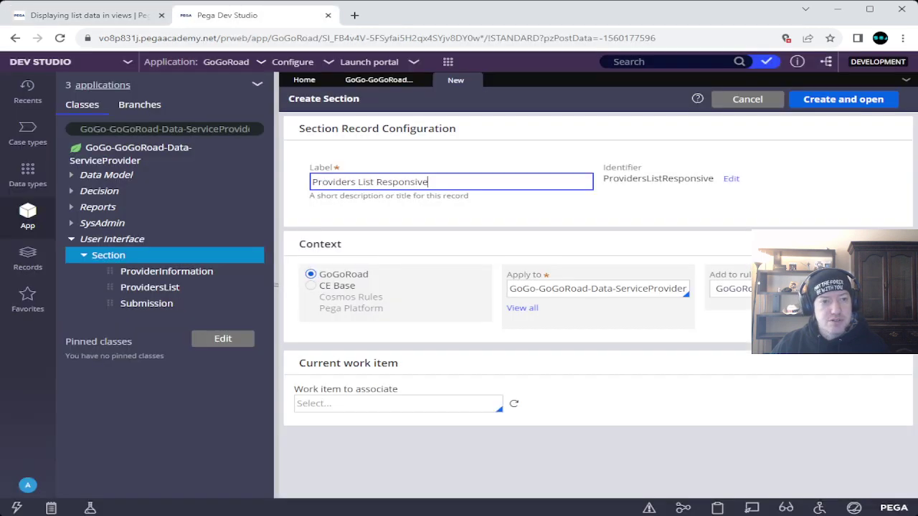
{"action": "left_click", "coordinate": [844, 100]}
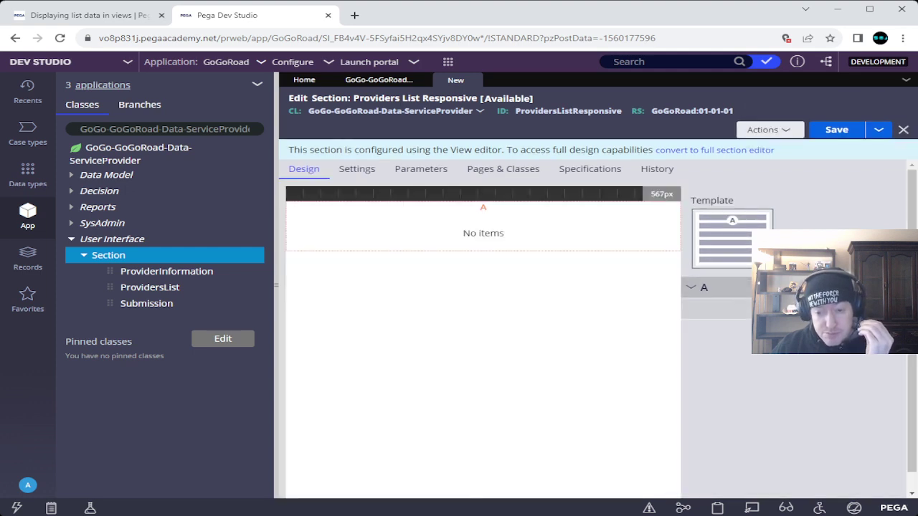
Step: Pick Inline wrapping from the section template choices, as the challenge specifies
{"action": "left_click", "coordinate": [810, 259]}
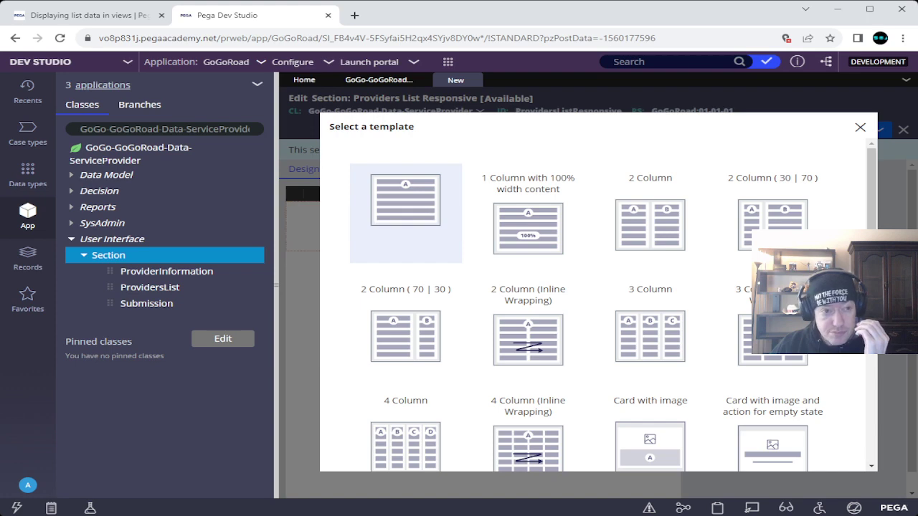
{"action": "left_click", "coordinate": [100, 15]}
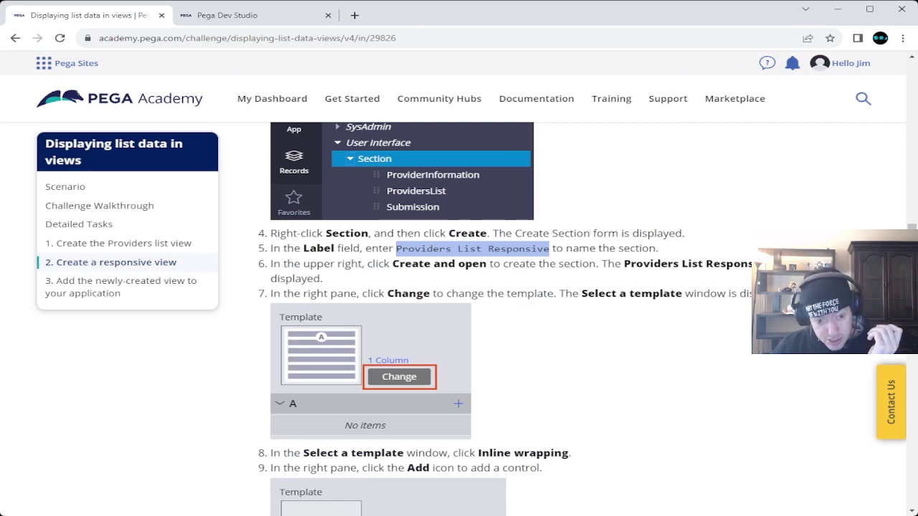
{"action": "scroll", "coordinate": [459, 319], "scroll_direction": "down", "scroll_amount": 4}
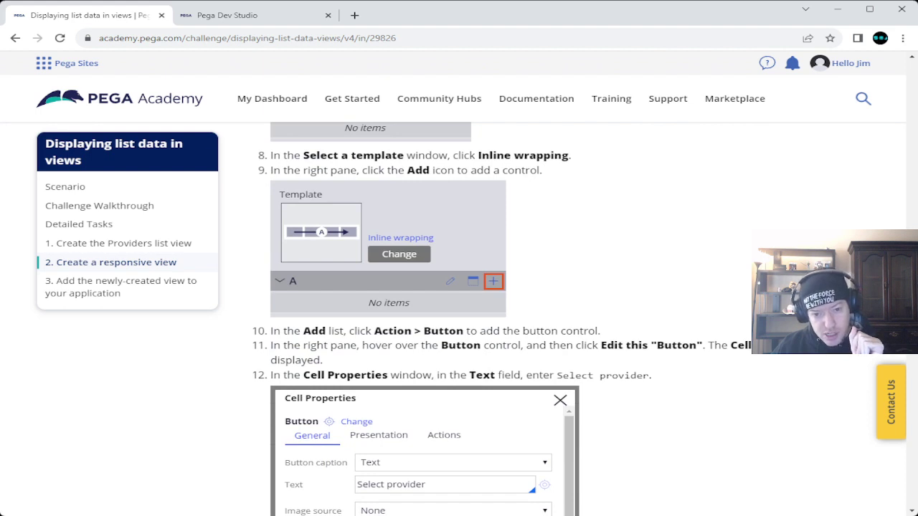
{"action": "left_click", "coordinate": [227, 15]}
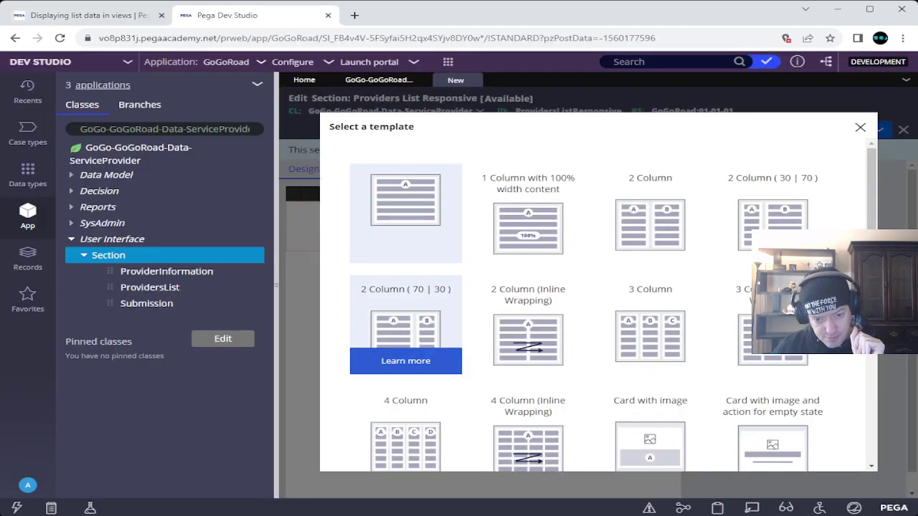
{"action": "scroll", "coordinate": [649, 244], "scroll_direction": "down", "scroll_amount": 2}
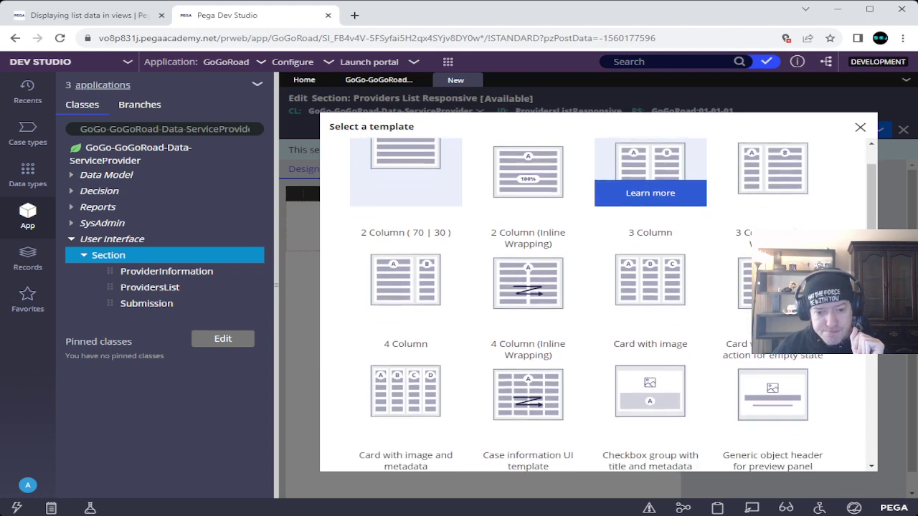
{"action": "scroll", "coordinate": [650, 280], "scroll_direction": "down", "scroll_amount": 3}
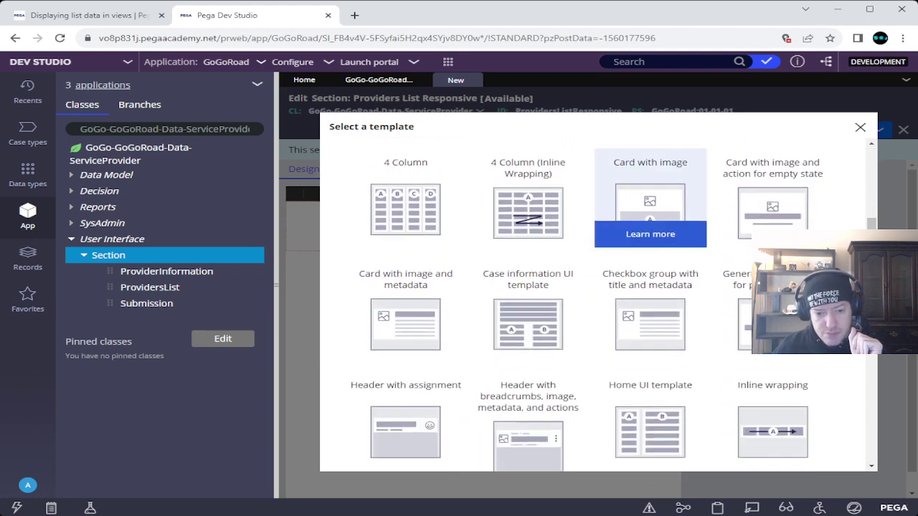
{"action": "scroll", "coordinate": [649, 215], "scroll_direction": "down", "scroll_amount": 2}
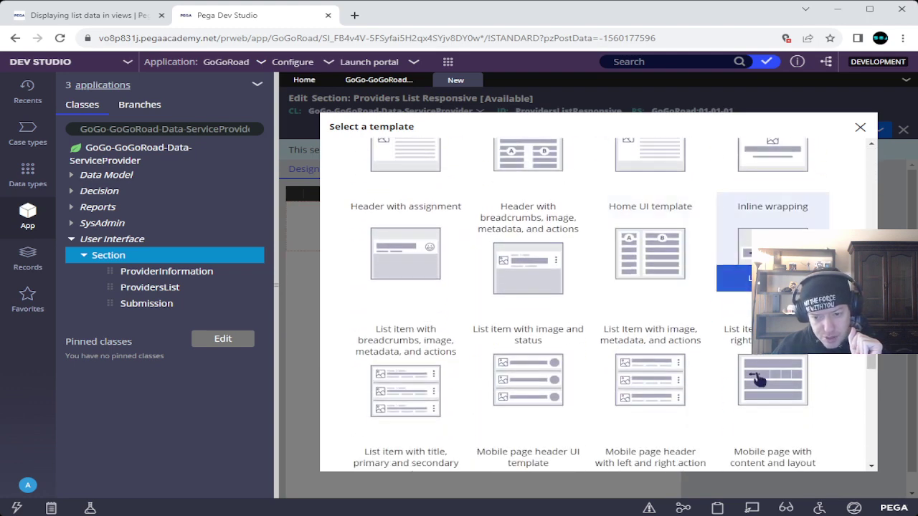
{"action": "left_click", "coordinate": [759, 380]}
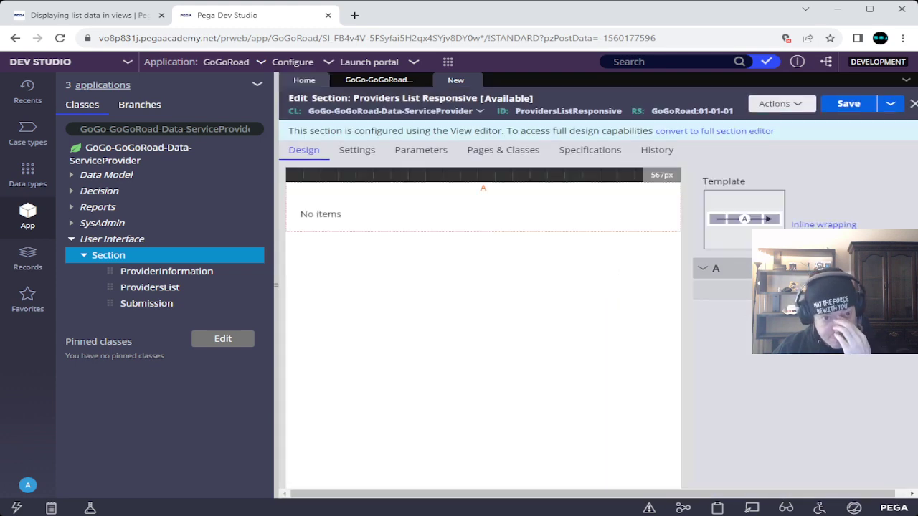
Step: Add a Button control from the action controls group to the section
{"action": "left_click", "coordinate": [86, 15]}
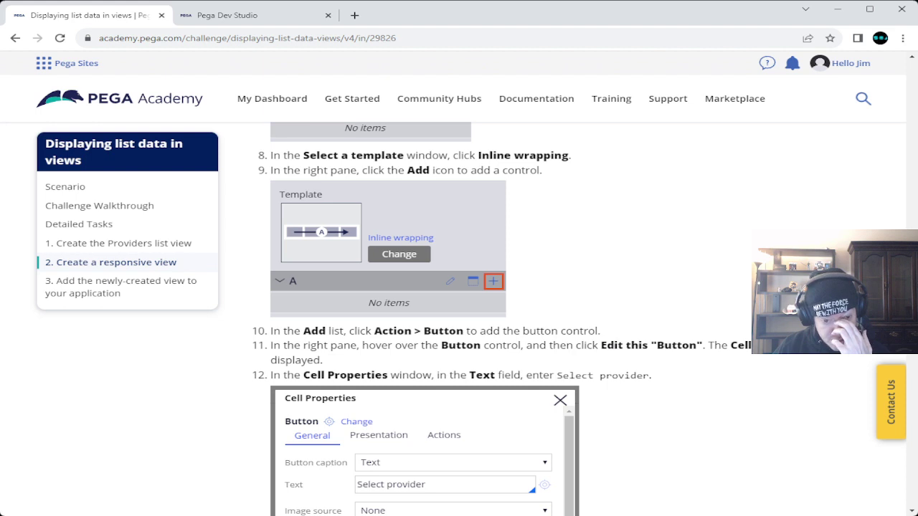
{"action": "left_click", "coordinate": [226, 15]}
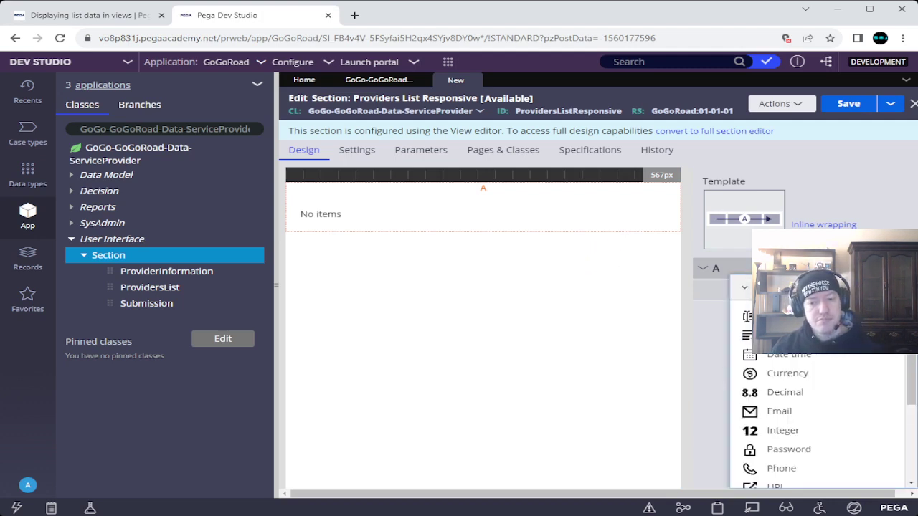
{"action": "key", "text": "ctrl+shift+Tab"}
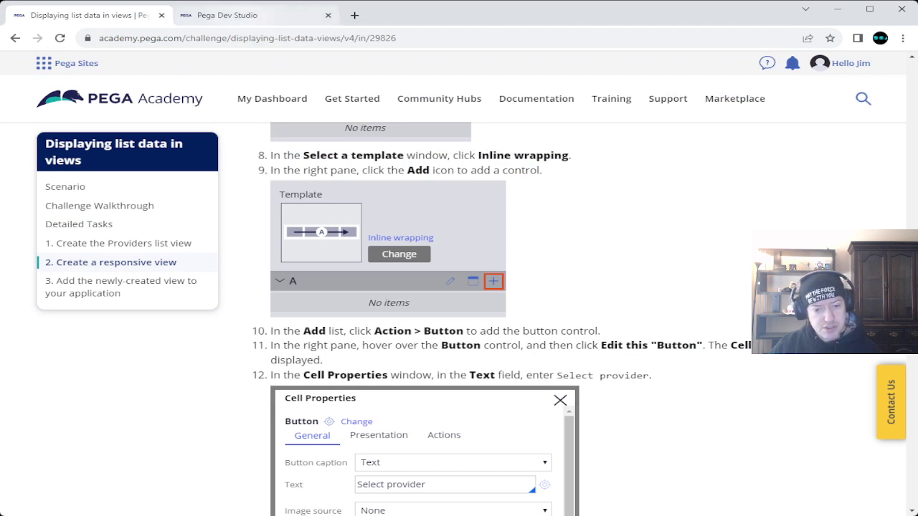
{"action": "left_click", "coordinate": [227, 15]}
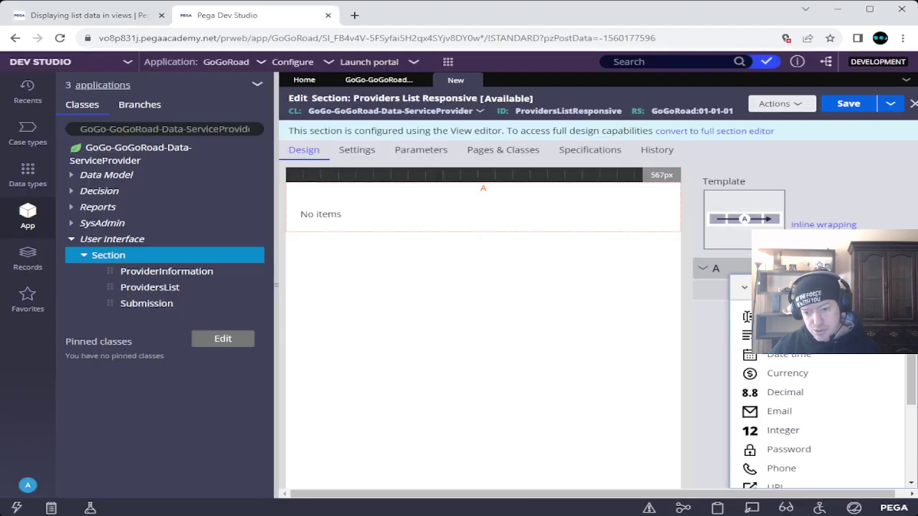
{"action": "scroll", "coordinate": [817, 387], "scroll_direction": "down", "scroll_amount": 3}
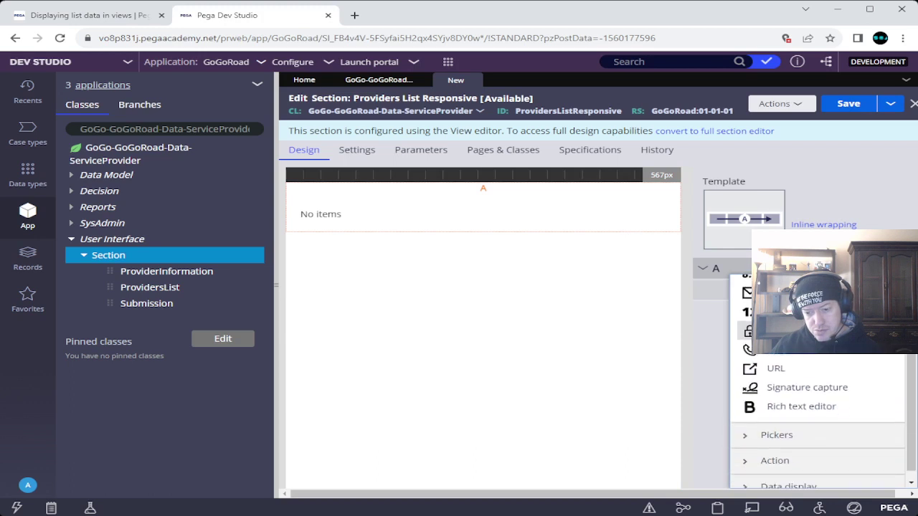
{"action": "left_click", "coordinate": [774, 448]}
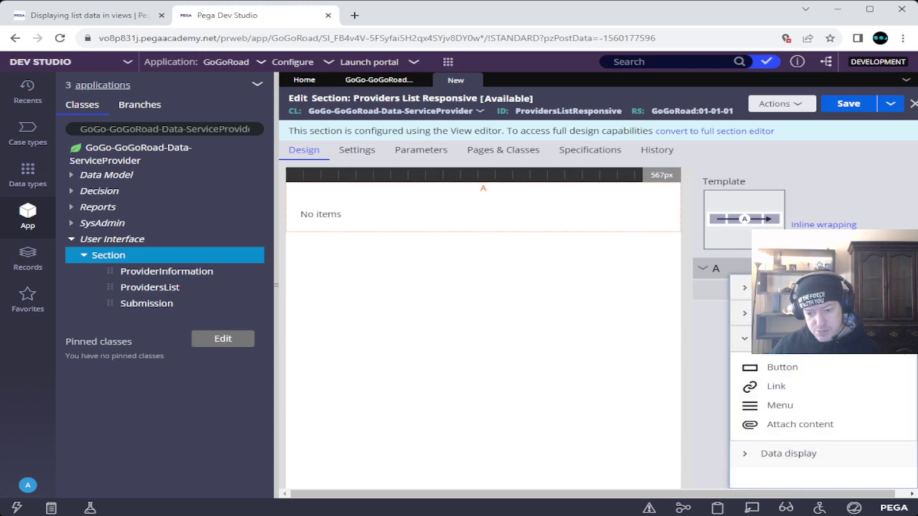
{"action": "left_click", "coordinate": [782, 367]}
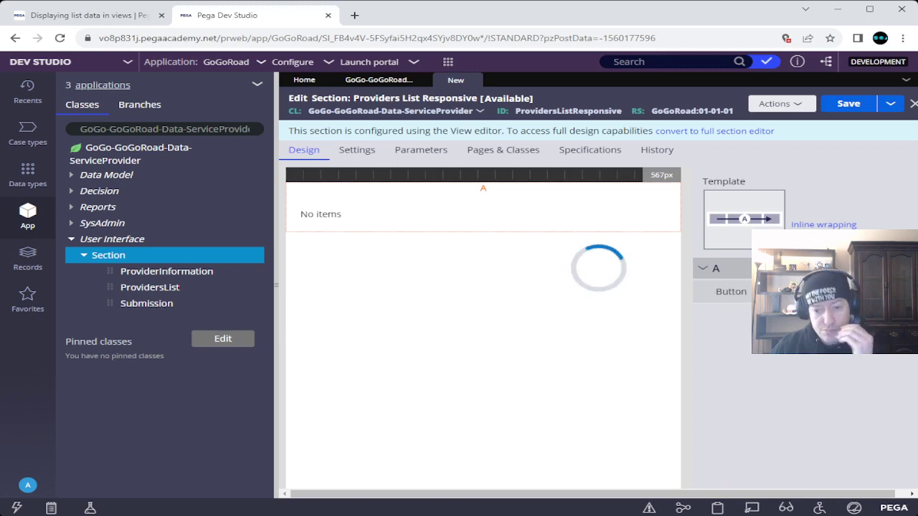
Step: Copy the caption 'Select provider' from the challenge and return to the button's properties
{"action": "key", "text": "ctrl+shift+Tab"}
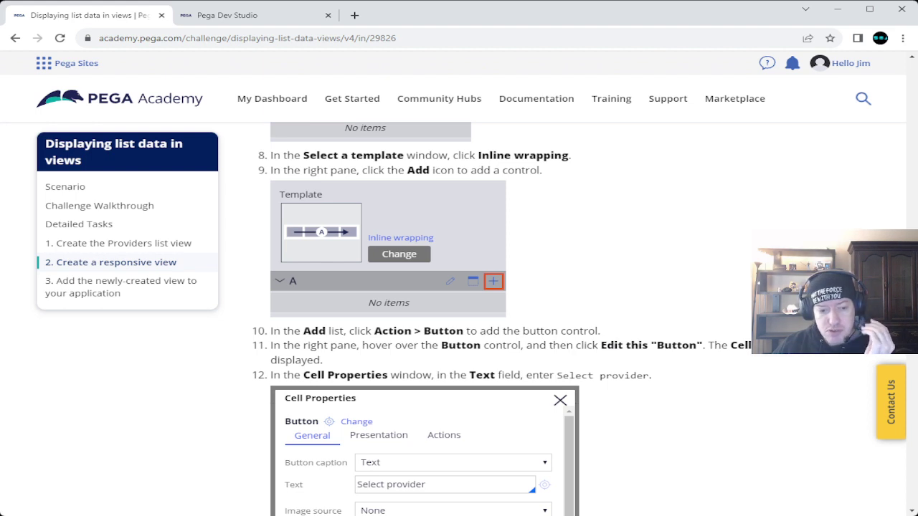
{"action": "left_click", "coordinate": [237, 15]}
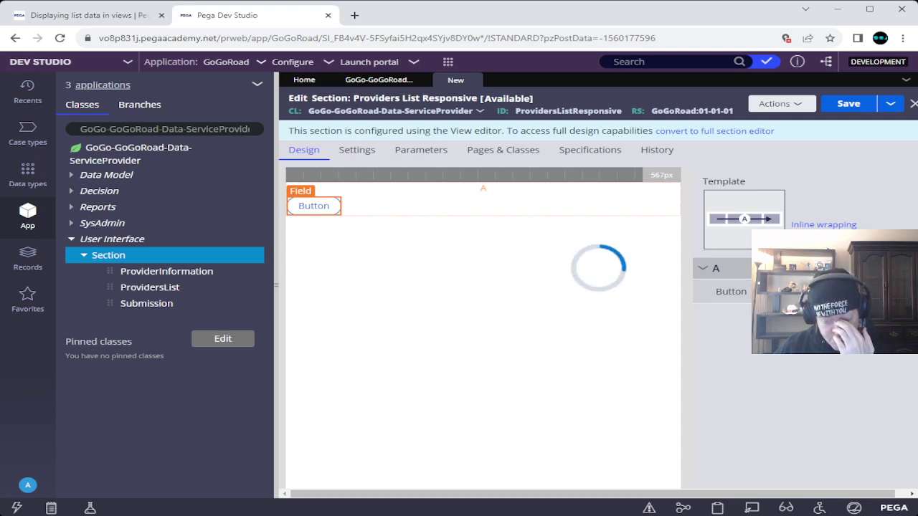
{"action": "key", "text": "ctrl+shift+Tab"}
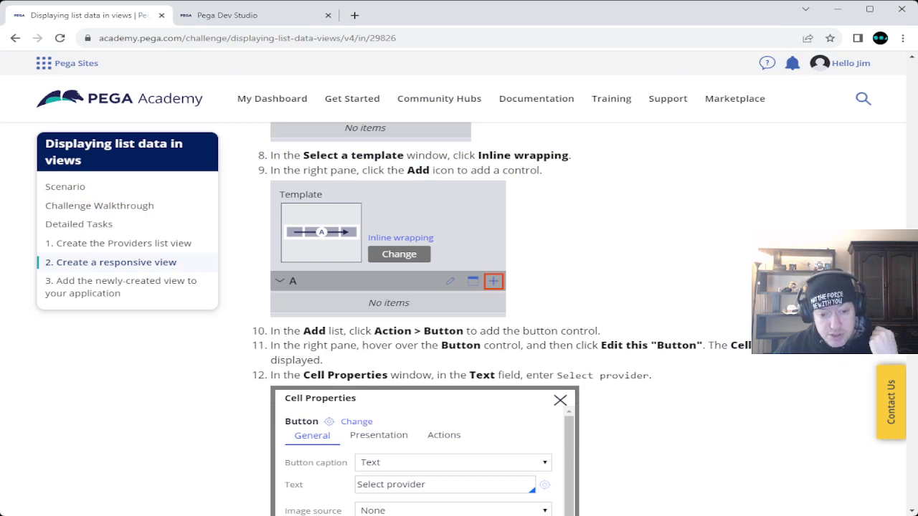
{"action": "left_click_drag", "start_coordinate": [557, 375], "coordinate": [650, 375]}
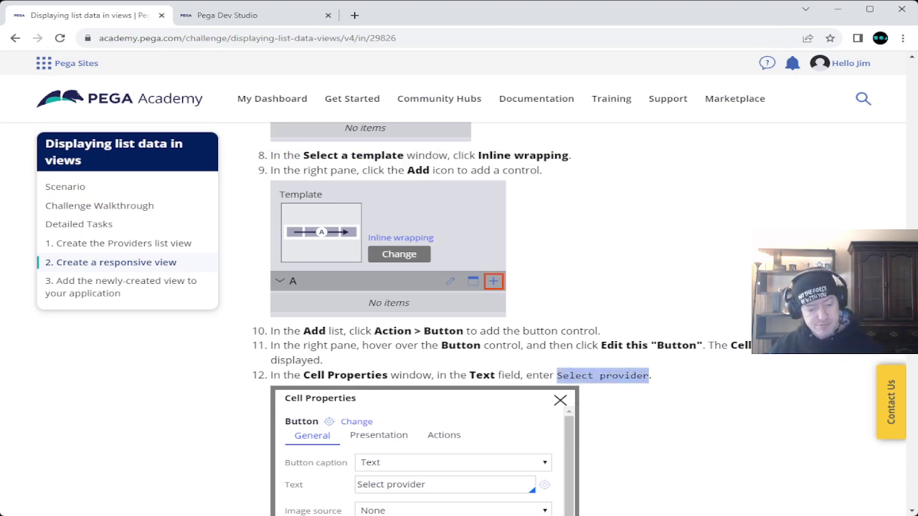
{"action": "left_click", "coordinate": [226, 16]}
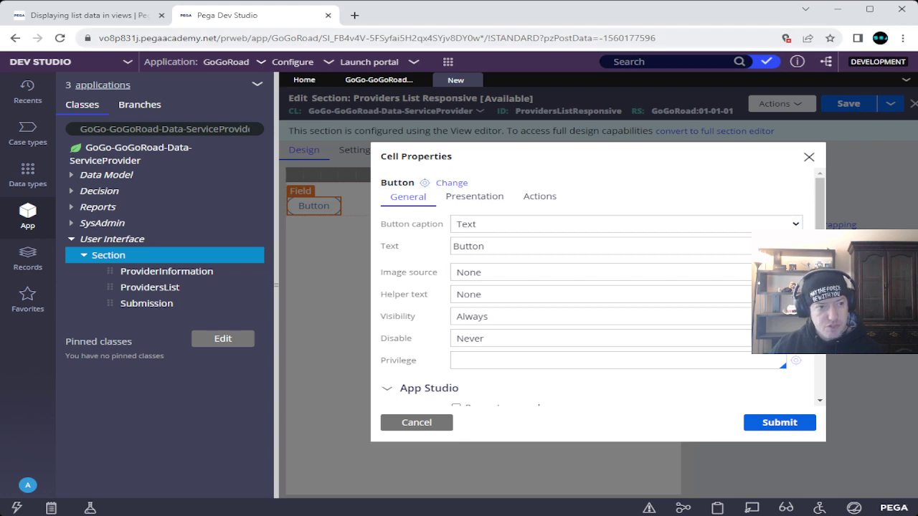
Step: Change the button caption to 'Select provider' and submit its properties
{"action": "left_click", "coordinate": [86, 16]}
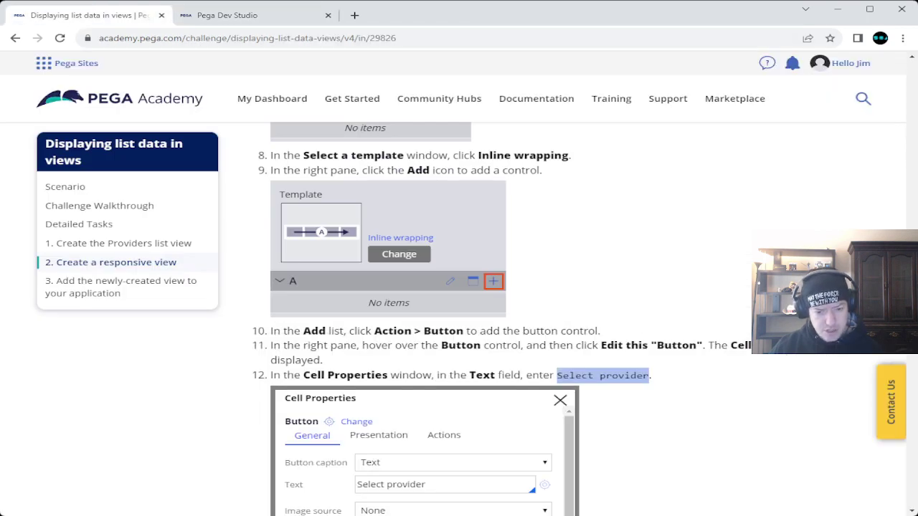
{"action": "left_click", "coordinate": [236, 15]}
{"action": "key", "text": "ctrl+a"}
{"action": "type", "text": "Select provider"}
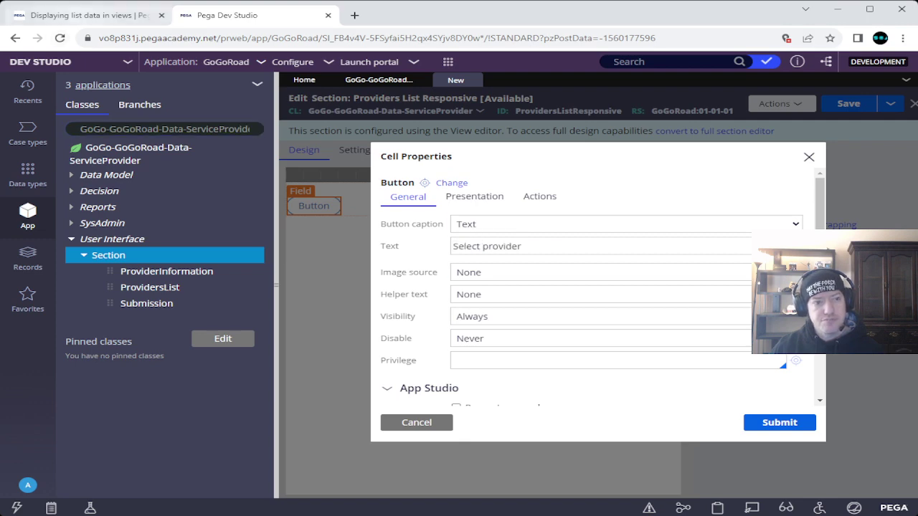
{"action": "left_click", "coordinate": [86, 15]}
{"action": "scroll", "coordinate": [459, 320], "scroll_direction": "down", "scroll_amount": 6}
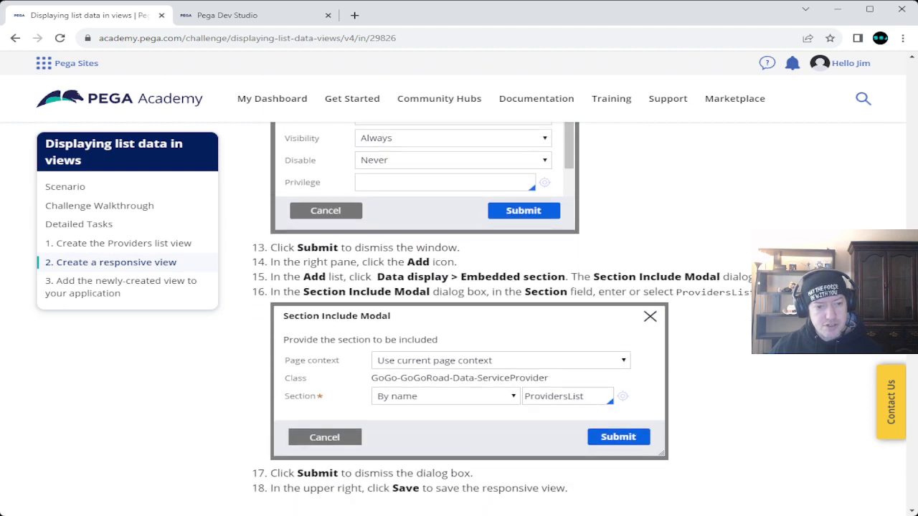
{"action": "scroll", "coordinate": [458, 319], "scroll_direction": "up", "scroll_amount": 2}
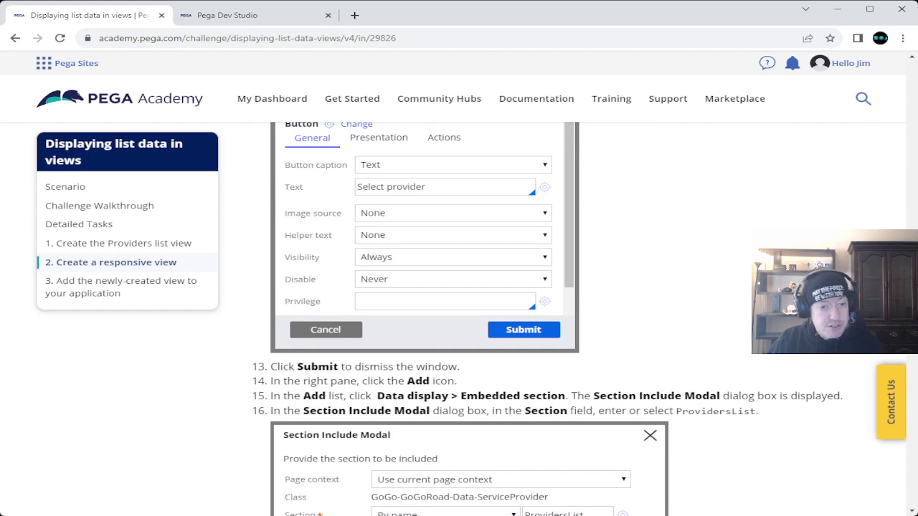
{"action": "left_click", "coordinate": [228, 15]}
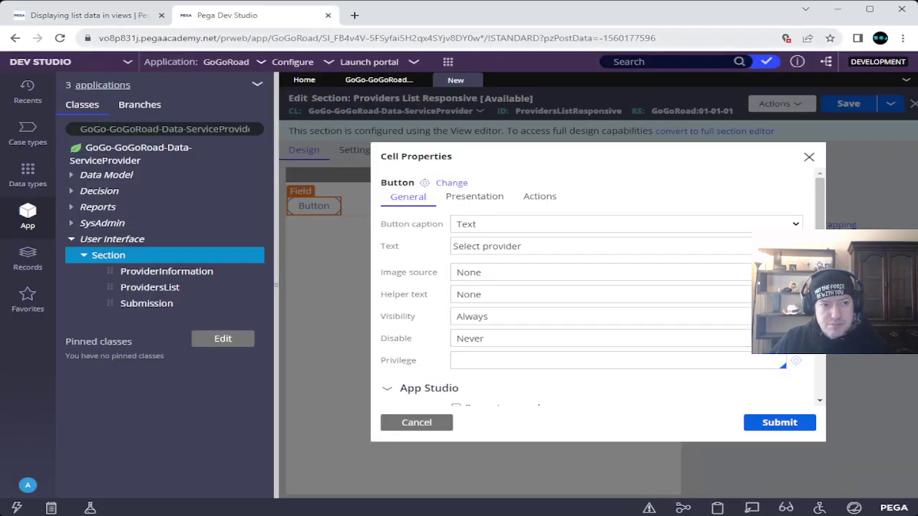
{"action": "left_click", "coordinate": [86, 15]}
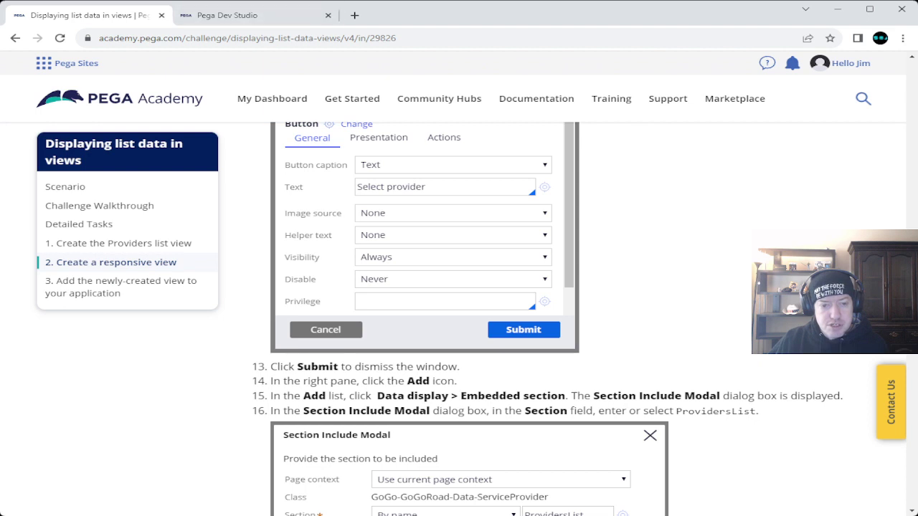
{"action": "left_click", "coordinate": [243, 15]}
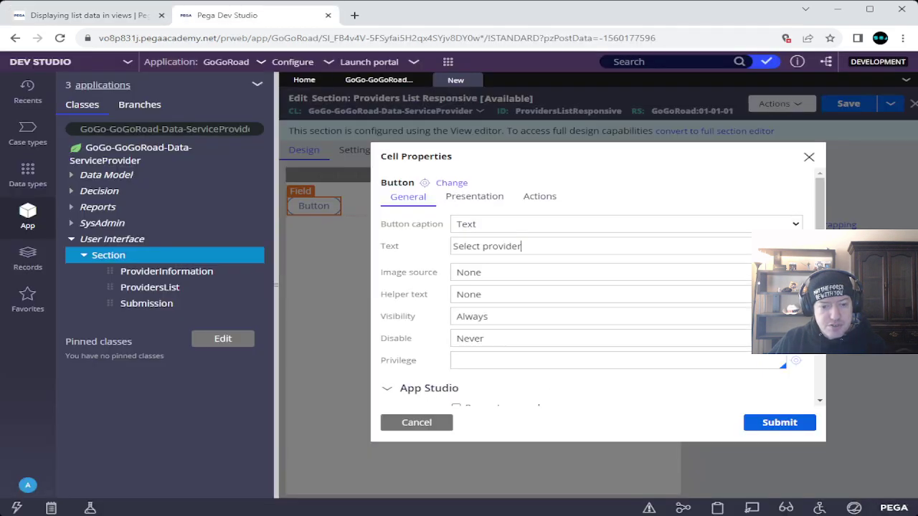
{"action": "left_click", "coordinate": [779, 422]}
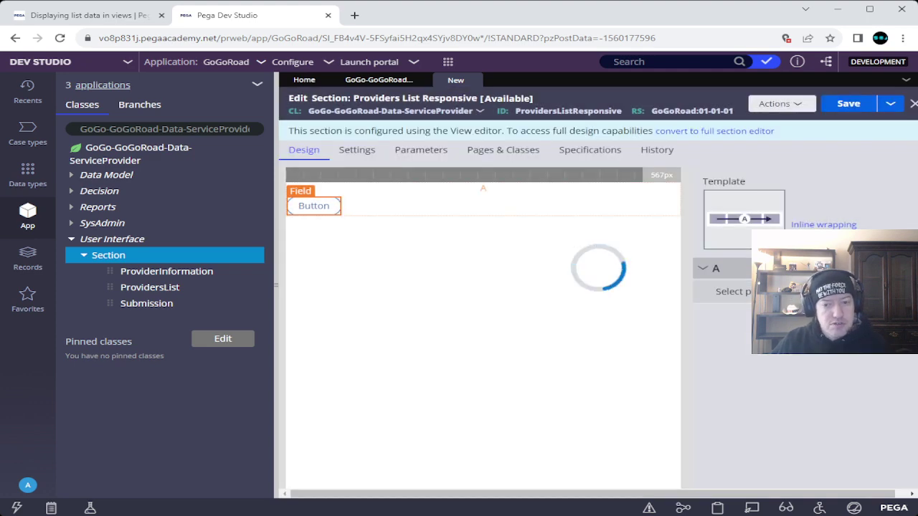
Step: Back in the section editor, bring up the list of controls to add
{"action": "left_click", "coordinate": [86, 15]}
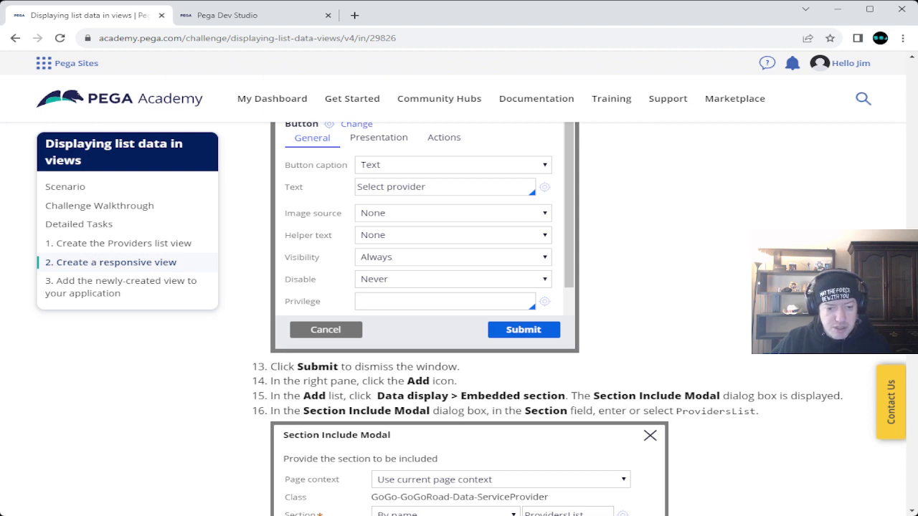
{"action": "left_click", "coordinate": [255, 15]}
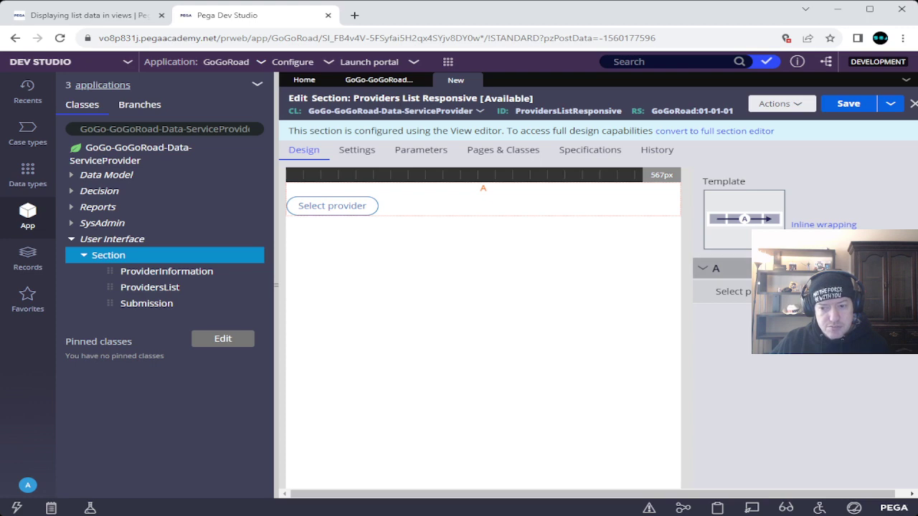
{"action": "left_click", "coordinate": [743, 287]}
Step: Choose Embedded section from the Data display controls to add beside the button
{"action": "key", "text": "ctrl+Tab"}
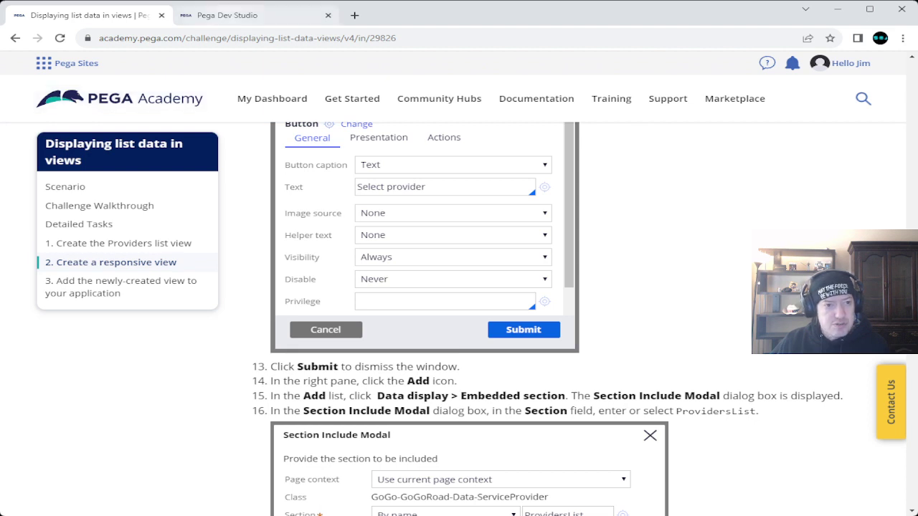
{"action": "key", "text": "ctrl+Tab"}
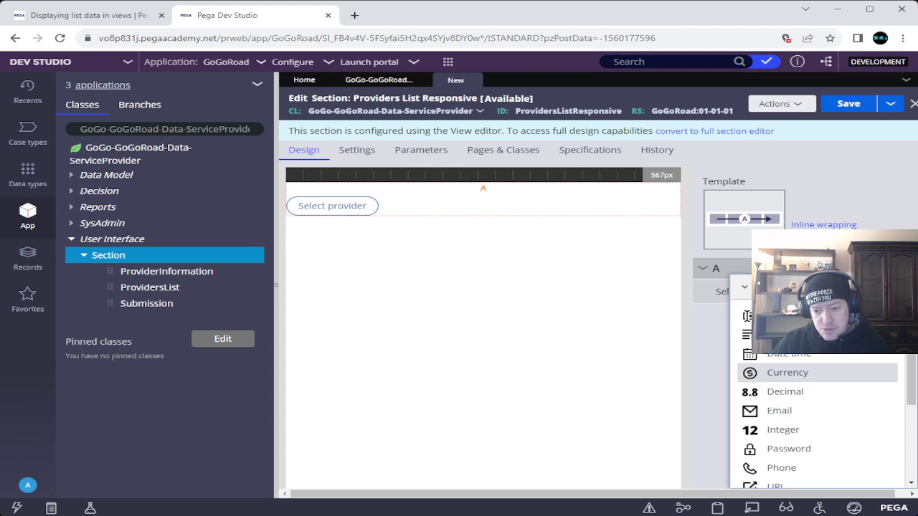
{"action": "scroll", "coordinate": [817, 402], "scroll_direction": "down", "scroll_amount": 3}
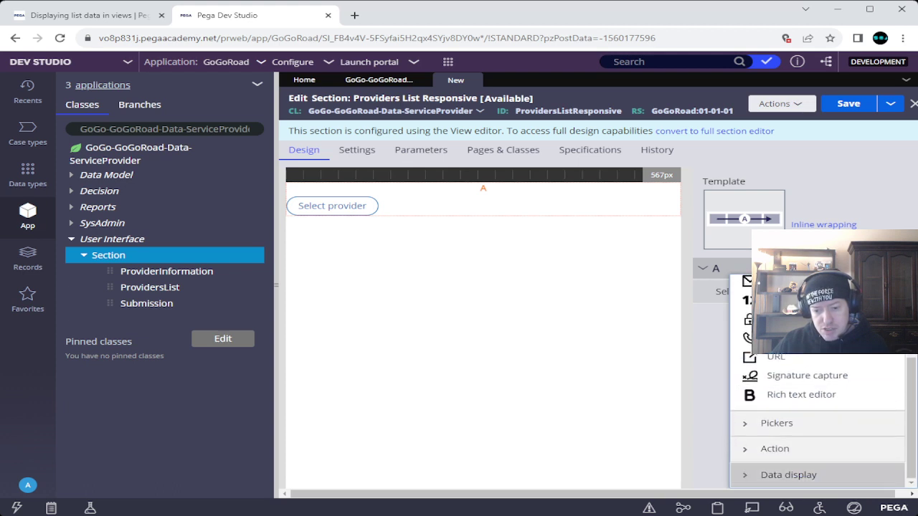
{"action": "left_click", "coordinate": [789, 474]}
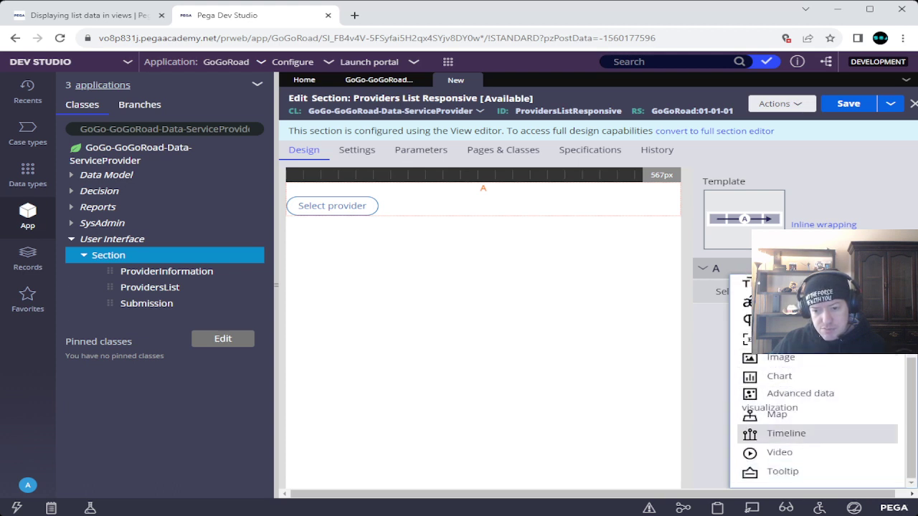
{"action": "scroll", "coordinate": [817, 471], "scroll_direction": "up", "scroll_amount": 1}
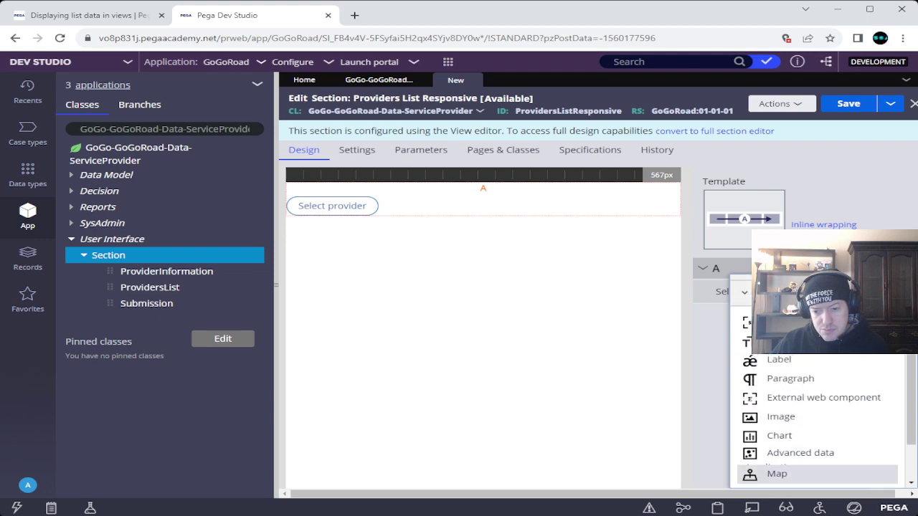
{"action": "left_click", "coordinate": [796, 322]}
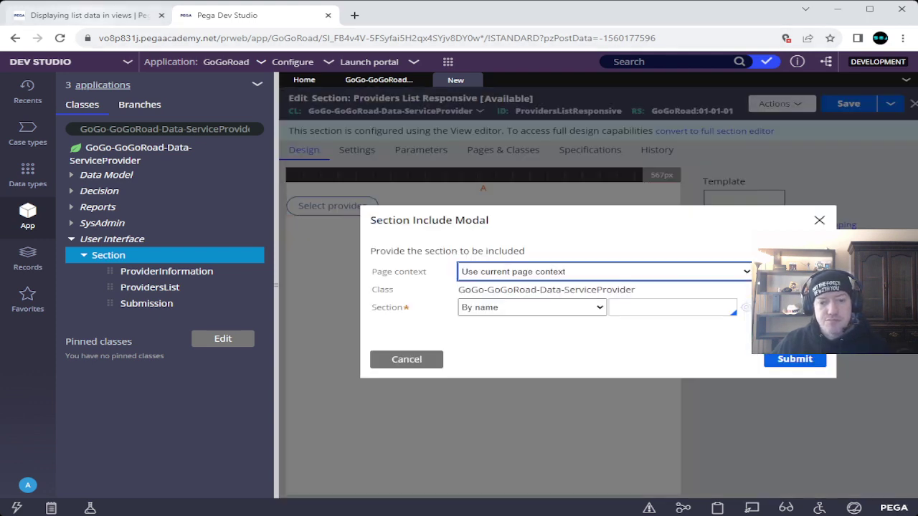
Step: Select ProvidersList as the section name in the Section Include dialog and submit
{"action": "key", "text": "ctrl+1"}
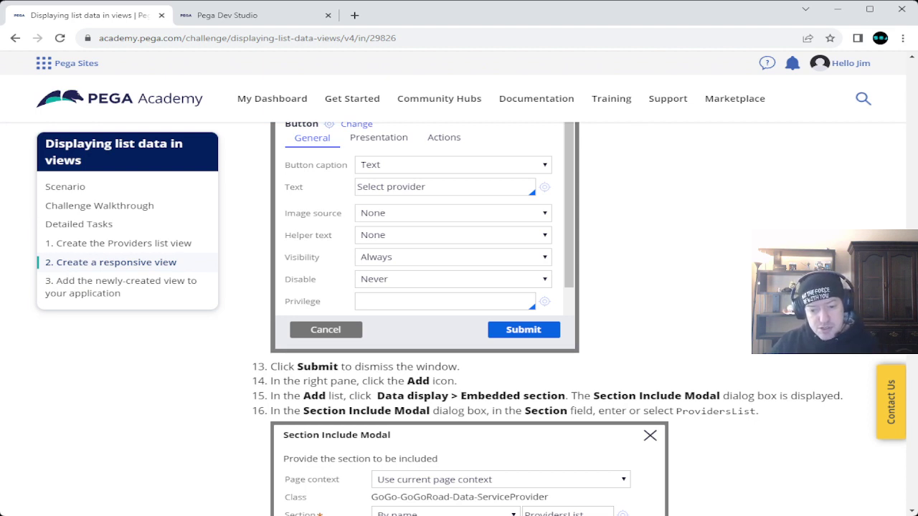
{"action": "left_click_drag", "start_coordinate": [675, 411], "coordinate": [755, 410]}
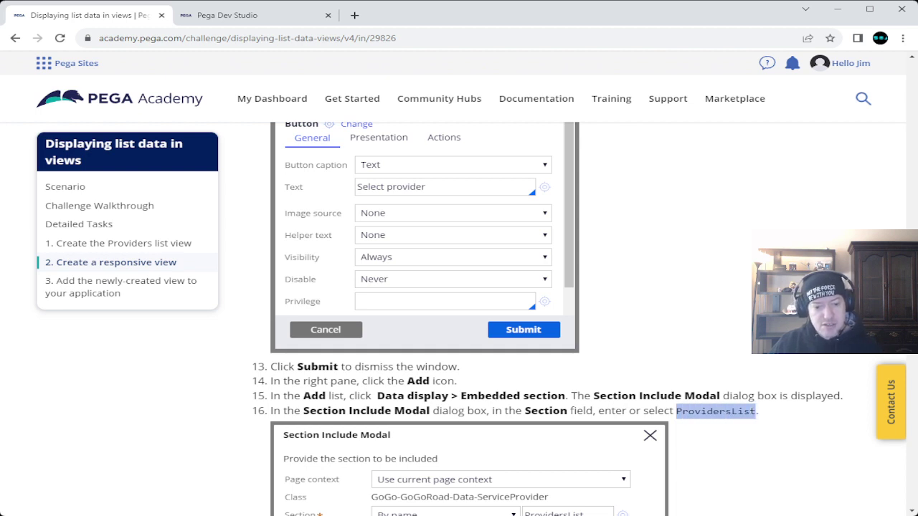
{"action": "key", "text": "ctrl+Tab"}
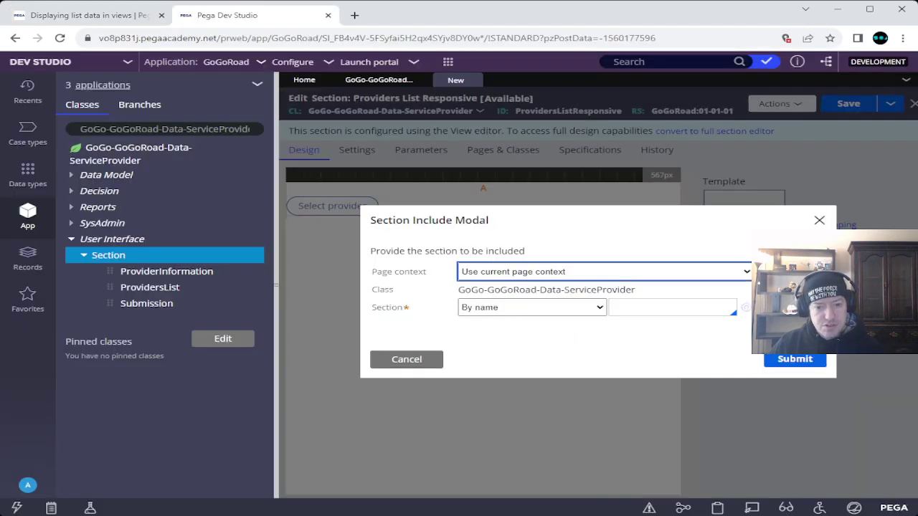
{"action": "key", "text": "Tab"}
{"action": "key", "text": "Tab"}
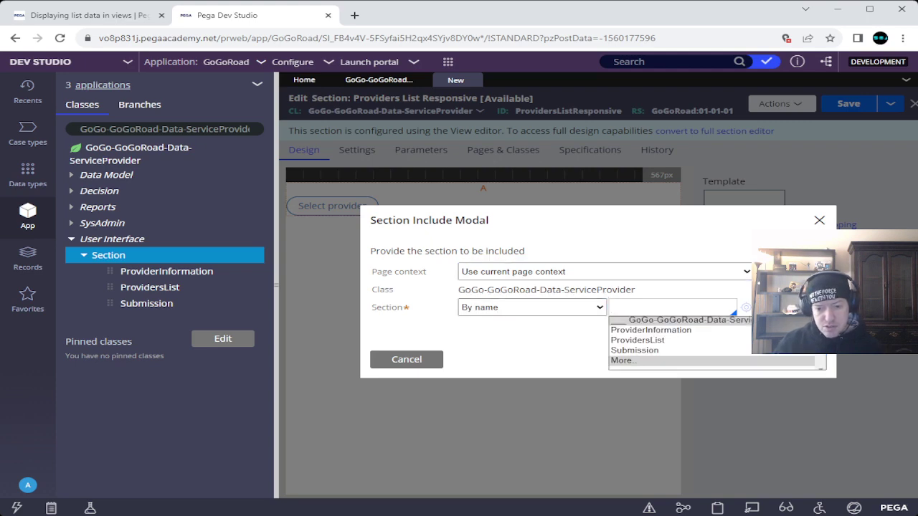
{"action": "key", "text": "Down"}
{"action": "key", "text": "Down"}
{"action": "key", "text": "Return"}
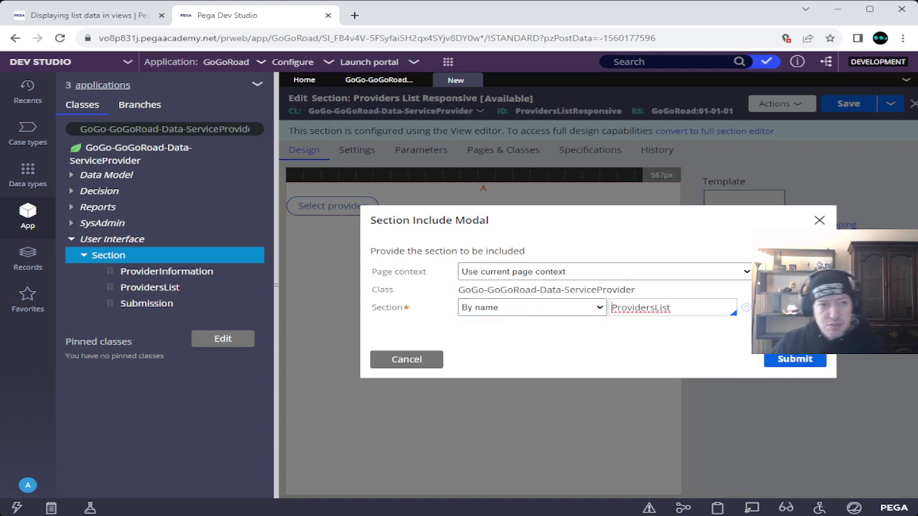
{"action": "key", "text": "ctrl+shift+Tab"}
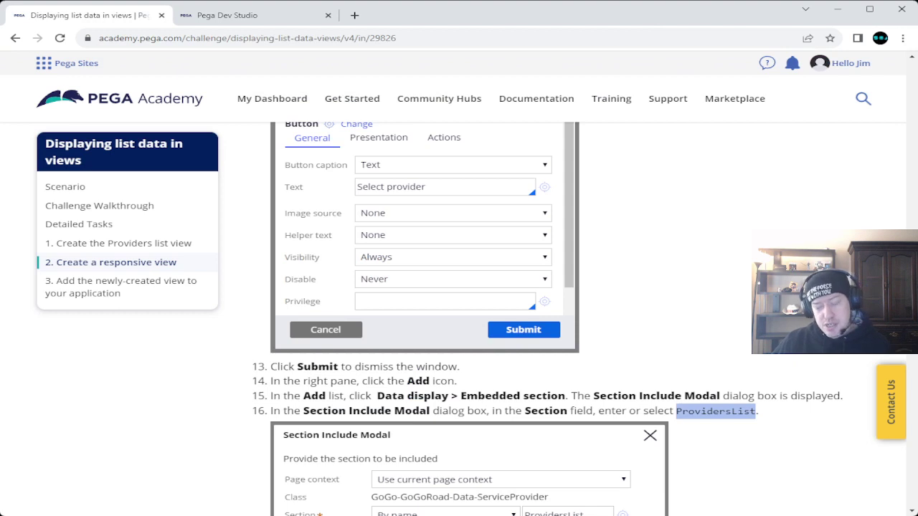
{"action": "scroll", "coordinate": [545, 319], "scroll_direction": "down", "scroll_amount": 2}
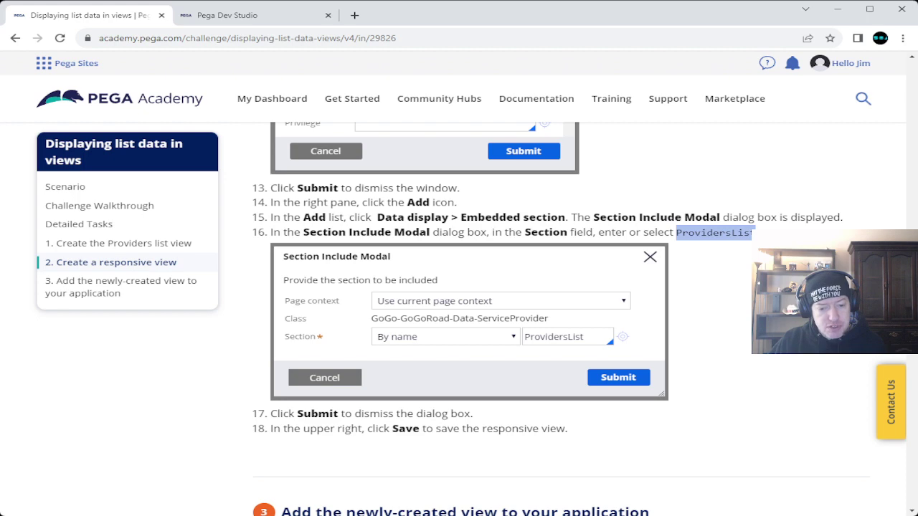
{"action": "left_click", "coordinate": [230, 15]}
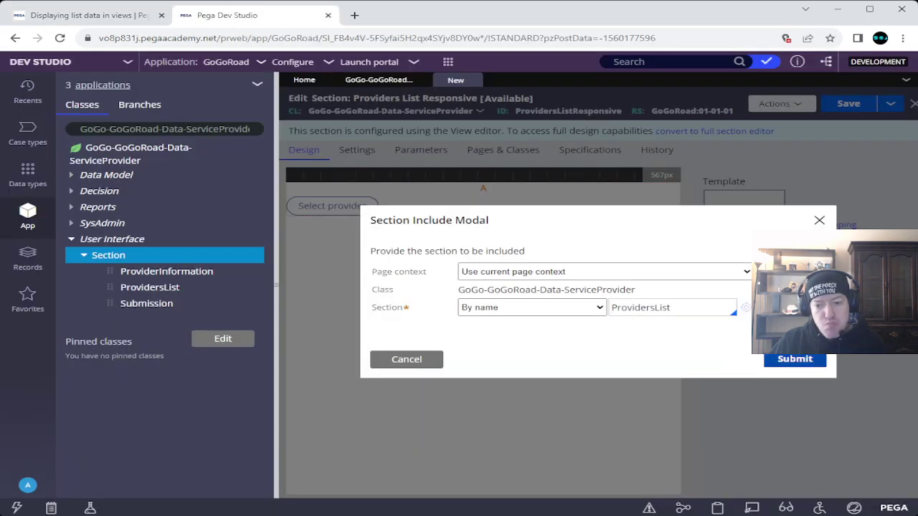
{"action": "left_click", "coordinate": [771, 360]}
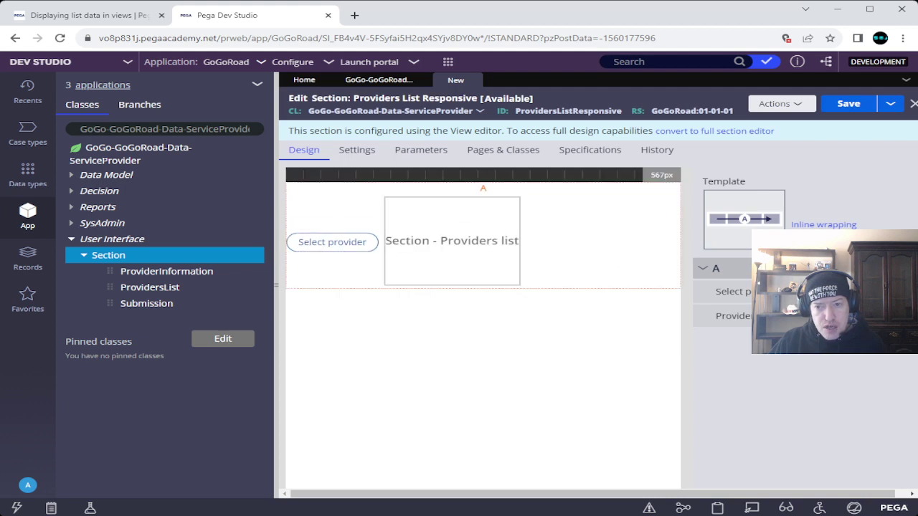
{"action": "key", "text": "ctrl+s"}
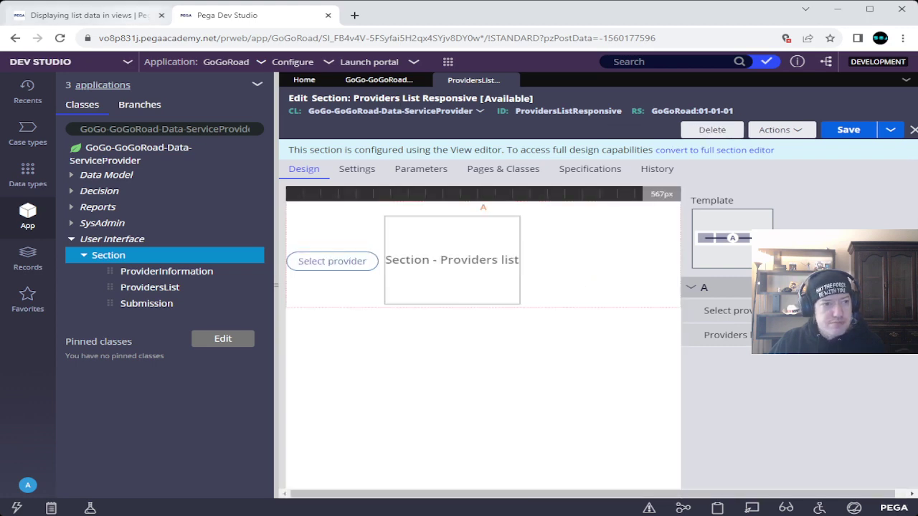
{"action": "key", "text": "ctrl+shift+Tab"}
{"action": "scroll", "coordinate": [561, 319], "scroll_direction": "down", "scroll_amount": 5}
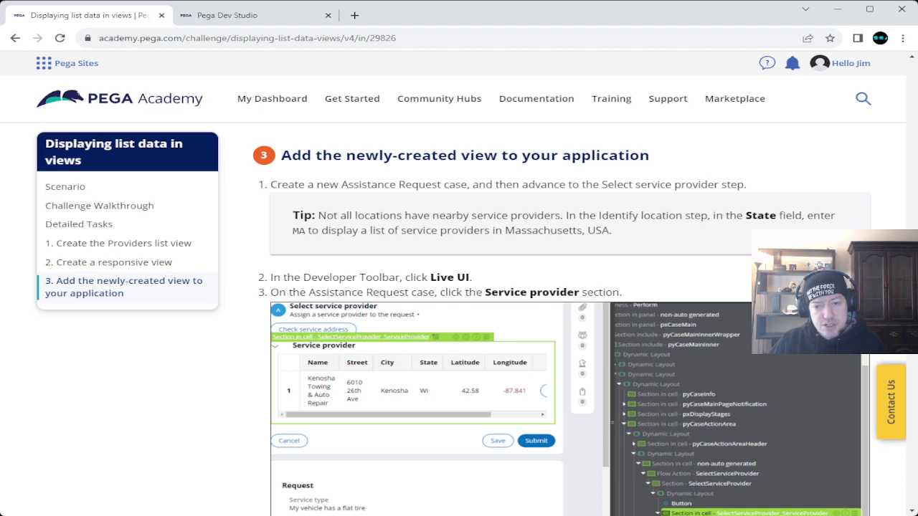
{"action": "double_click", "coordinate": [299, 230]}
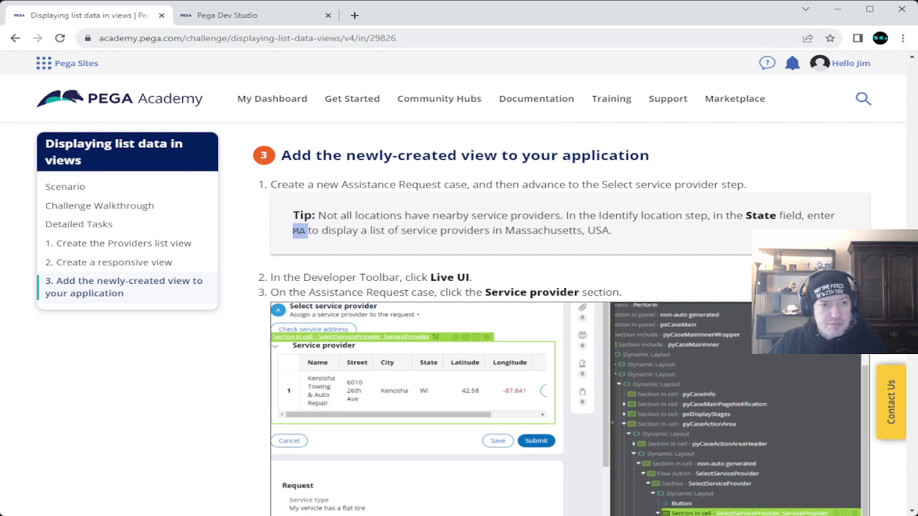
{"action": "left_click", "coordinate": [227, 15]}
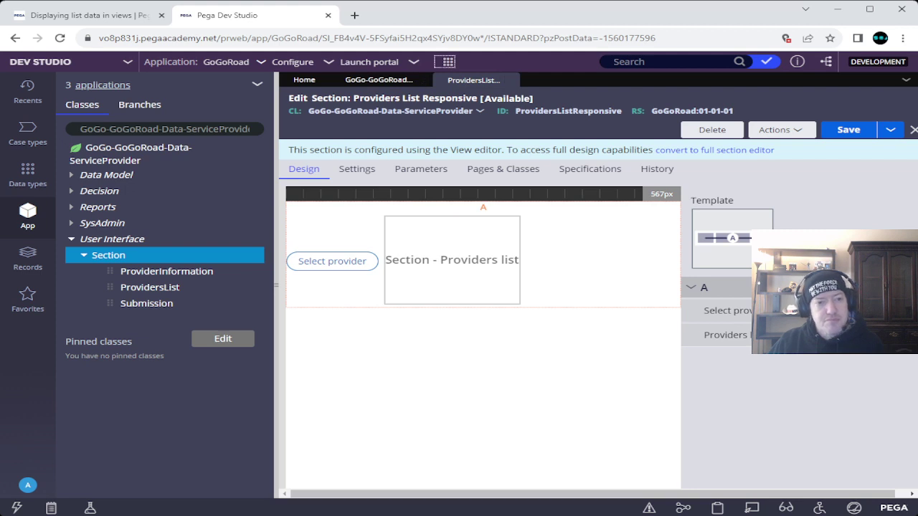
Step: Start a new Assistance Request case from the New menu, opening case A-1
{"action": "left_click", "coordinate": [445, 61]}
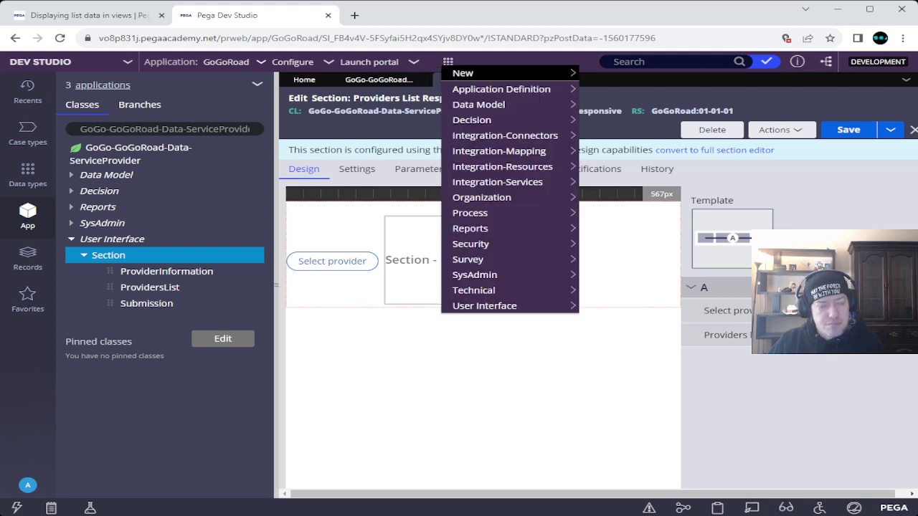
{"action": "mouse_move", "coordinate": [502, 73]}
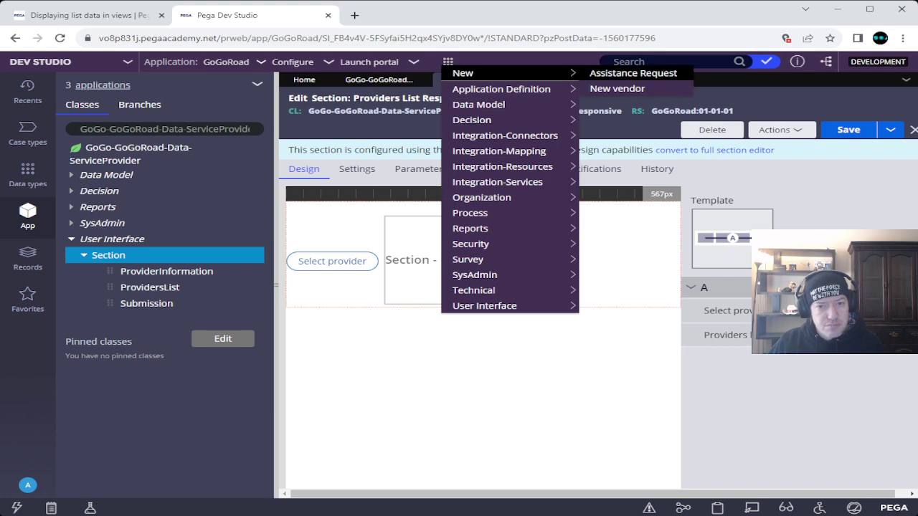
{"action": "left_click", "coordinate": [633, 73]}
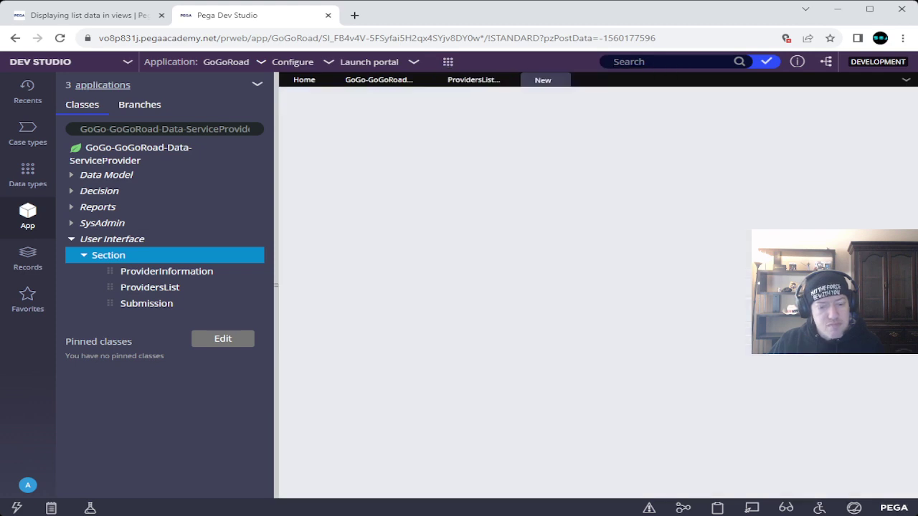
{"action": "key", "text": "ctrl+Tab"}
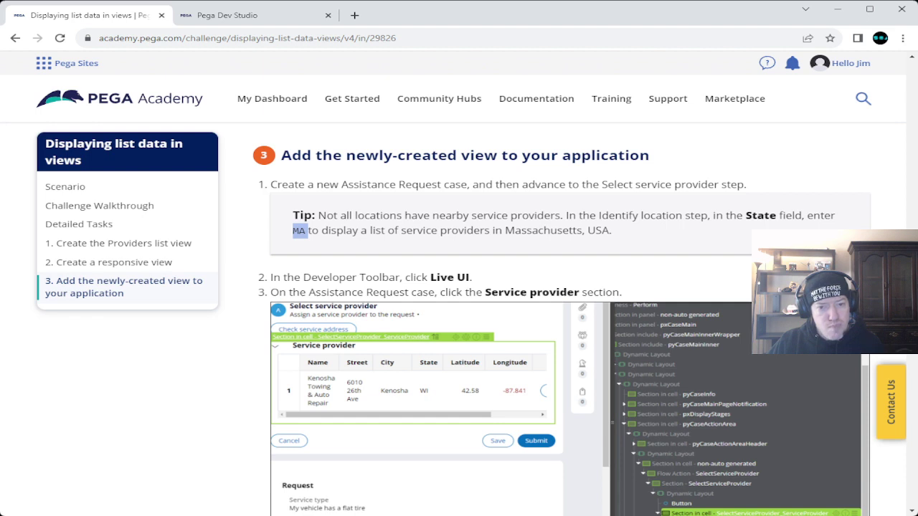
{"action": "key", "text": "ctrl+Tab"}
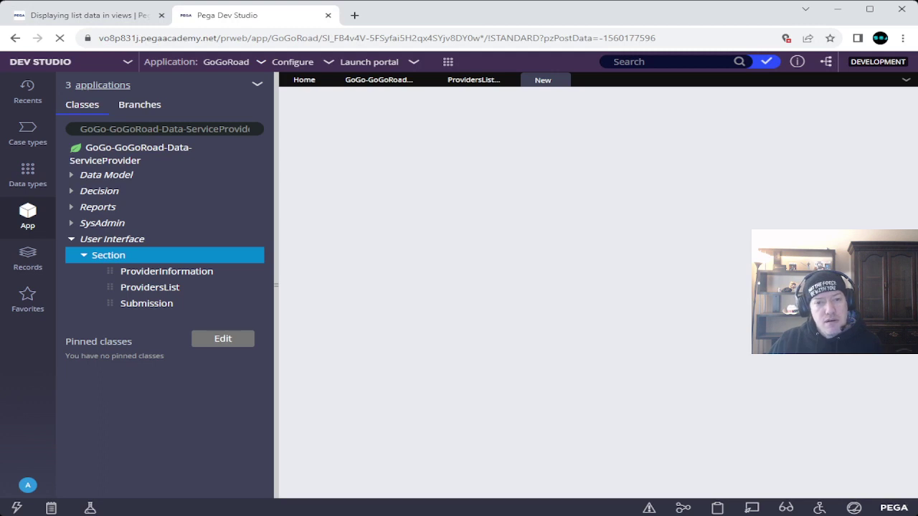
{"action": "key", "text": "ctrl+Tab"}
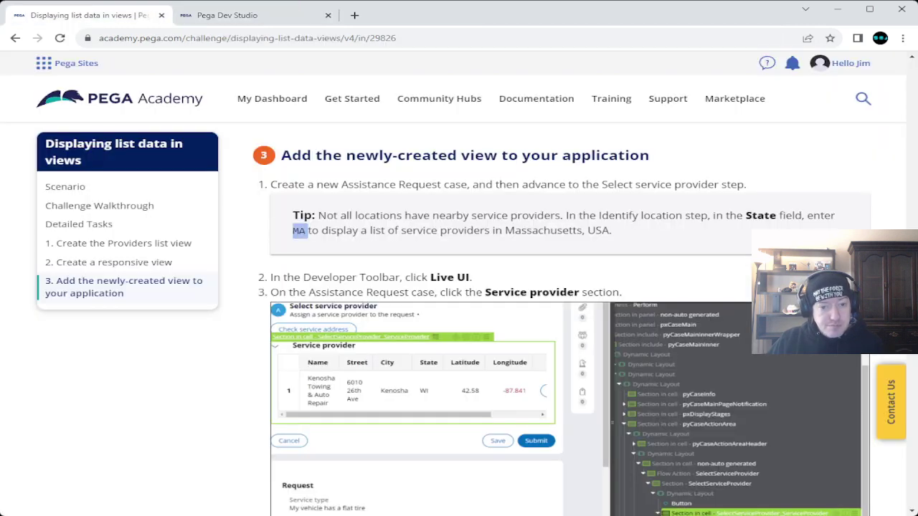
{"action": "left_click_drag", "start_coordinate": [270, 184], "coordinate": [472, 184]}
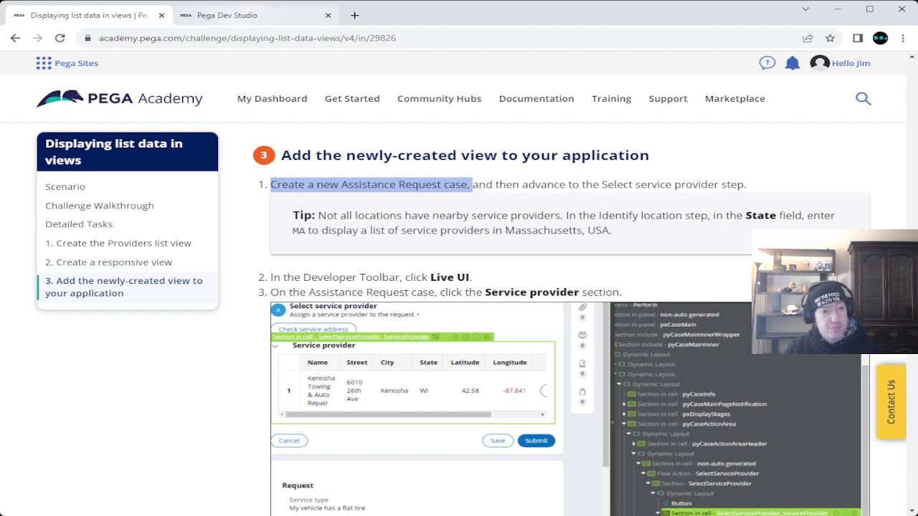
{"action": "left_click", "coordinate": [227, 16]}
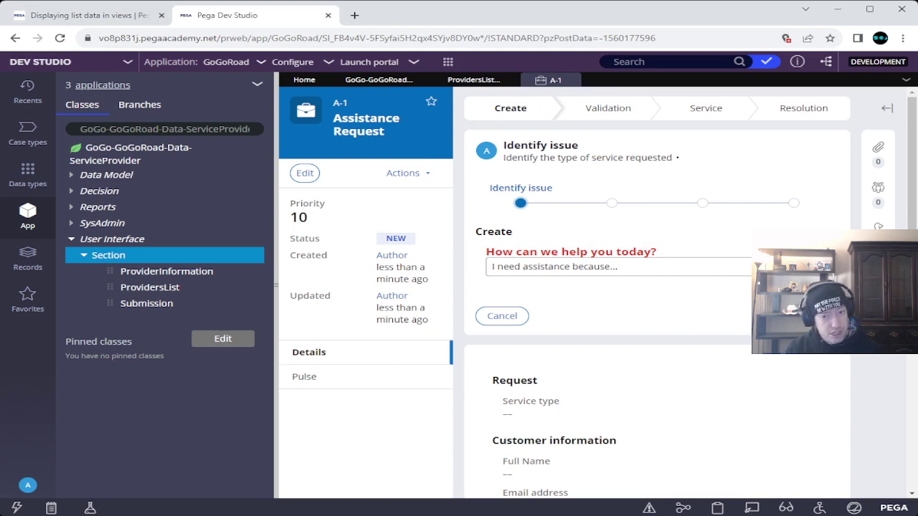
Step: Report a flat tire, pick a customer account ID, and set the service state to MA
{"action": "left_click", "coordinate": [618, 266]}
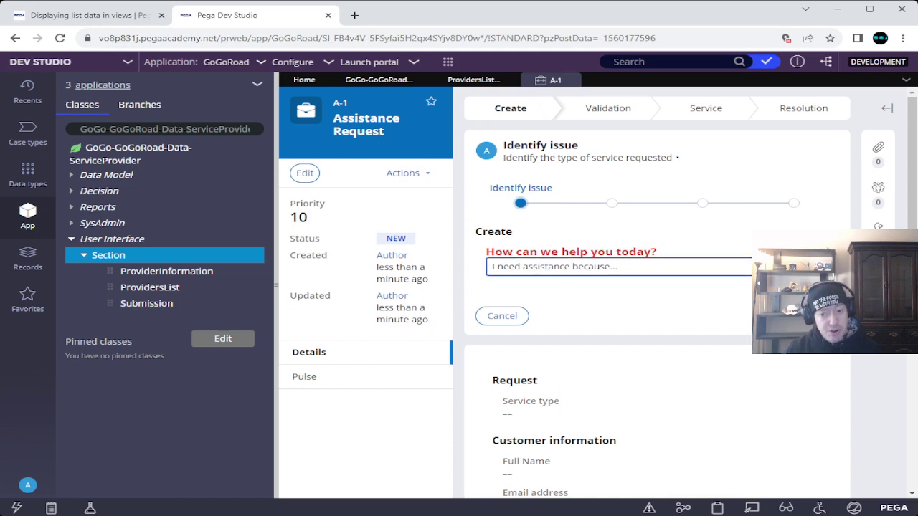
{"action": "key", "text": "Down"}
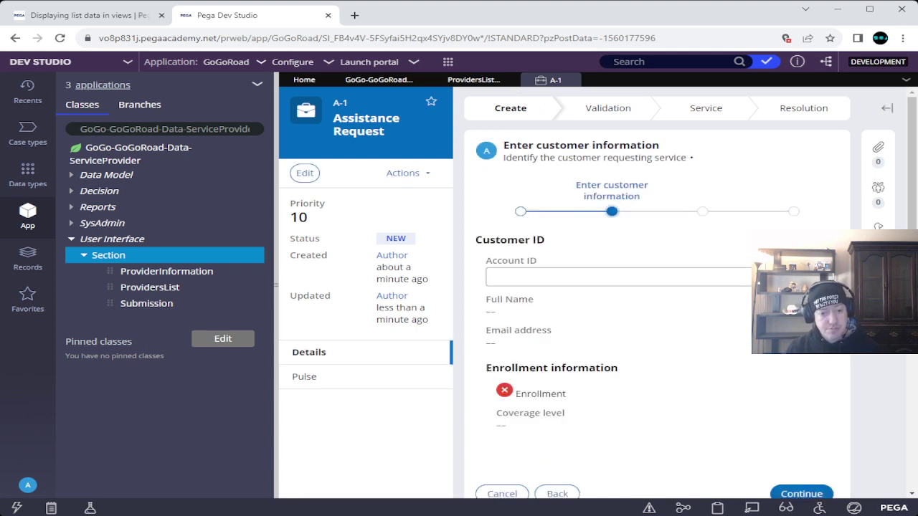
{"action": "left_click", "coordinate": [618, 276]}
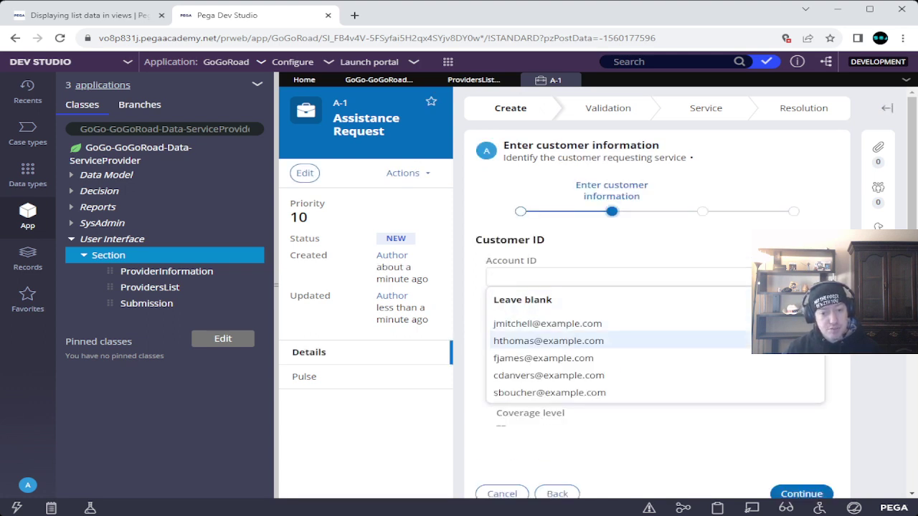
{"action": "key", "text": "Return"}
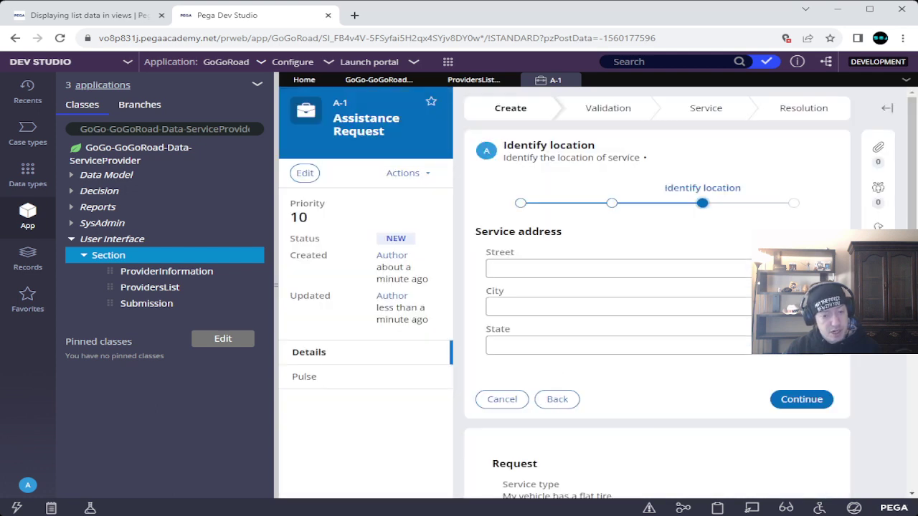
{"action": "left_click", "coordinate": [619, 346]}
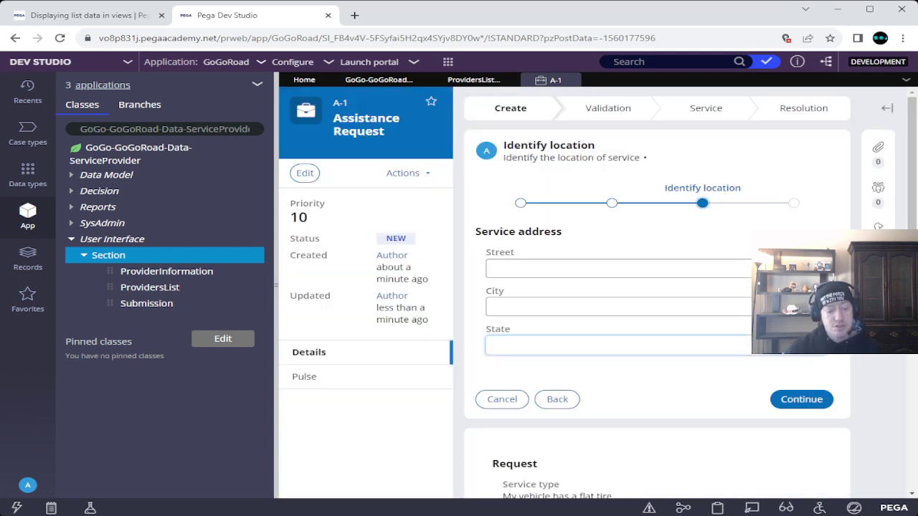
{"action": "type", "text": "ProvidersList"}
{"action": "key", "text": "BackSpace"}
{"action": "key", "text": "BackSpace"}
{"action": "key", "text": "BackSpace"}
{"action": "key", "text": "BackSpace"}
{"action": "key", "text": "BackSpace"}
{"action": "key", "text": "BackSpace"}
{"action": "key", "text": "BackSpace"}
{"action": "key", "text": "BackSpace"}
{"action": "key", "text": "BackSpace"}
{"action": "key", "text": "BackSpace"}
{"action": "key", "text": "BackSpace"}
{"action": "key", "text": "BackSpace"}
{"action": "key", "text": "BackSpace"}
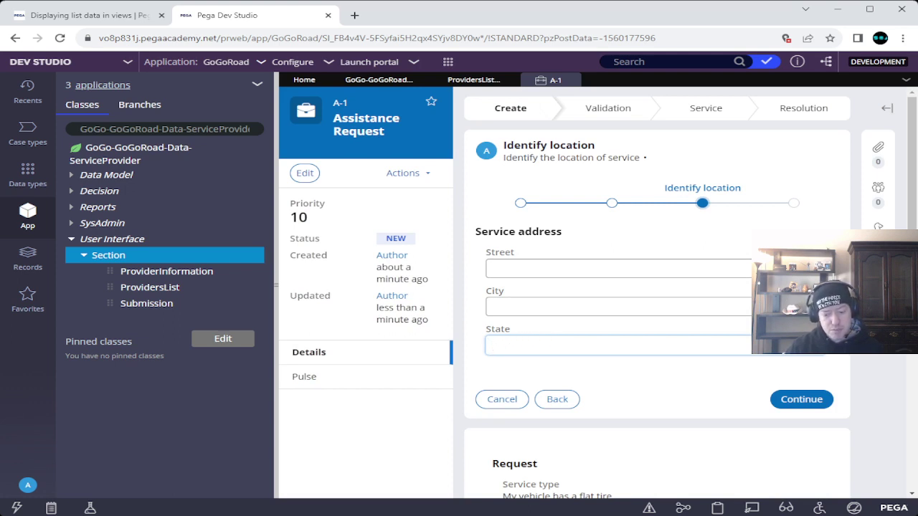
{"action": "type", "text": "MA"}
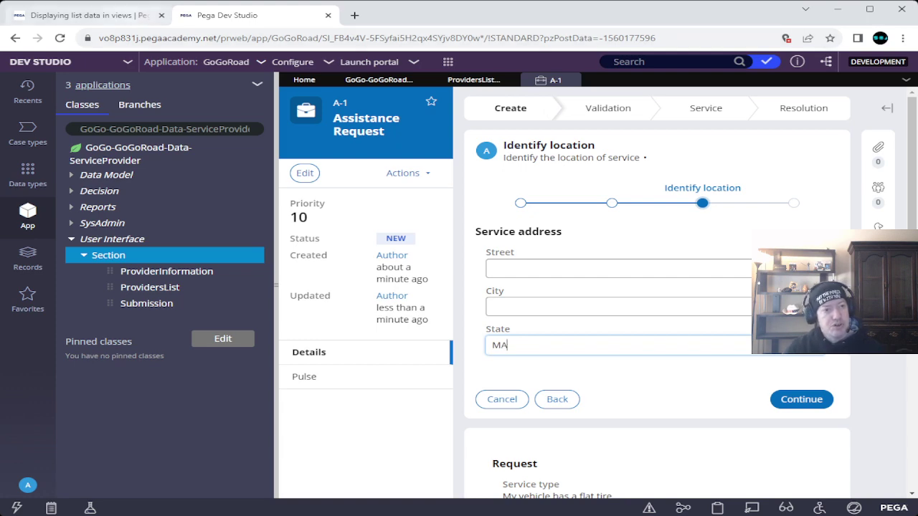
{"action": "key", "text": "ctrl+Tab"}
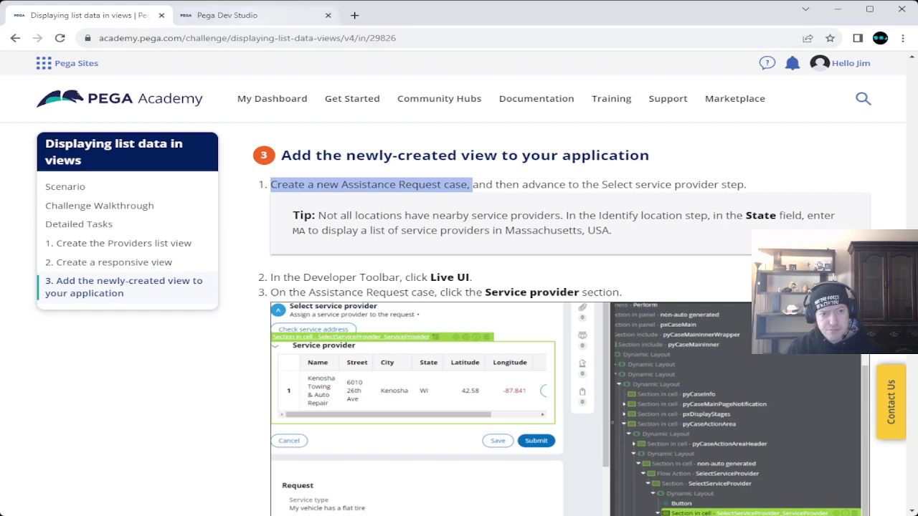
{"action": "key", "text": "ctrl+Tab"}
{"action": "key", "text": "Return"}
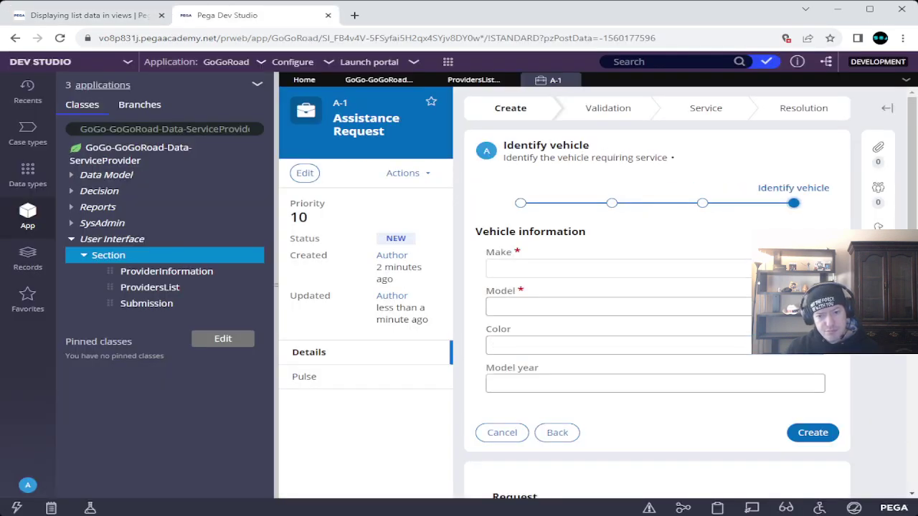
Step: Choose Subaru as the vehicle make with model 'foo' and create the request
{"action": "left_click", "coordinate": [574, 268]}
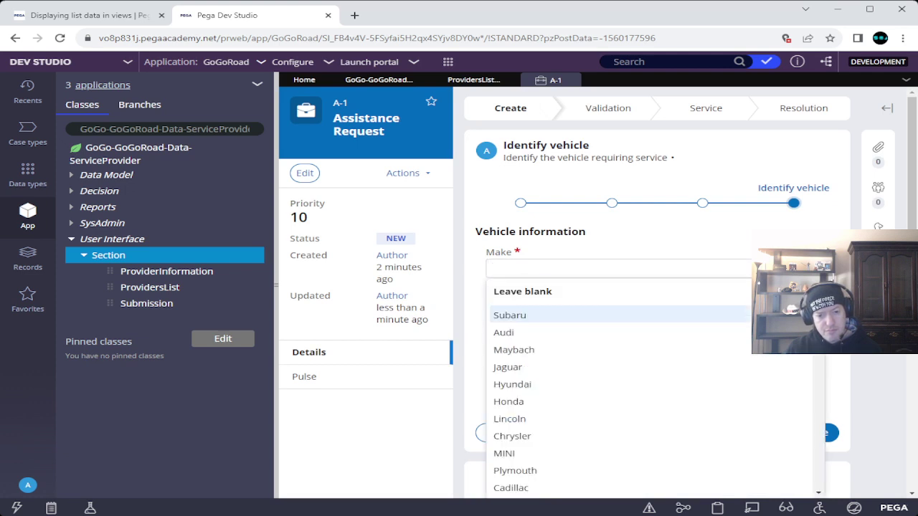
{"action": "key", "text": "Tab"}
{"action": "type", "text": "foo"}
{"action": "key", "text": "Return"}
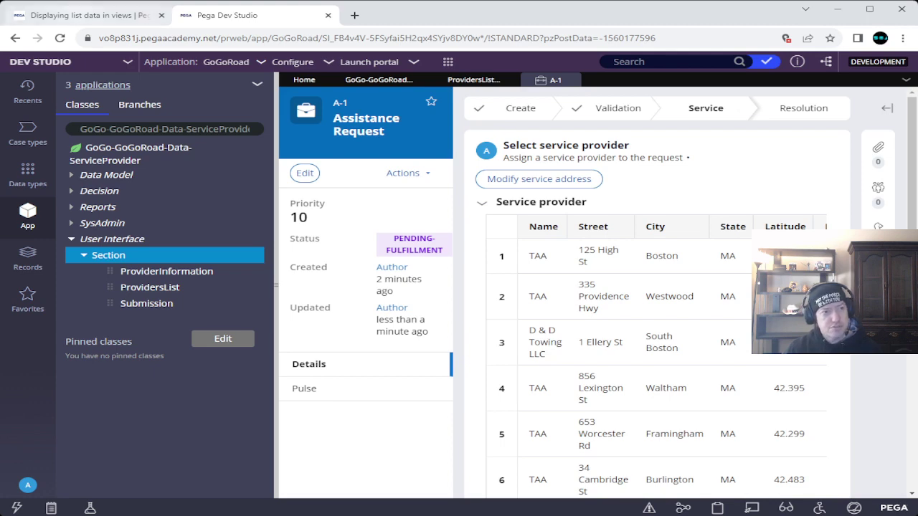
Step: Review step 3's Live UI instructions for the Service provider section in Pega Academy
{"action": "left_click", "coordinate": [88, 15]}
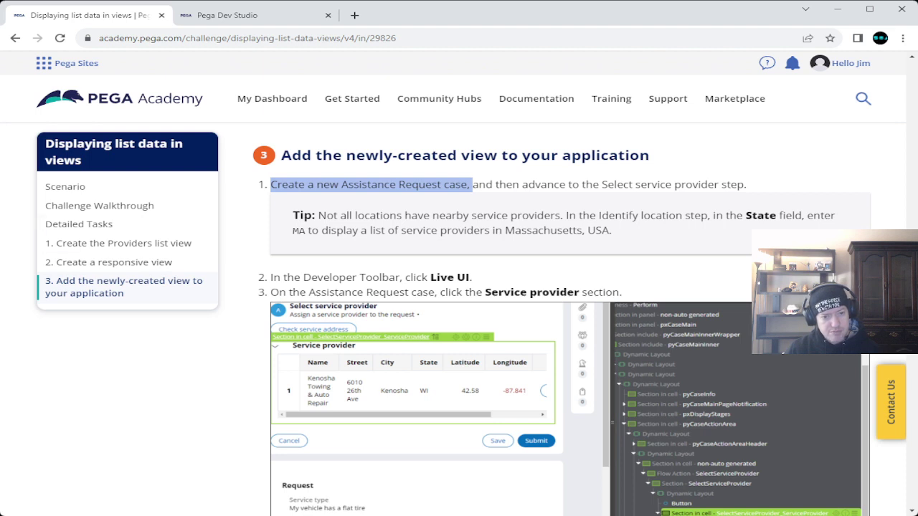
{"action": "scroll", "coordinate": [570, 319], "scroll_direction": "down", "scroll_amount": 2}
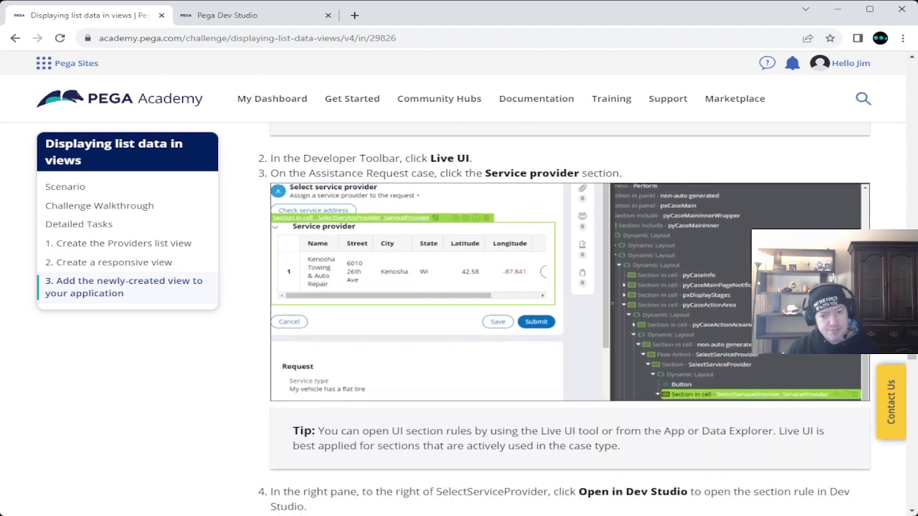
{"action": "scroll", "coordinate": [570, 320], "scroll_direction": "up", "scroll_amount": 1}
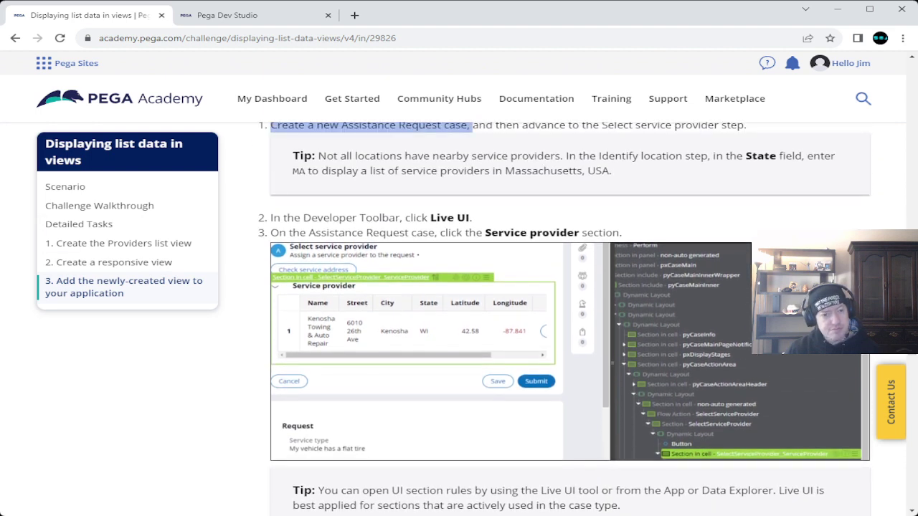
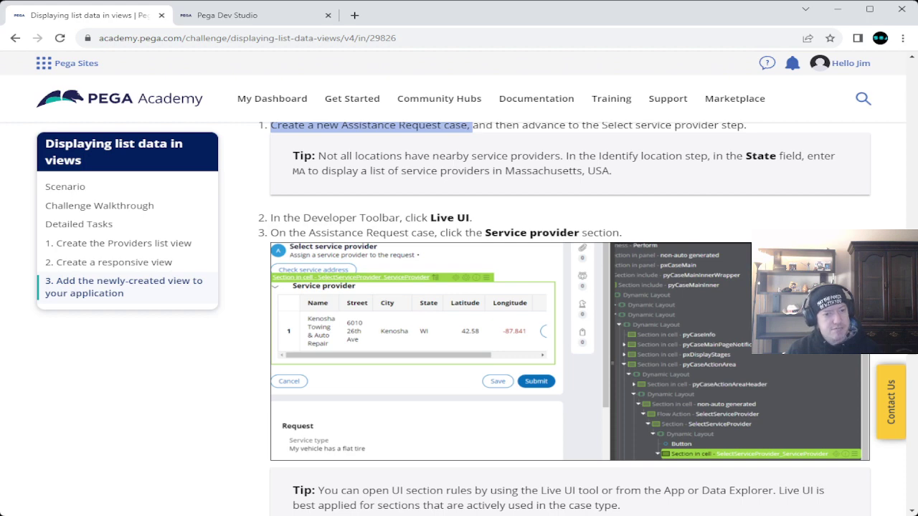
Step: Switch to the Pega Dev Studio tab showing case A-1's service provider list
{"action": "left_click", "coordinate": [240, 15]}
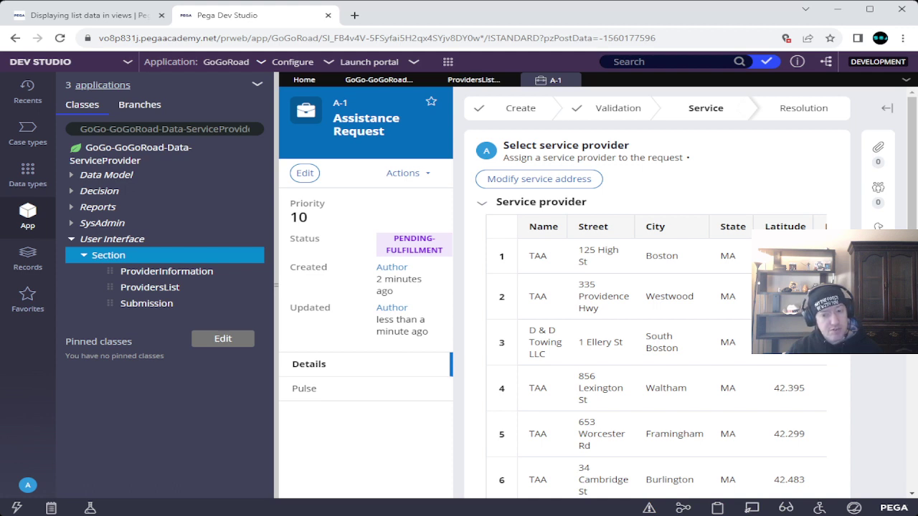
Step: Turn on Live UI from the Developer Toolbar, then return to the Academy challenge page
{"action": "left_click", "coordinate": [752, 507]}
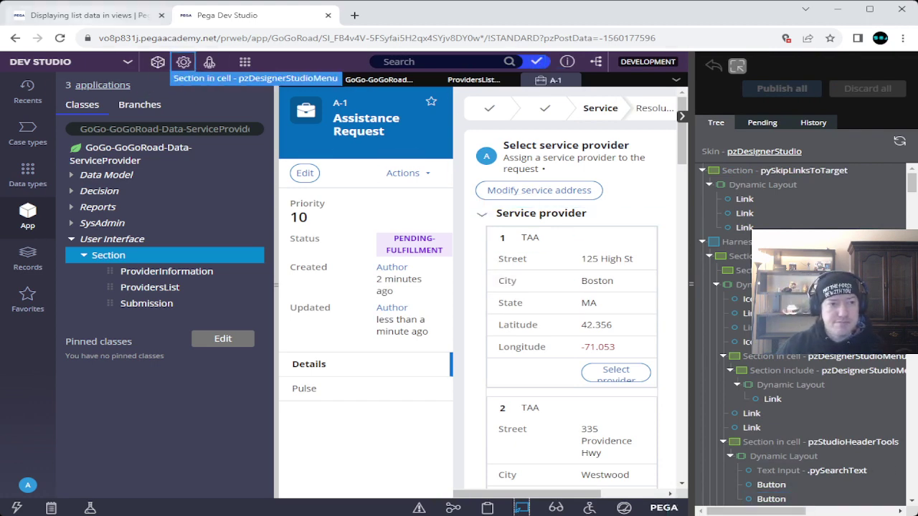
{"action": "left_click", "coordinate": [86, 15]}
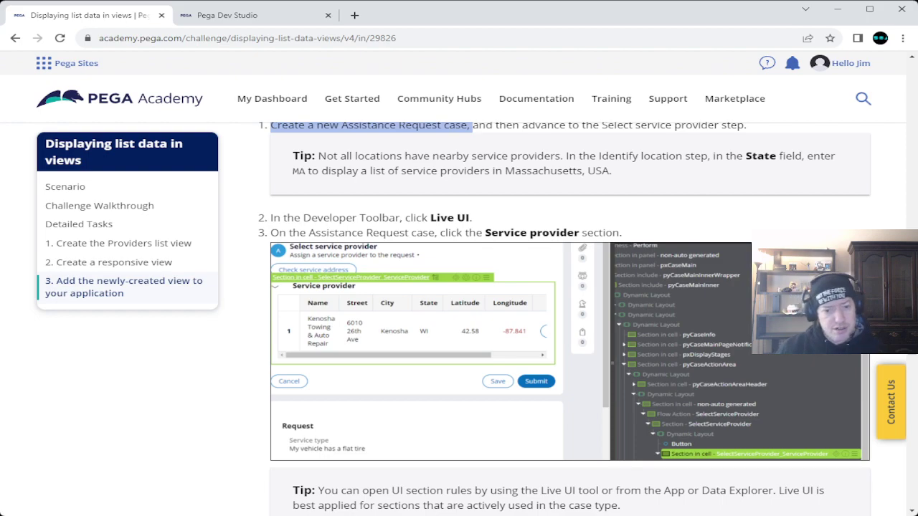
Step: Open the Suggest an Edit form from the Academy page footer
{"action": "scroll", "coordinate": [570, 322], "scroll_direction": "down", "scroll_amount": 7}
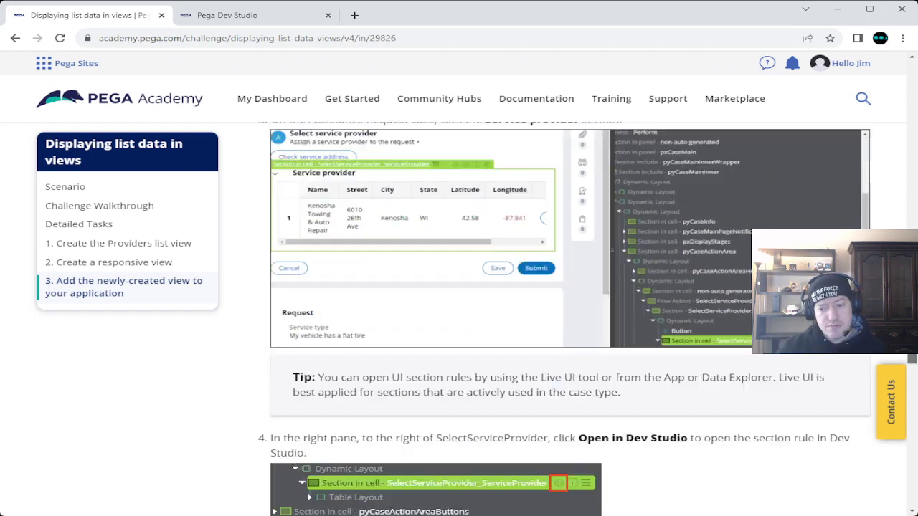
{"action": "scroll", "coordinate": [570, 323], "scroll_direction": "down", "scroll_amount": 9}
{"action": "scroll", "coordinate": [570, 323], "scroll_direction": "up", "scroll_amount": 13}
{"action": "scroll", "coordinate": [570, 323], "scroll_direction": "up", "scroll_amount": 4}
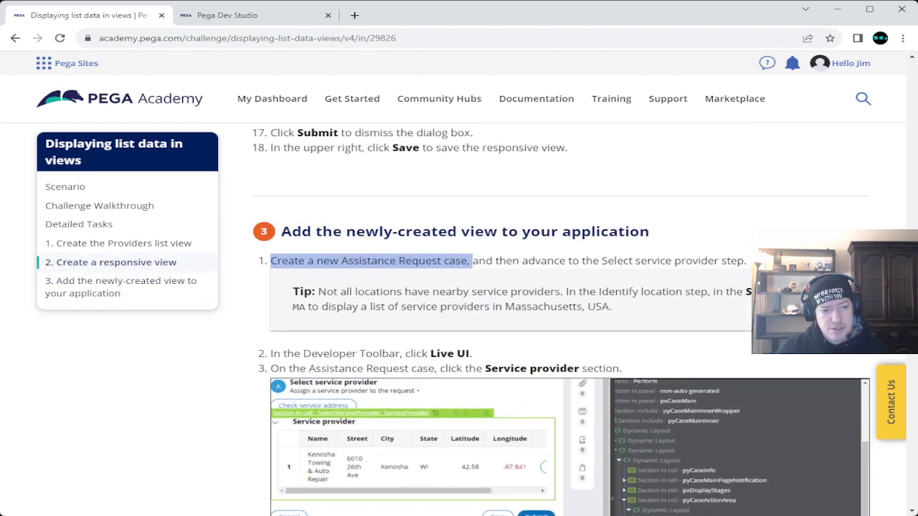
{"action": "scroll", "coordinate": [570, 322], "scroll_direction": "down", "scroll_amount": 20}
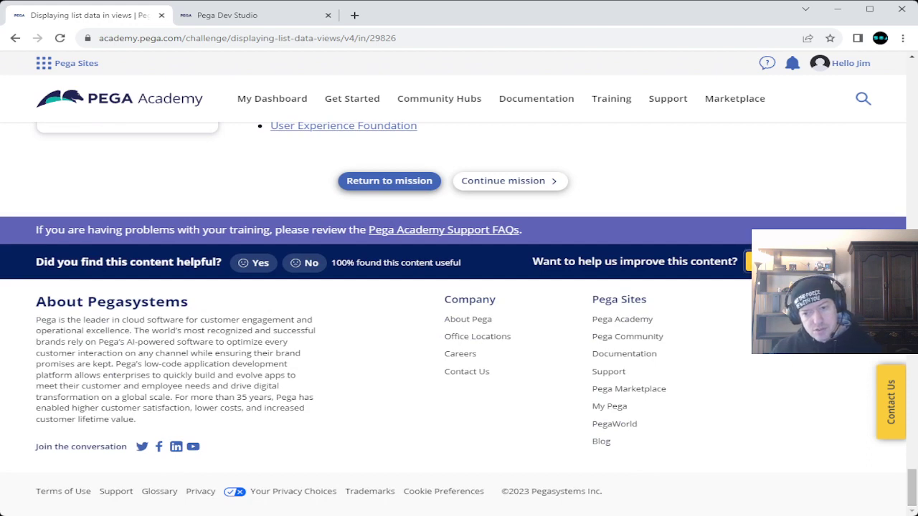
{"action": "left_click", "coordinate": [782, 262]}
Step: Write that Task 3, Step 2's 'select Live UI' instruction has two problems
{"action": "left_click", "coordinate": [459, 241]}
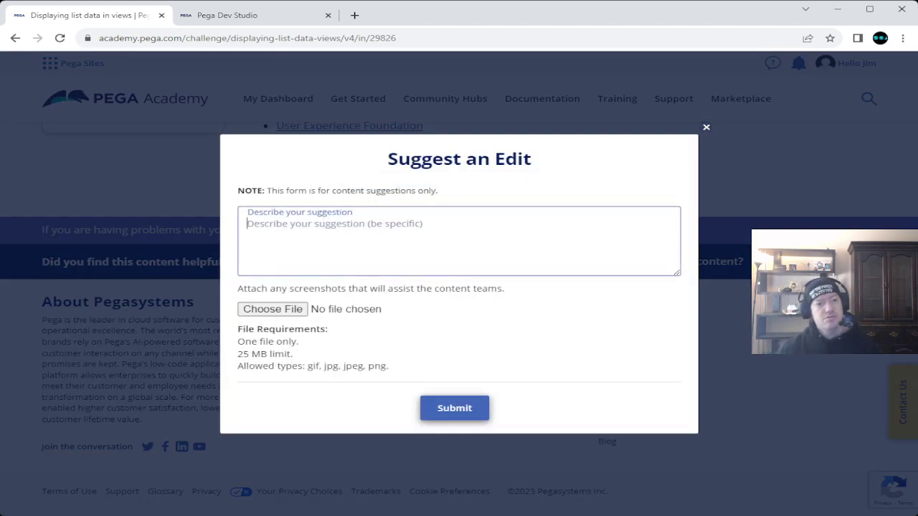
{"action": "type", "text": "In "}
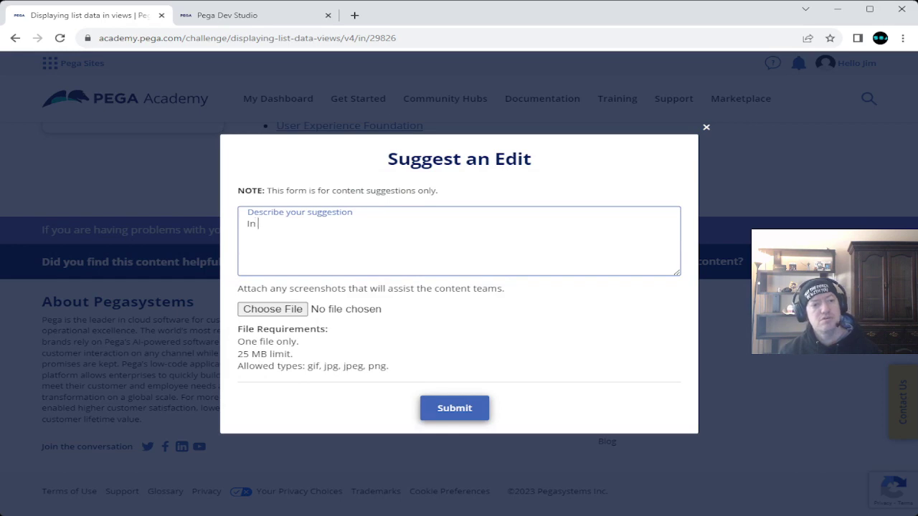
{"action": "type", "text": "Task 3."}
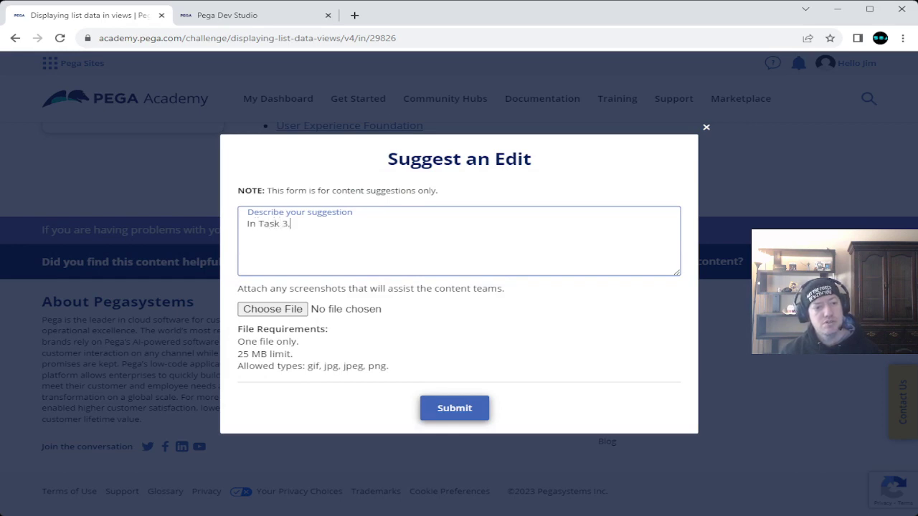
{"action": "type", "text": " Step"}
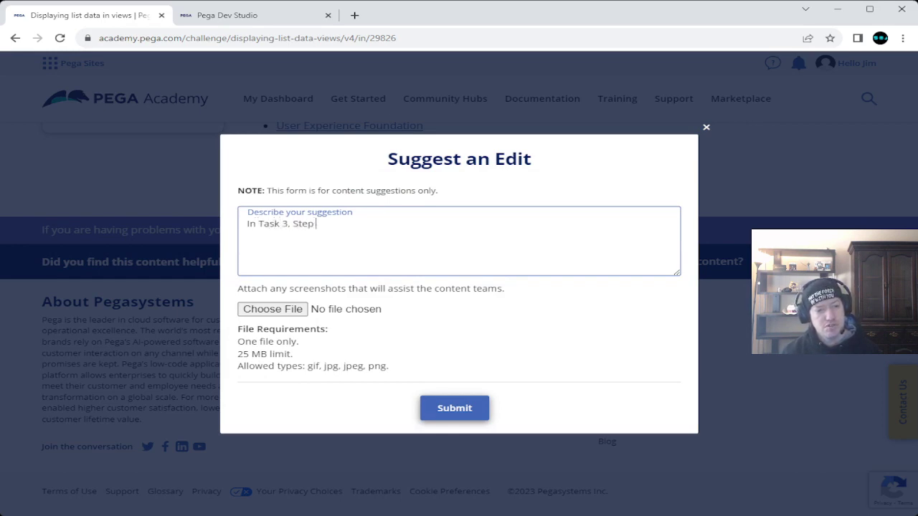
{"action": "type", "text": " 2, "}
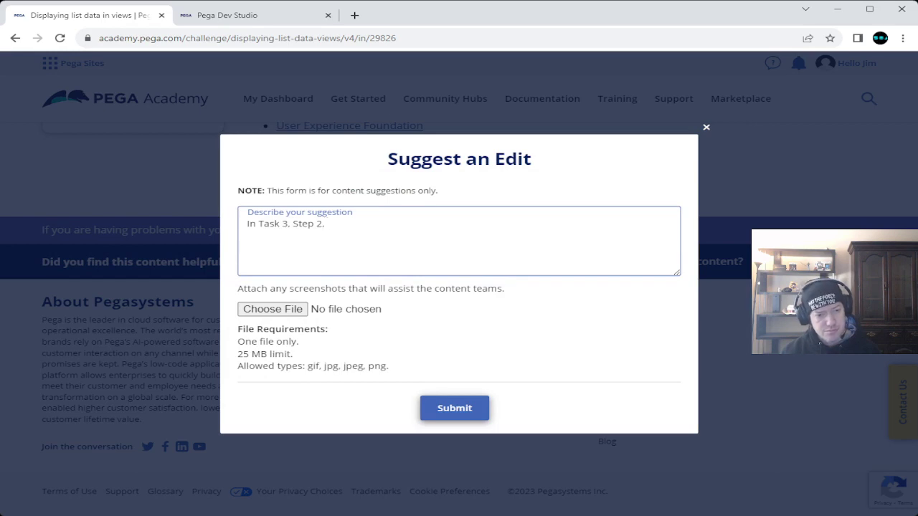
{"action": "type", "text": "it is"}
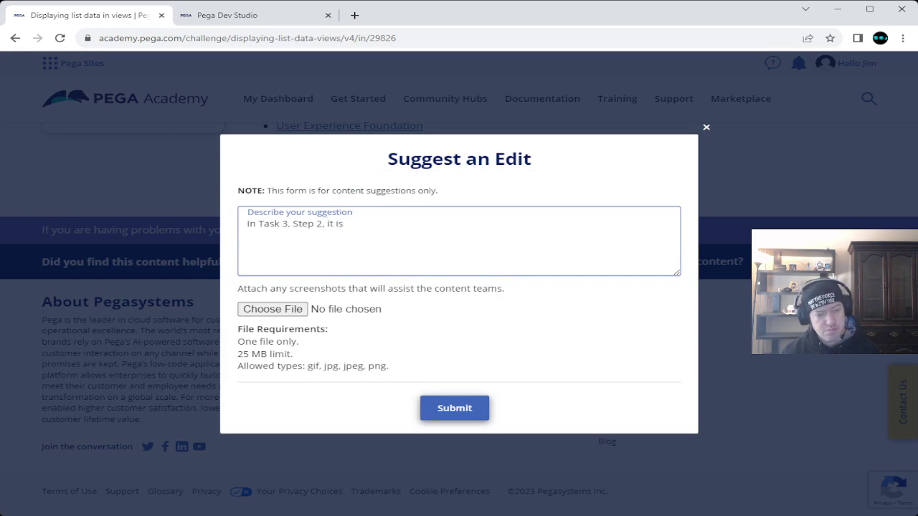
{"action": "type", "text": " mentioned t"}
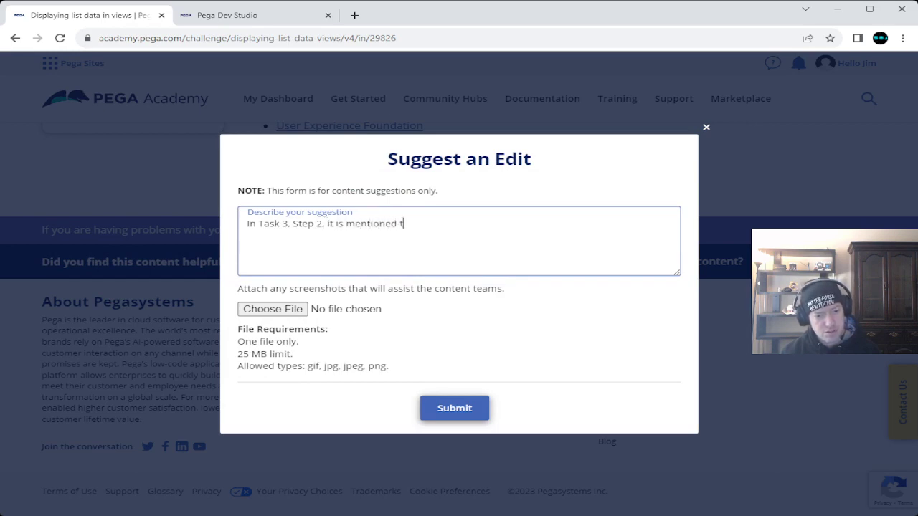
{"action": "type", "text": "hat you hav"}
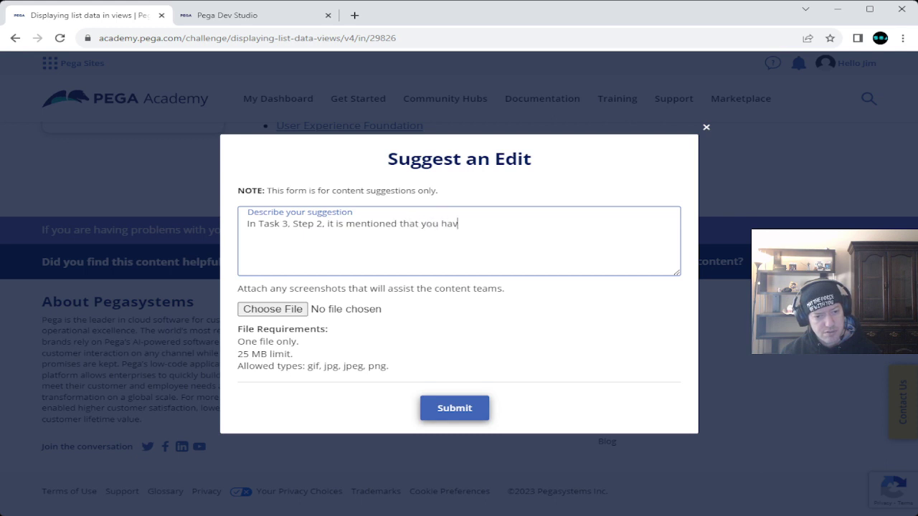
{"action": "type", "text": "e to select "}
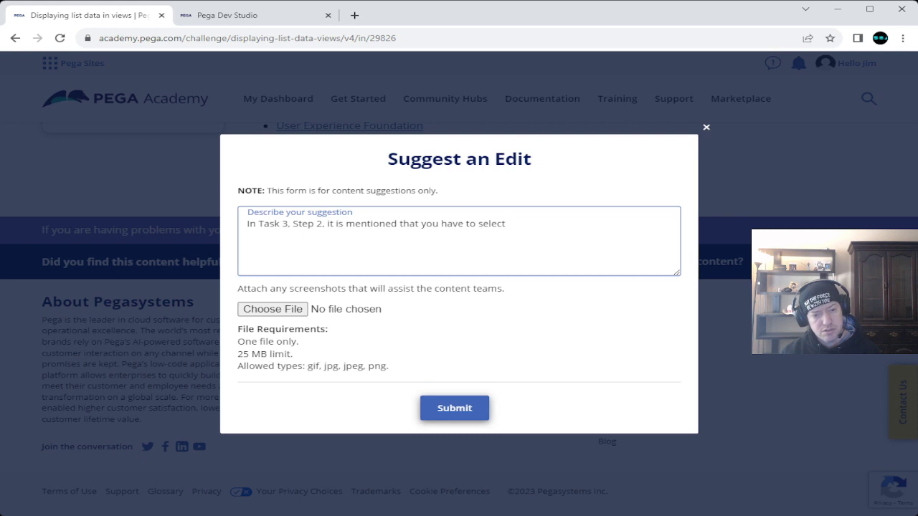
{"action": "type", "text": "Live "}
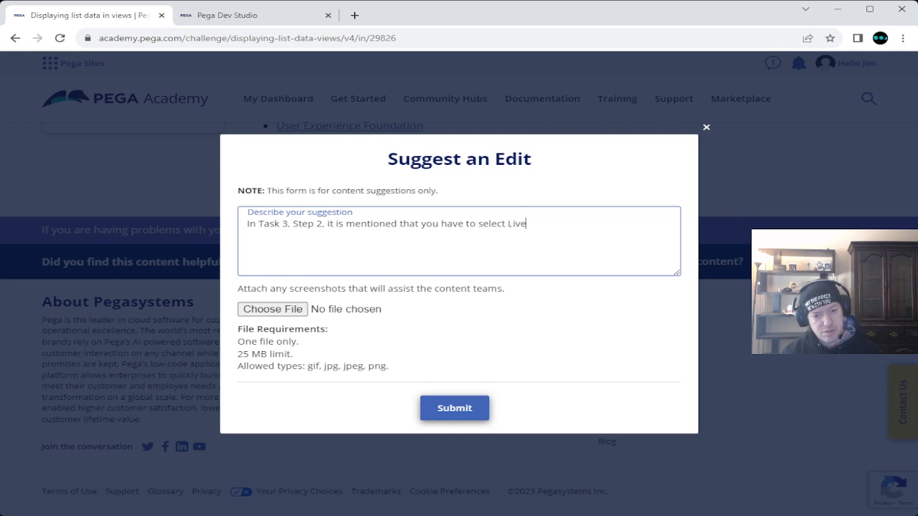
{"action": "type", "text": "UI"}
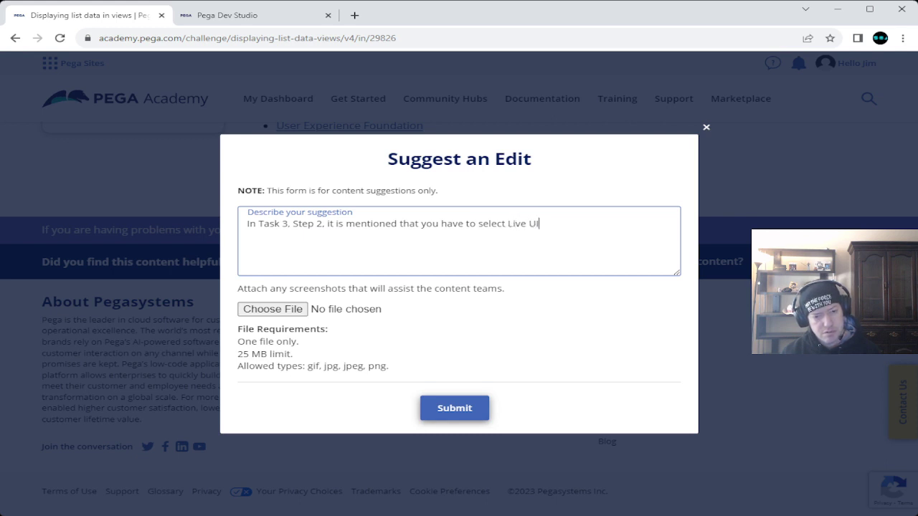
{"action": "type", "text": ". How"}
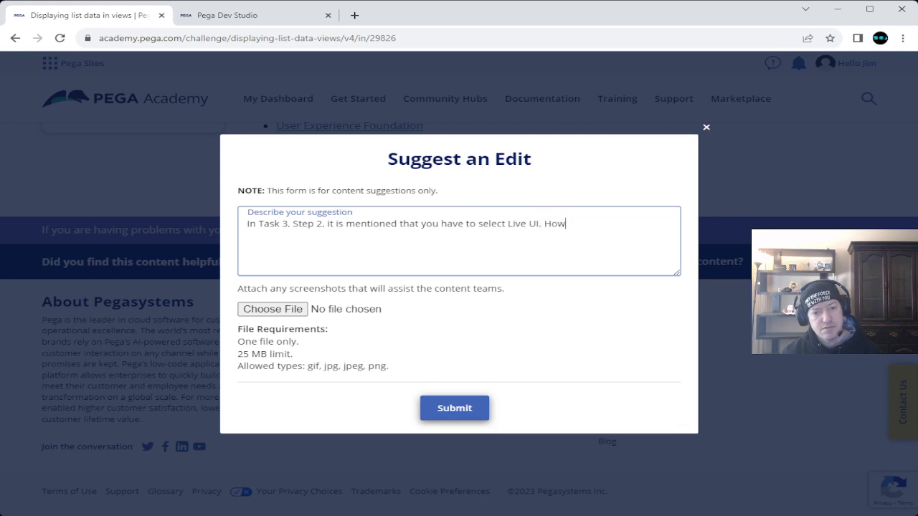
{"action": "type", "text": "ever, I s"}
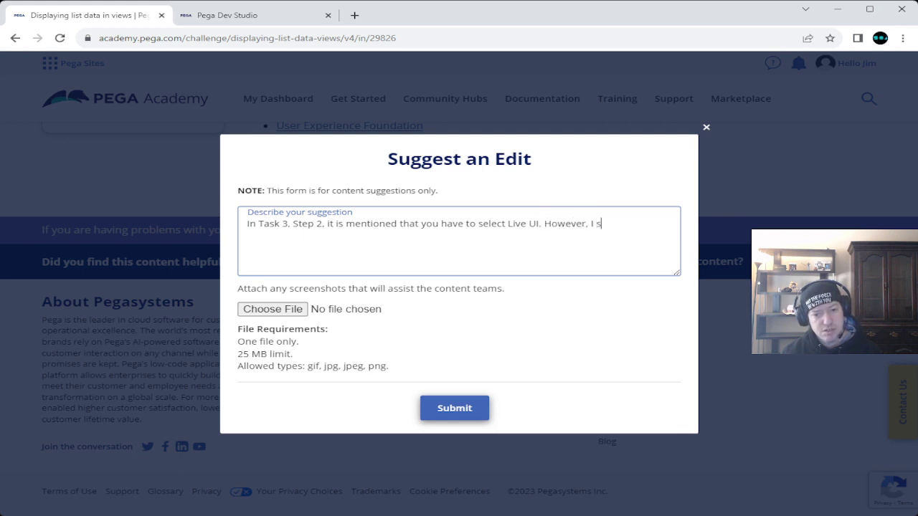
{"action": "type", "text": "ee two "}
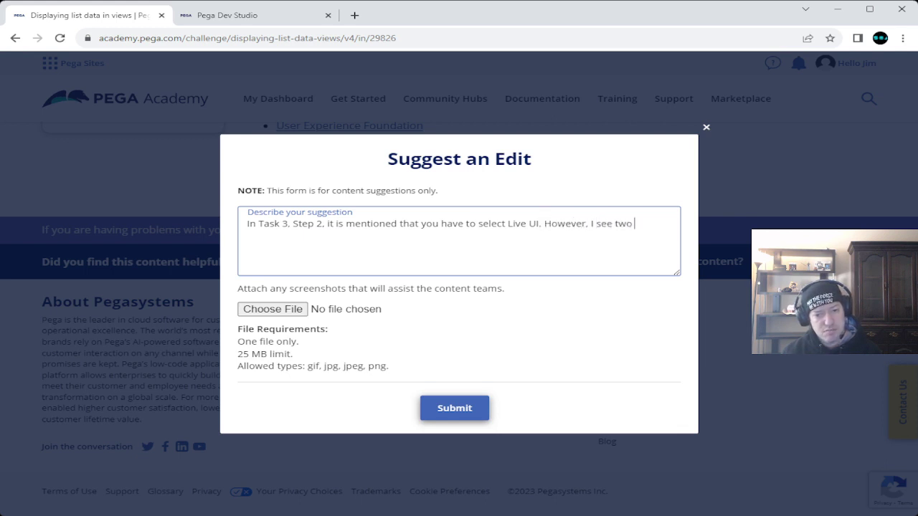
{"action": "type", "text": "problems wi"}
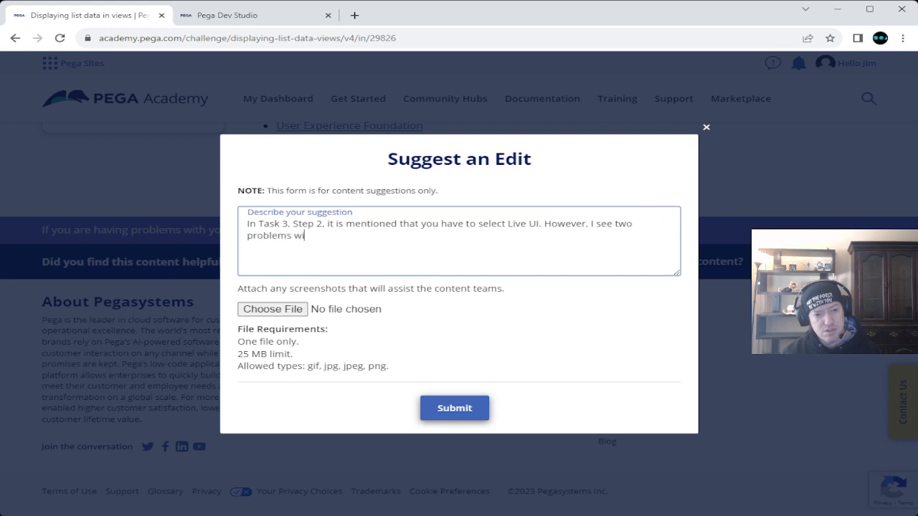
{"action": "type", "text": "th the stat"}
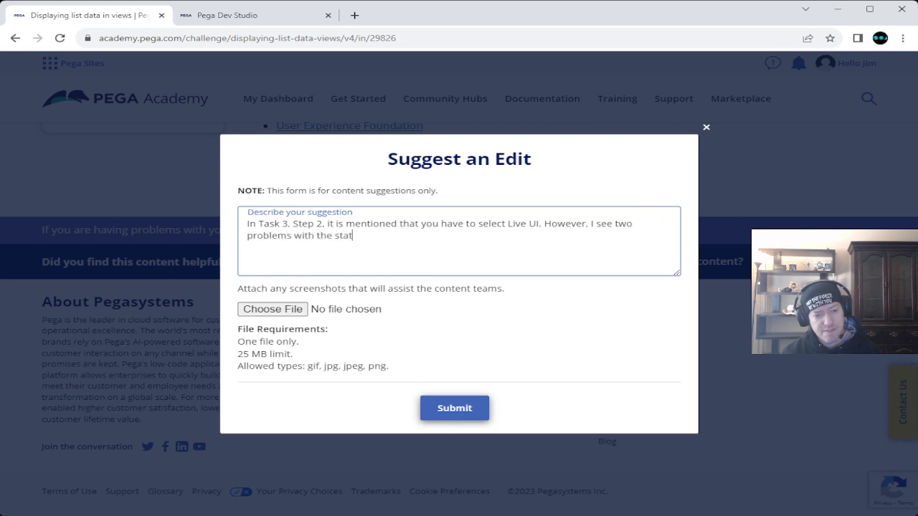
{"action": "type", "text": "ement."}
{"action": "key", "text": "Return"}
{"action": "key", "text": "Return"}
Step: Write the first problem: devs may not know the dev toolbar, so show a toolbar screenshot
{"action": "type", "text": "First "}
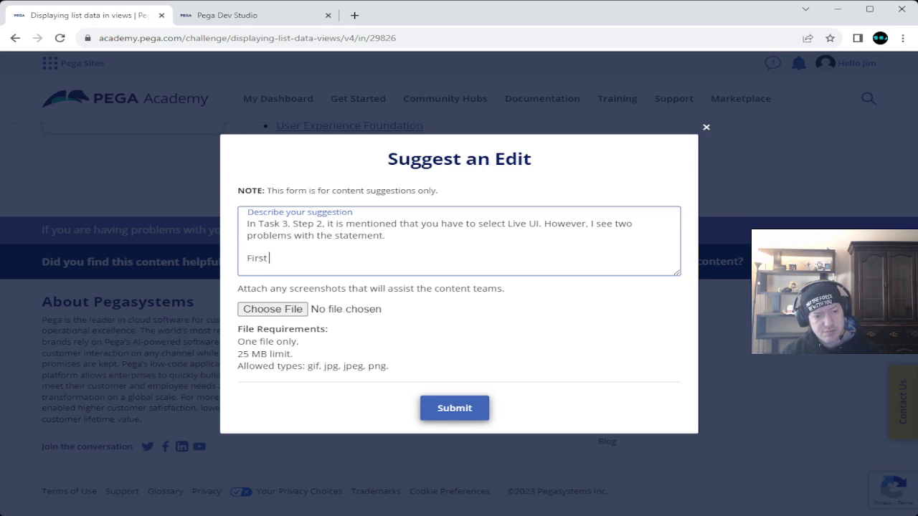
{"action": "type", "text": "problem."}
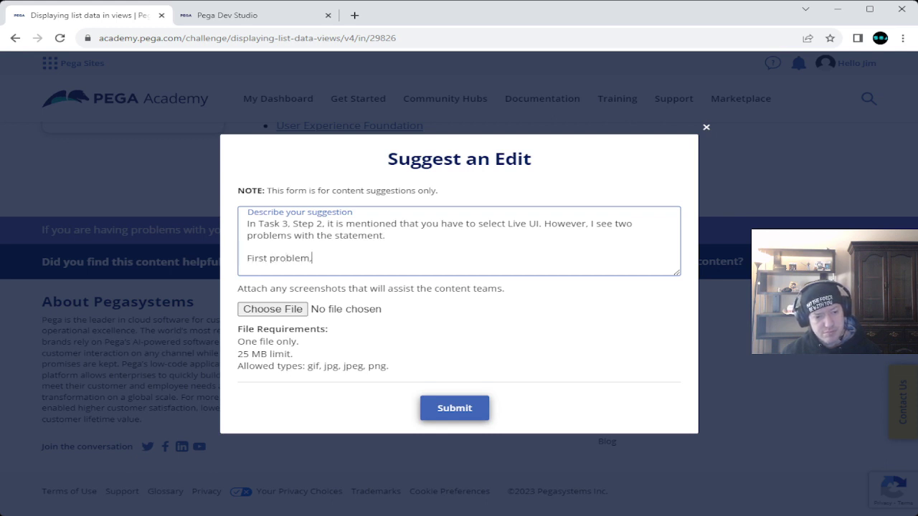
{"action": "key", "text": "BackSpace"}
{"action": "type", "text": ", the dev"}
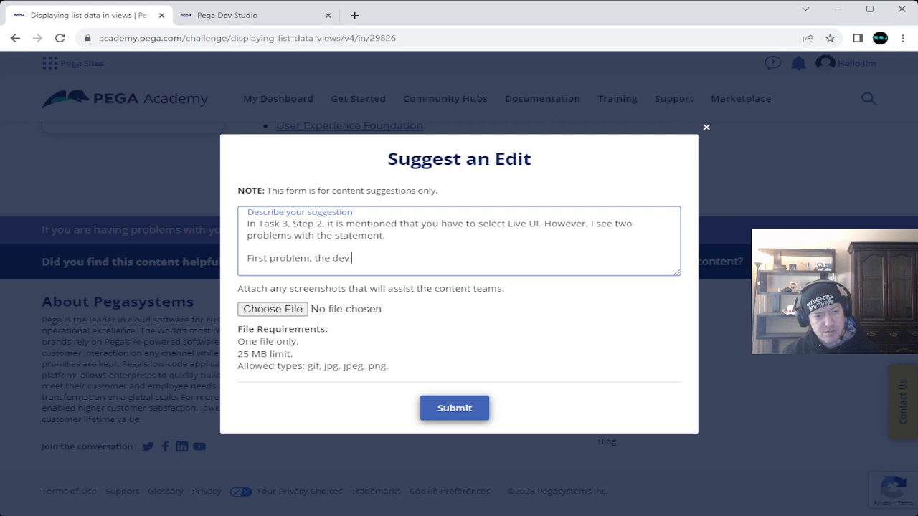
{"action": "type", "text": " might not "}
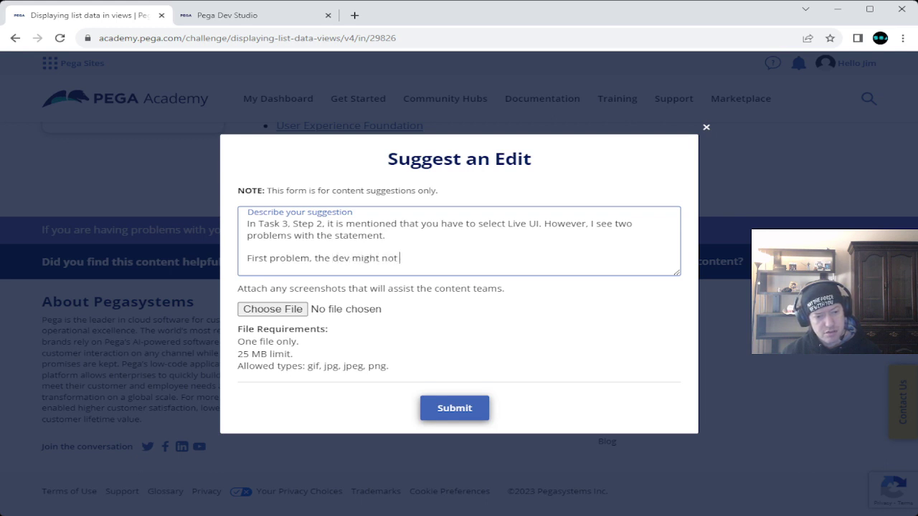
{"action": "type", "text": "know or remember "}
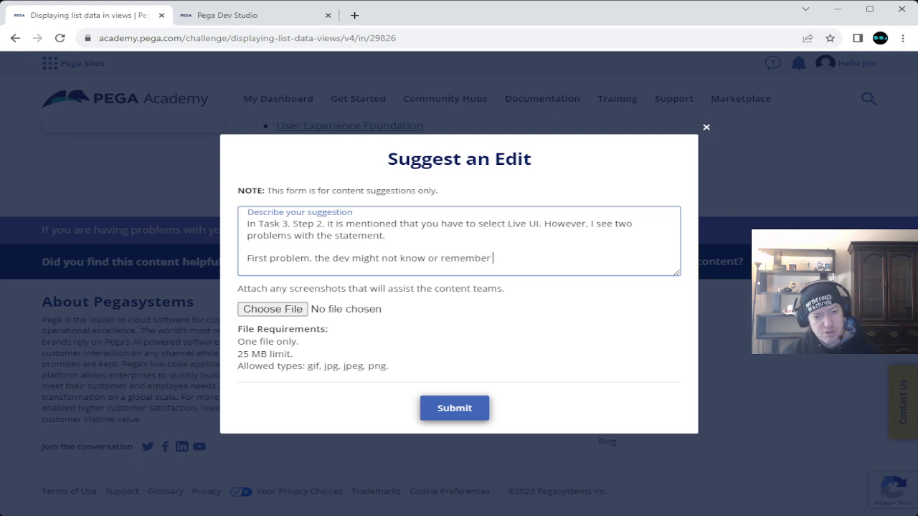
{"action": "type", "text": "what the deve"}
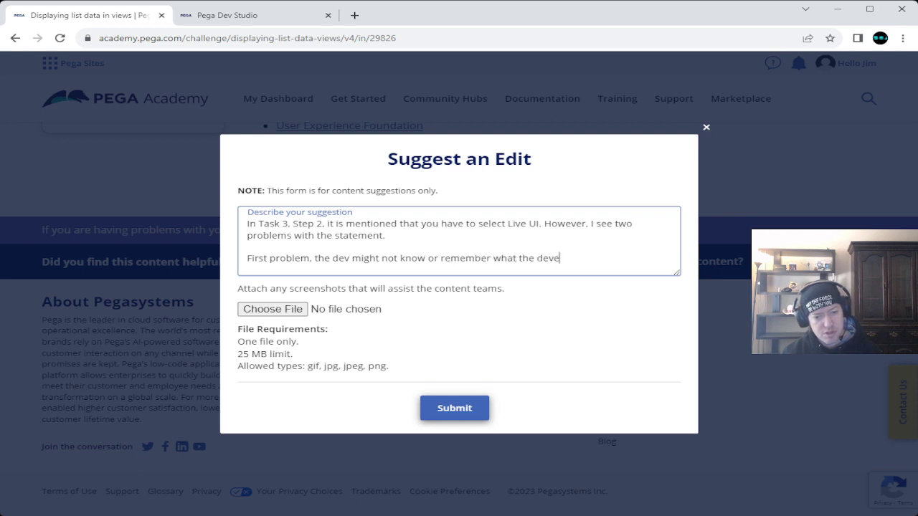
{"action": "key", "text": "BackSpace"}
{"action": "type", "text": "tool "}
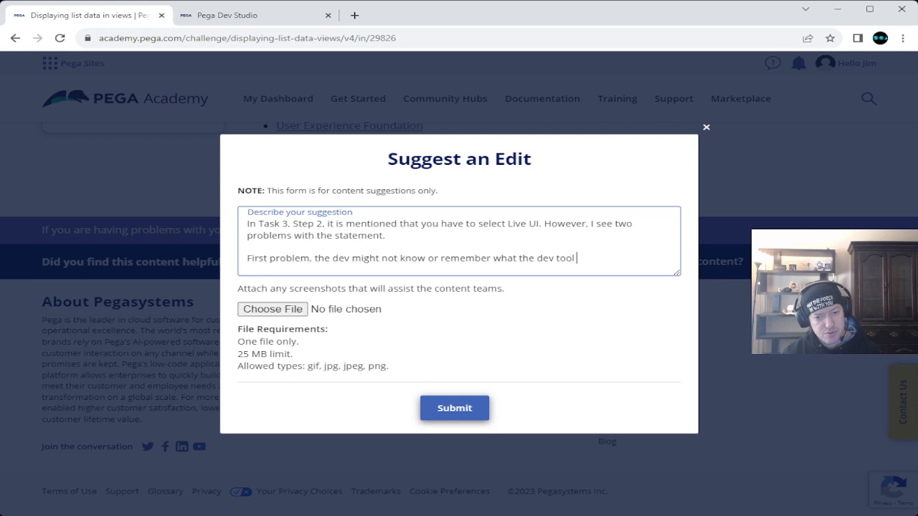
{"action": "type", "text": "bar is. "}
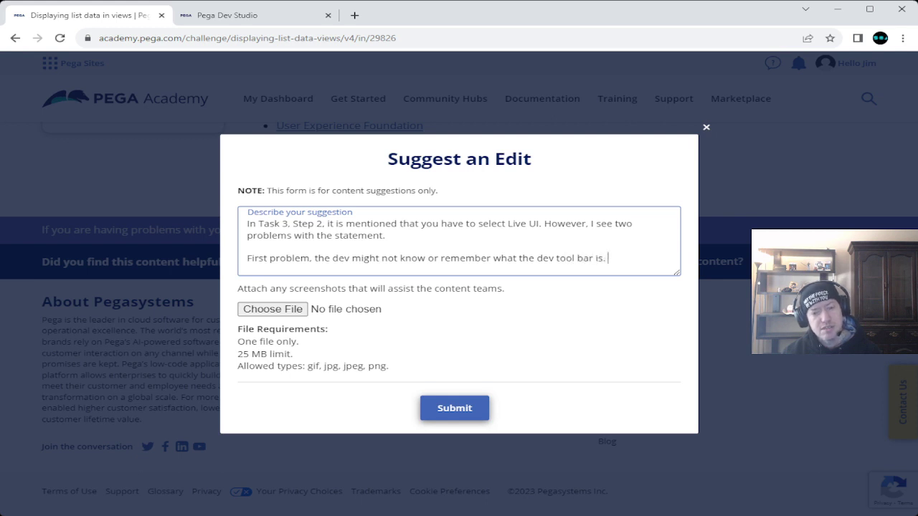
{"action": "type", "text": "So "}
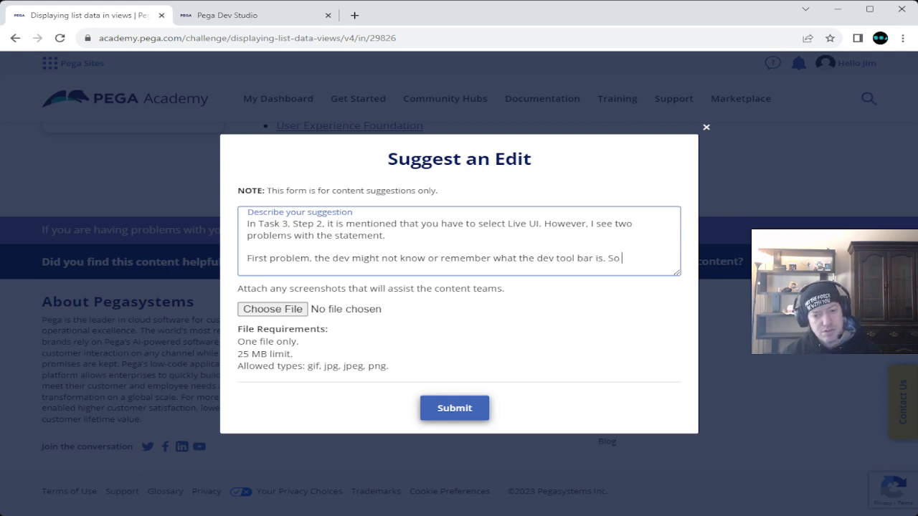
{"action": "type", "text": "a scree"}
{"action": "type", "text": "hot "}
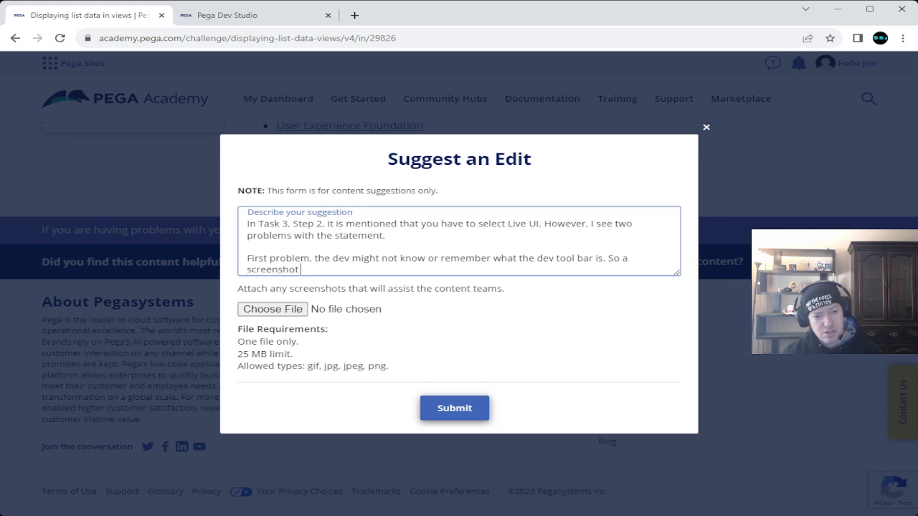
{"action": "type", "text": "of the tool"}
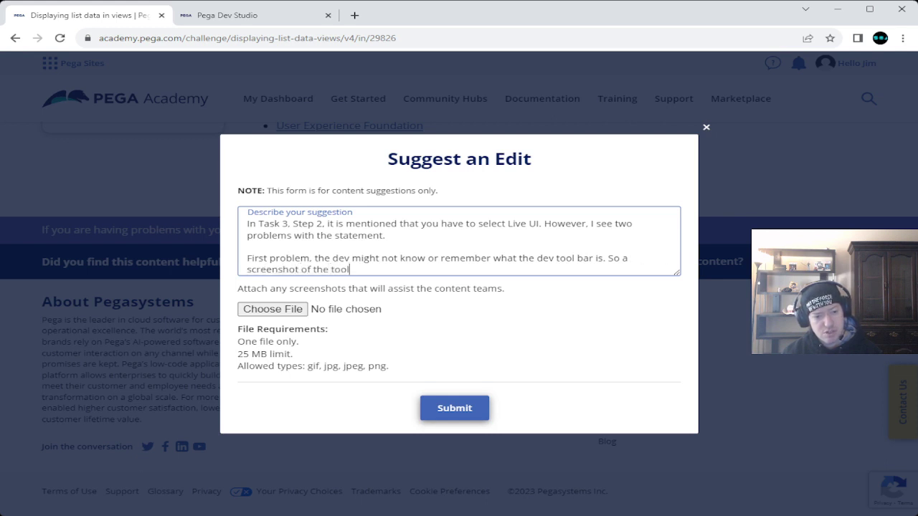
{"action": "type", "text": "bar might be "}
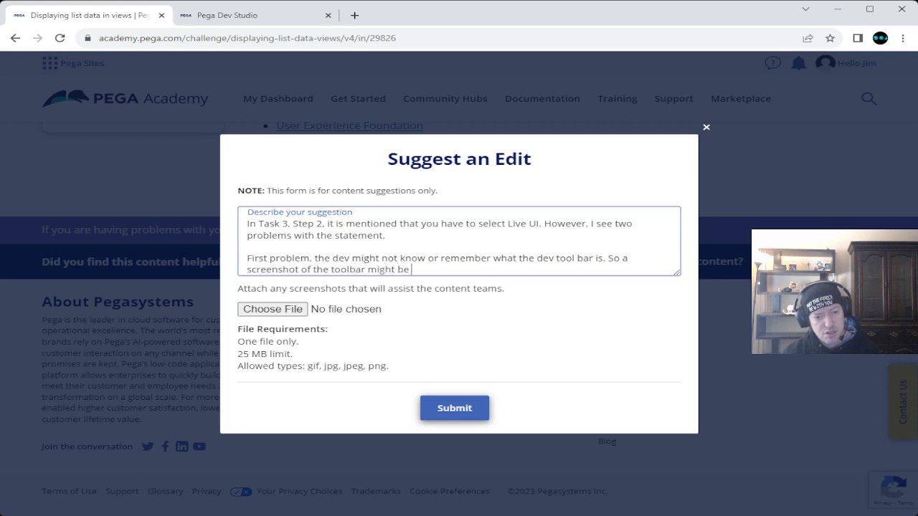
{"action": "type", "text": "wise to show."}
{"action": "key", "text": "Return"}
{"action": "key", "text": "Return"}
Step: Add the second problem, that the option is "Toggle Live UI", and submit the suggestion
{"action": "type", "text": "Second problem, it isn't just L"}
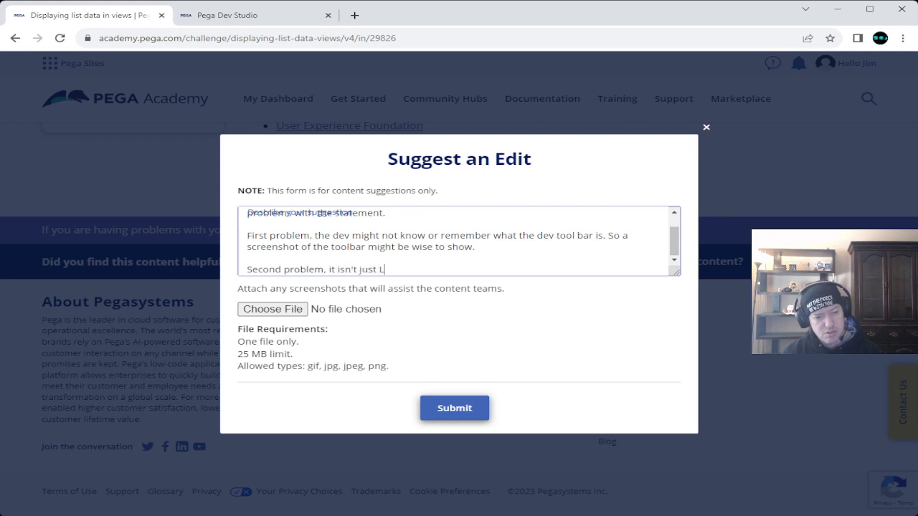
{"action": "type", "text": "ive UI"}
{"action": "left_click", "coordinate": [379, 270]}
{"action": "type", "text": "\""}
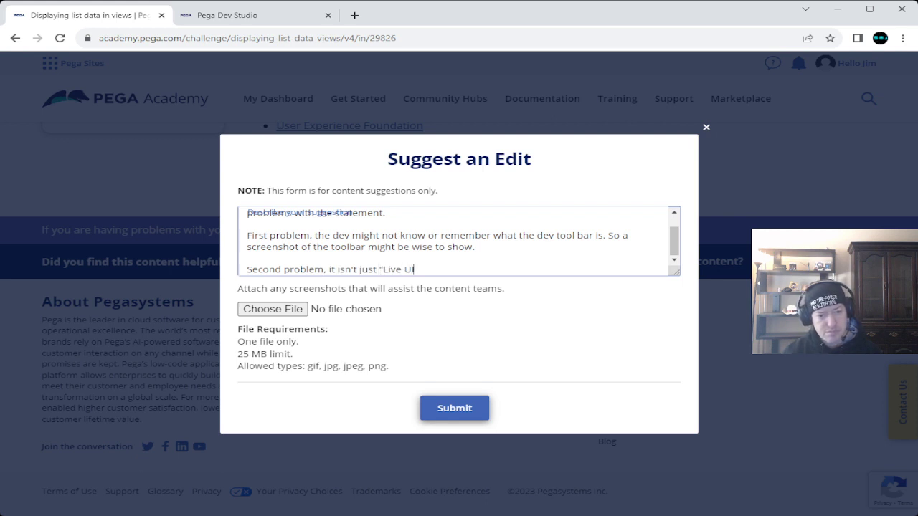
{"action": "type", "text": "\""}
{"action": "type", "text": ". it is \""}
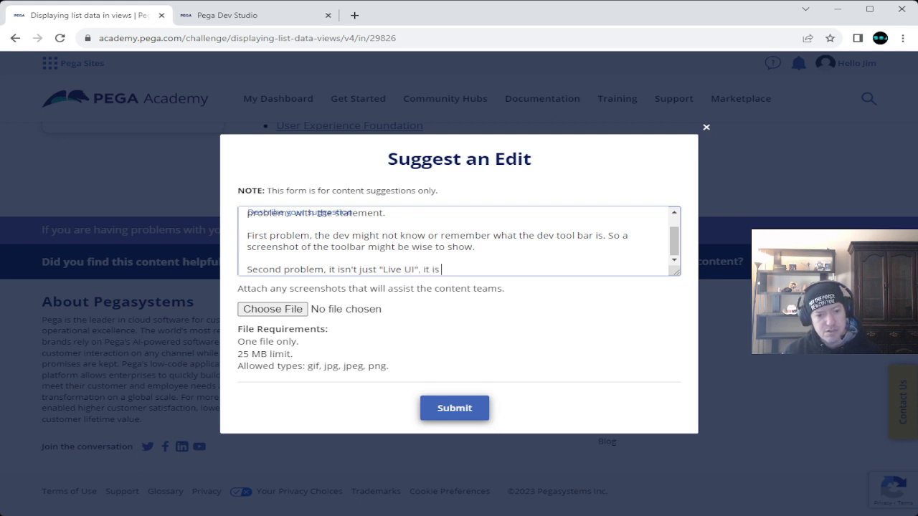
{"action": "type", "text": "Toggle Live UI\""}
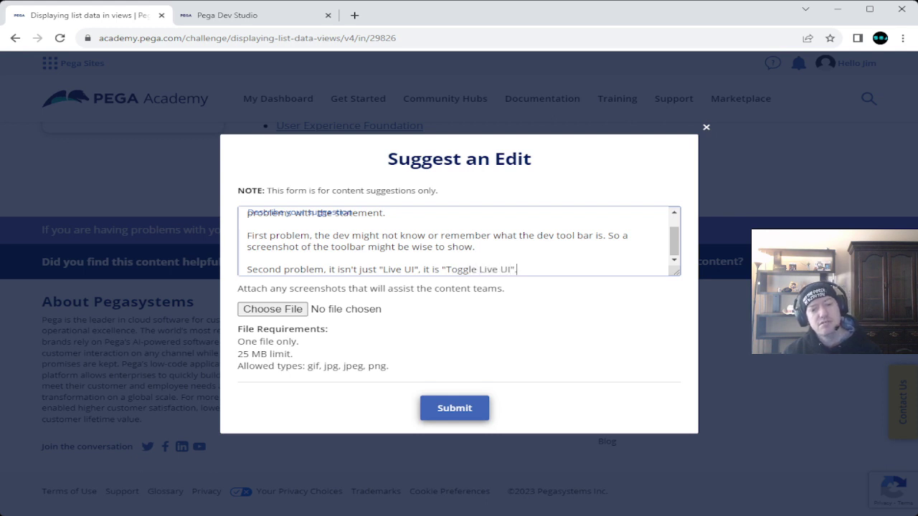
{"action": "type", "text": ". So "}
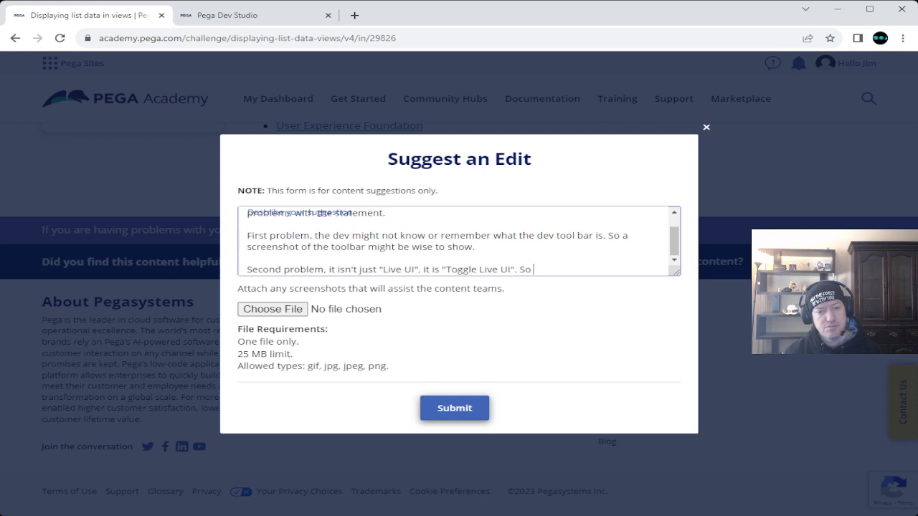
{"action": "type", "text": "might need t"}
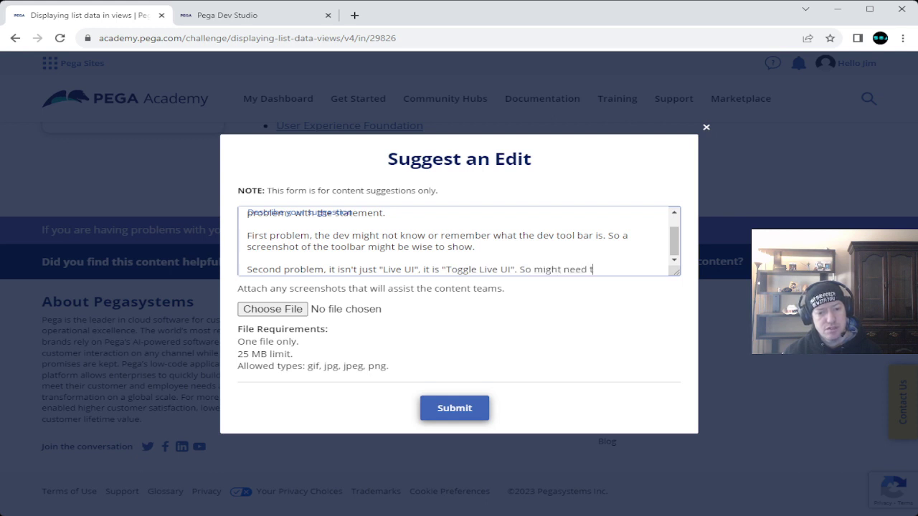
{"action": "type", "text": "o correct"}
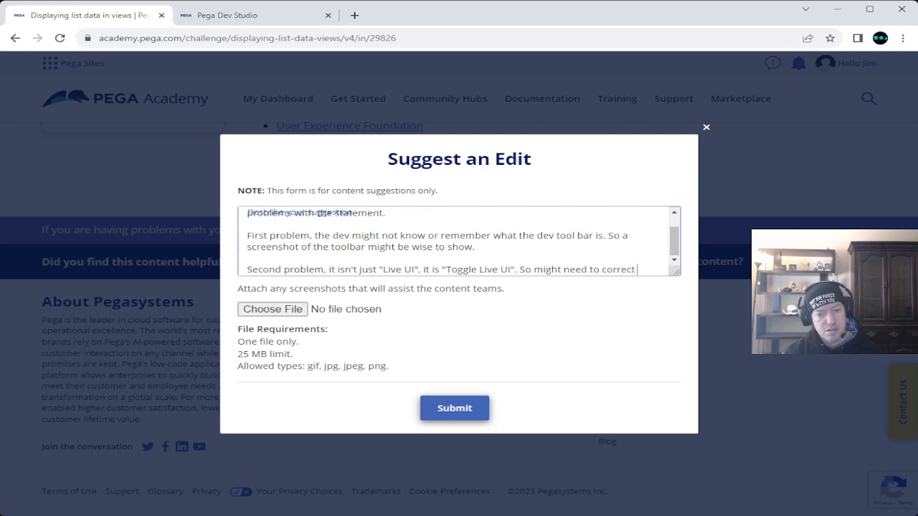
{"action": "type", "text": " that as well."}
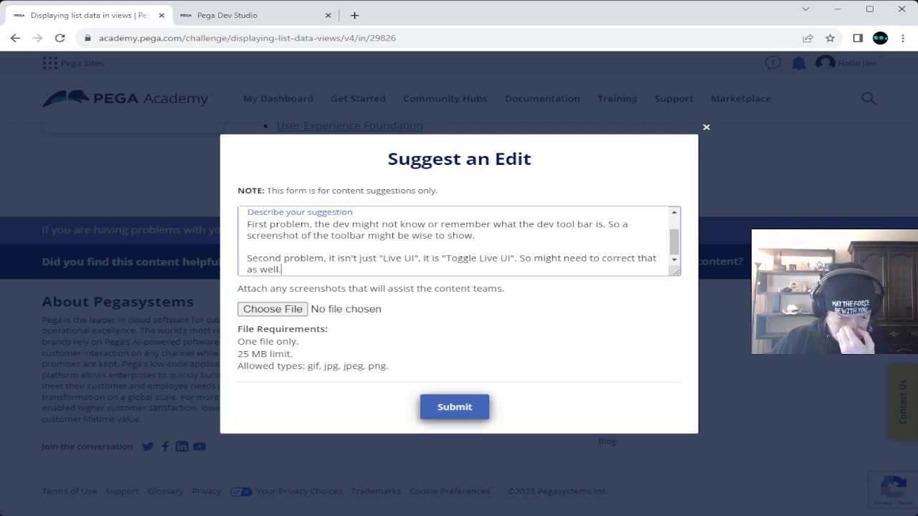
{"action": "left_click", "coordinate": [454, 407]}
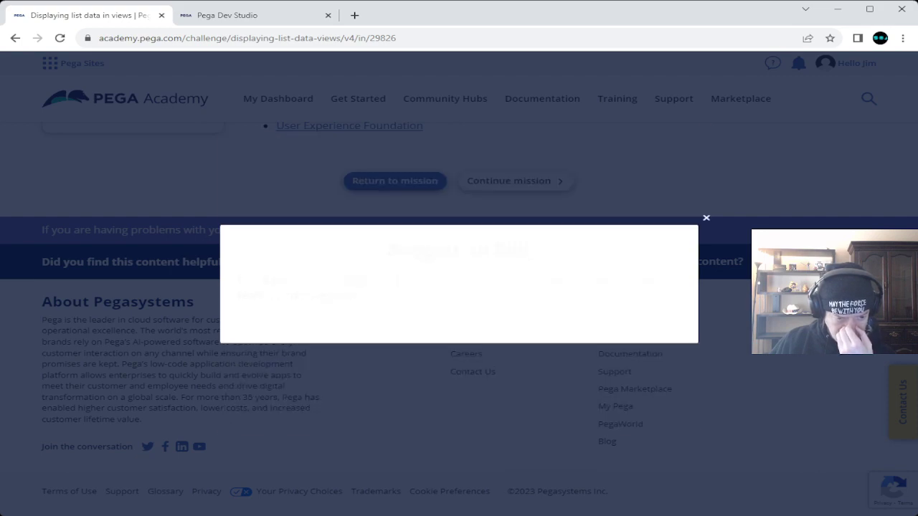
Step: Dismiss the thank-you message and scroll back to Task 3's steps
{"action": "left_click", "coordinate": [706, 217]}
{"action": "scroll", "coordinate": [317, 241], "scroll_direction": "up", "scroll_amount": 10}
{"action": "scroll", "coordinate": [317, 241], "scroll_direction": "up", "scroll_amount": 15}
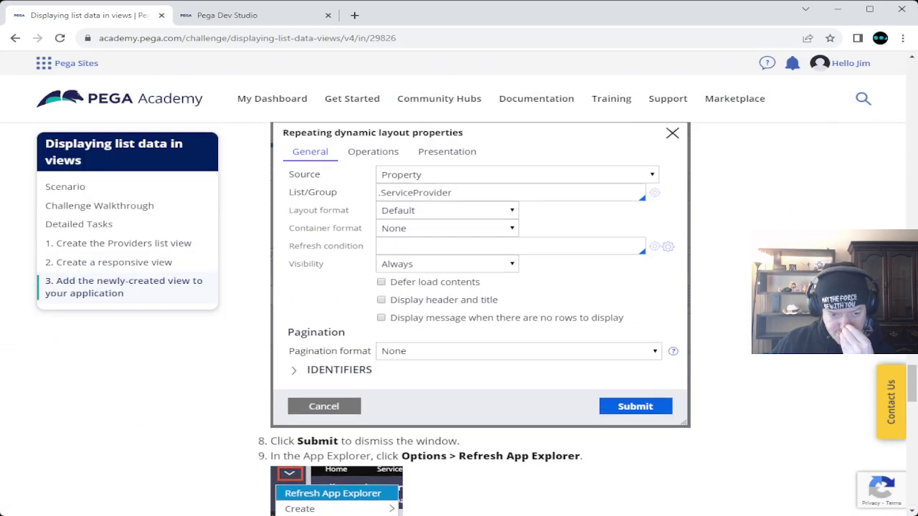
{"action": "scroll", "coordinate": [570, 323], "scroll_direction": "down", "scroll_amount": 5}
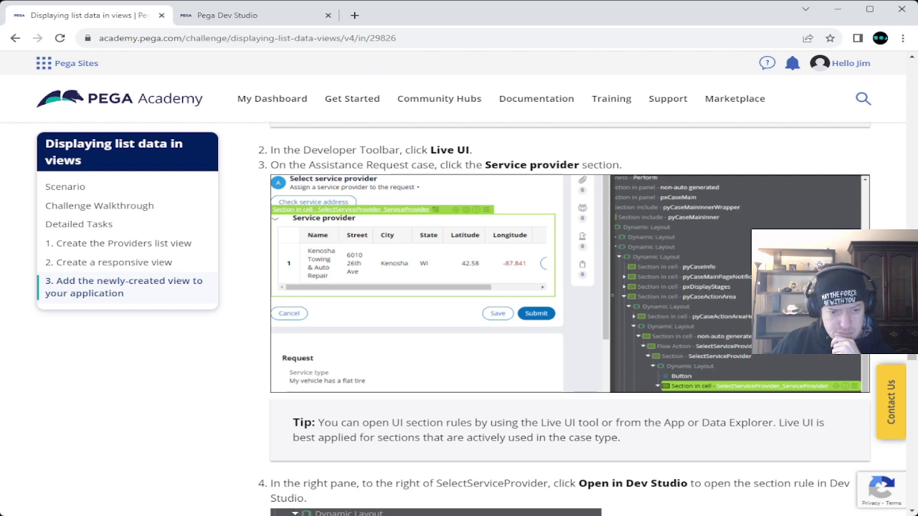
Step: Select the Table Layout in the live Dev Studio case, then highlight step 4's 'Open in Dev Studio' wording
{"action": "left_click", "coordinate": [227, 15]}
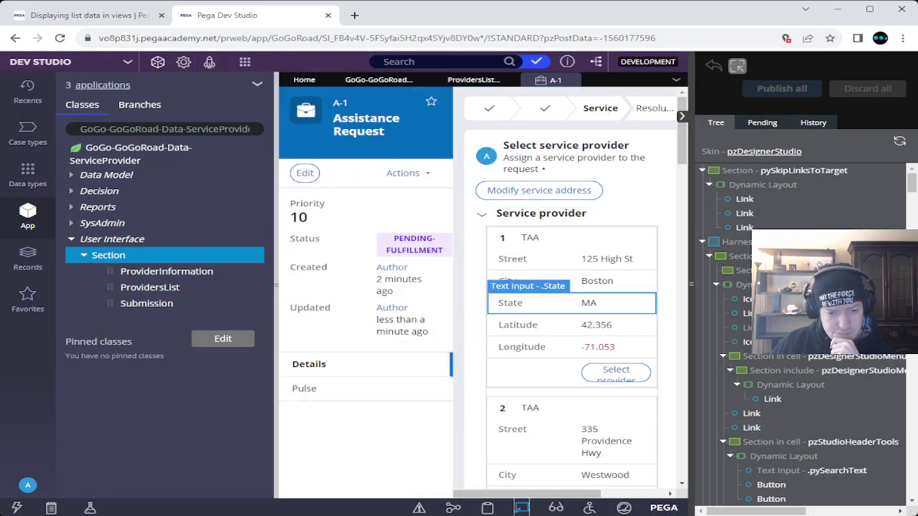
{"action": "left_click", "coordinate": [567, 213]}
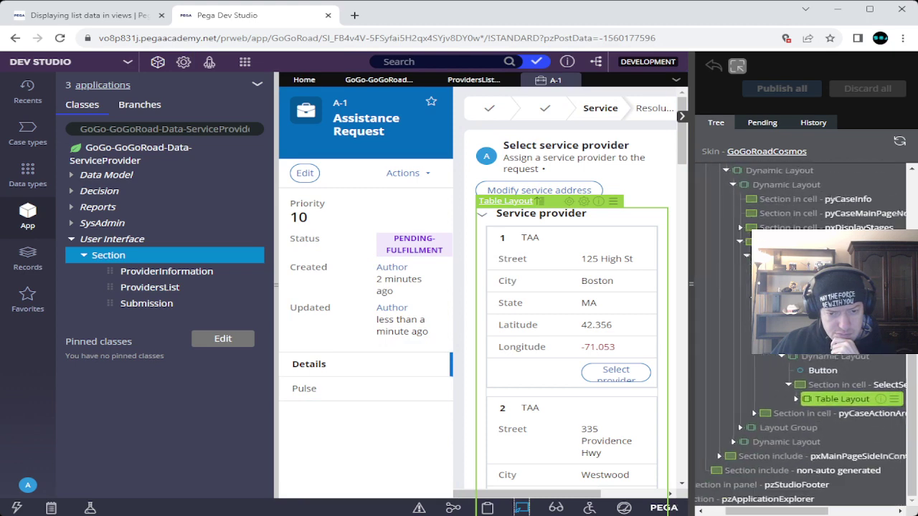
{"action": "left_click", "coordinate": [86, 15]}
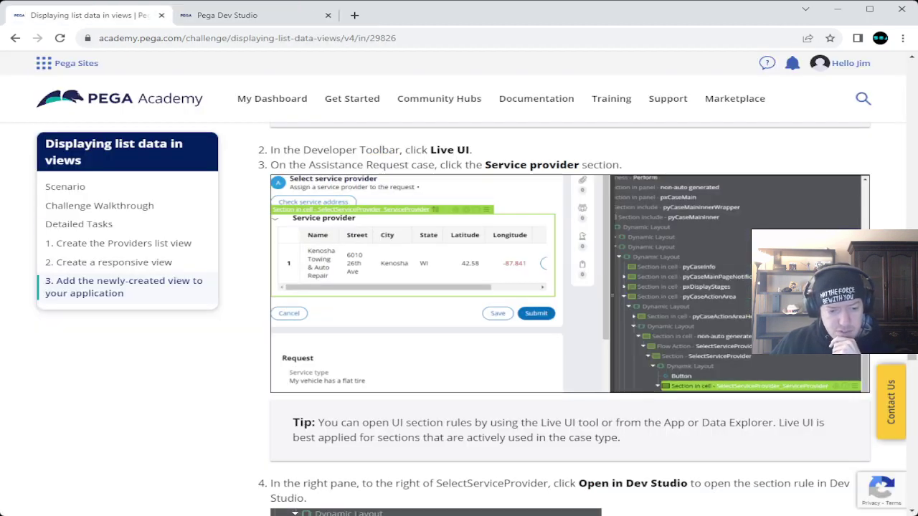
{"action": "scroll", "coordinate": [570, 319], "scroll_direction": "down", "scroll_amount": 2}
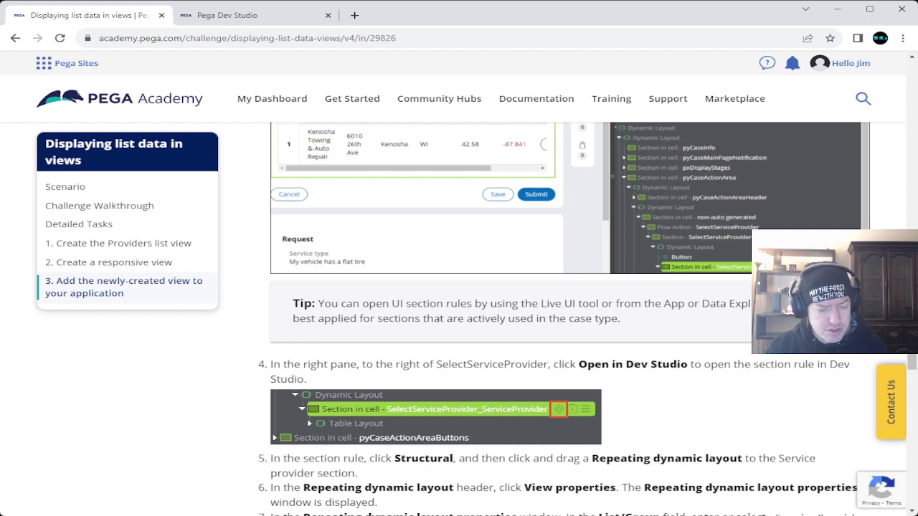
{"action": "left_click_drag", "start_coordinate": [579, 364], "coordinate": [686, 364]}
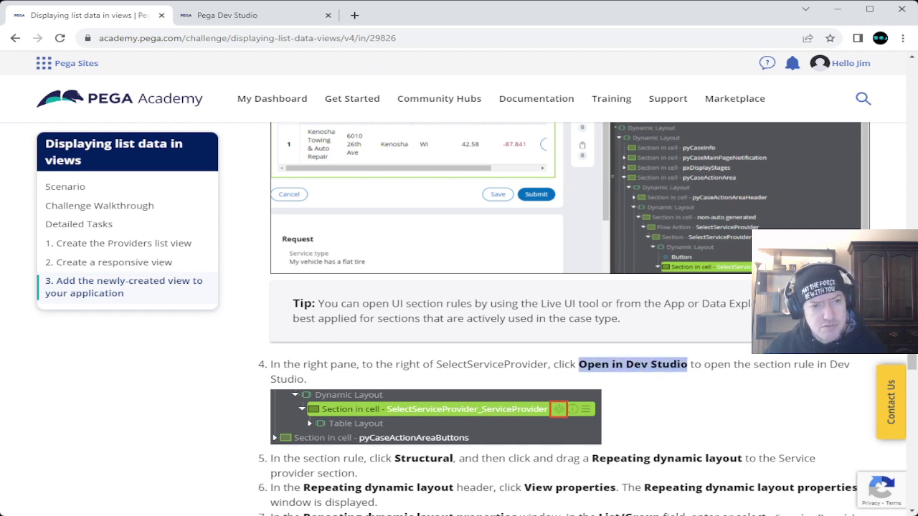
{"action": "left_click", "coordinate": [227, 15]}
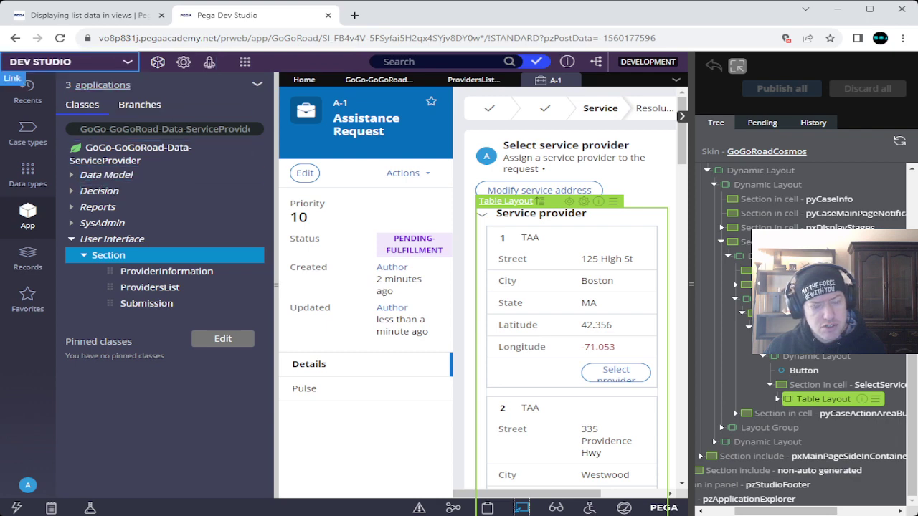
{"action": "left_click", "coordinate": [79, 16]}
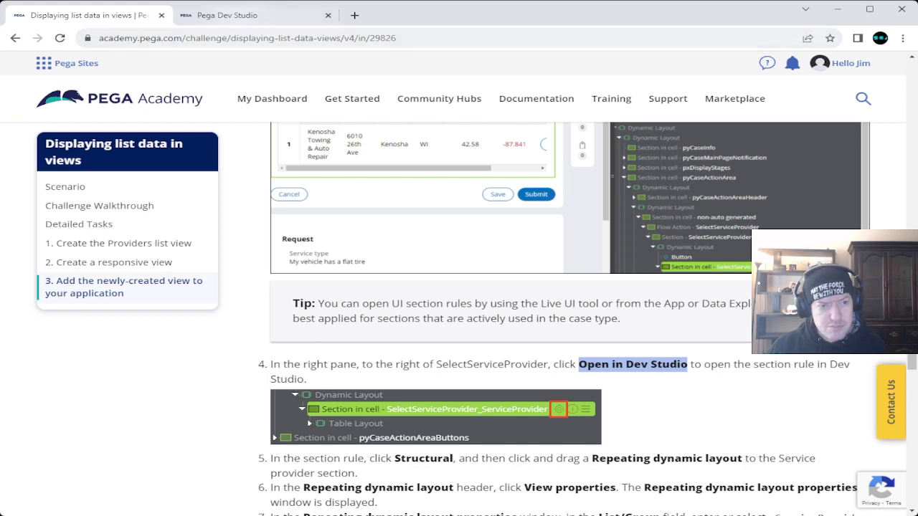
{"action": "left_click", "coordinate": [226, 15]}
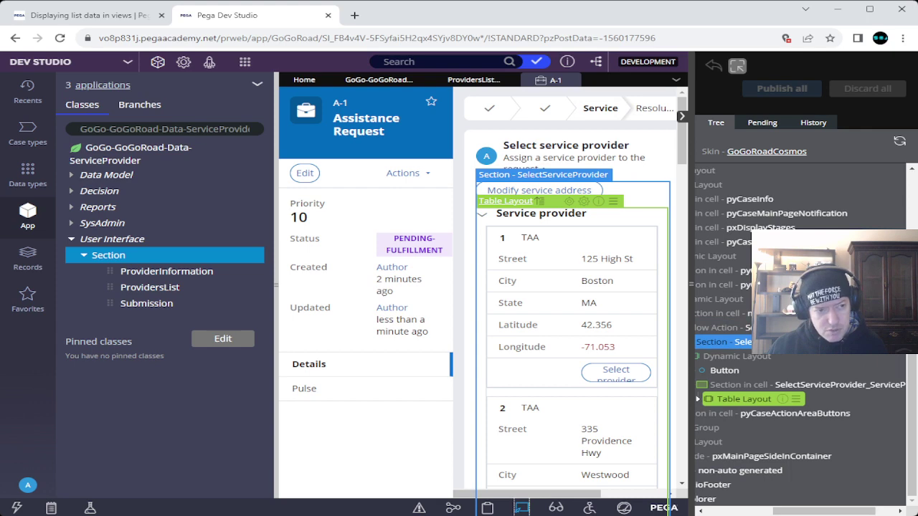
{"action": "key", "text": "ctrl+Page_Up"}
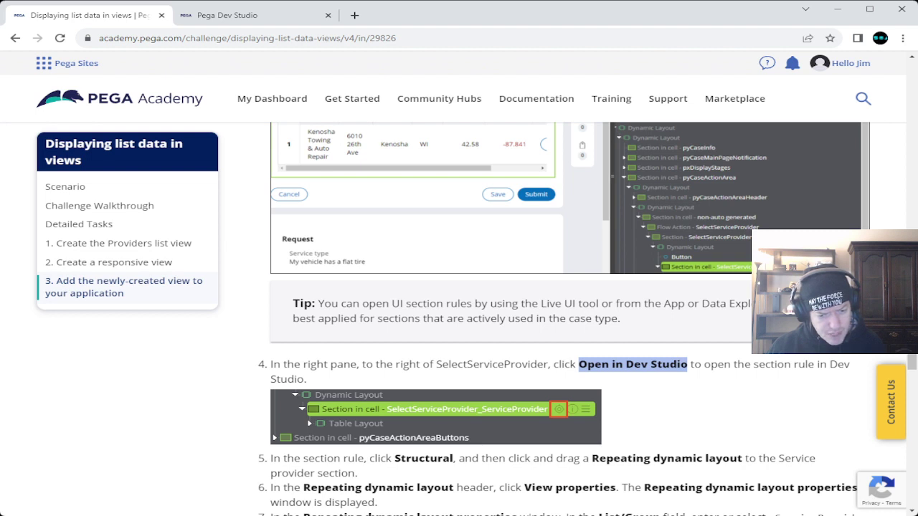
Step: Select and deselect the step 4 paragraph, then Ctrl+Tab back to Dev Studio
{"action": "triple_click", "coordinate": [632, 365]}
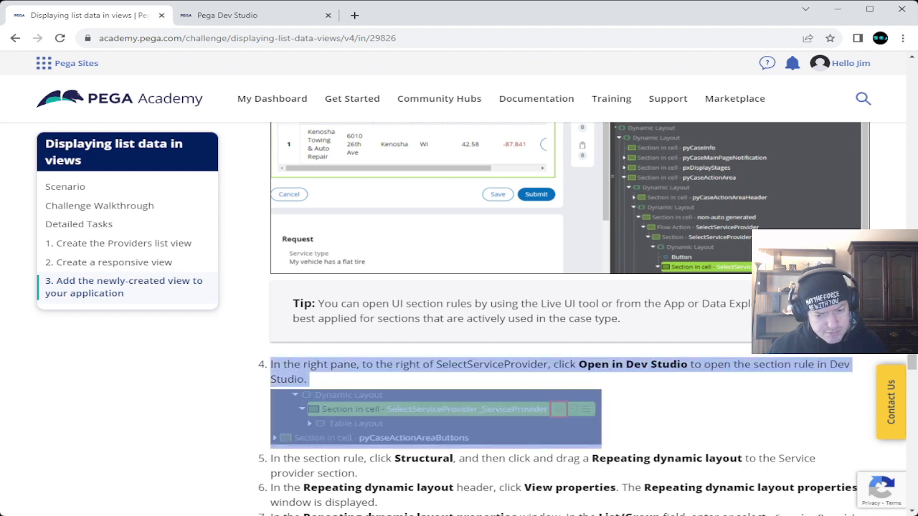
{"action": "left_click", "coordinate": [632, 364]}
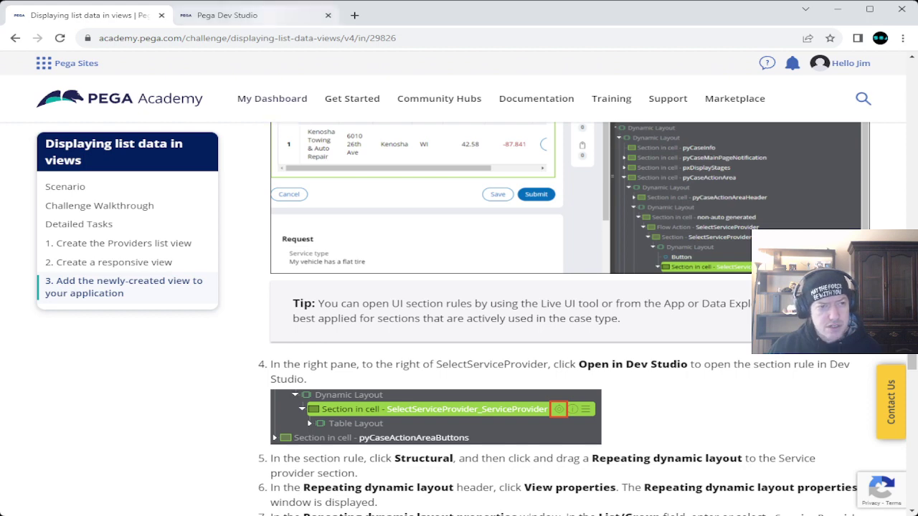
{"action": "key", "text": "ctrl+Tab"}
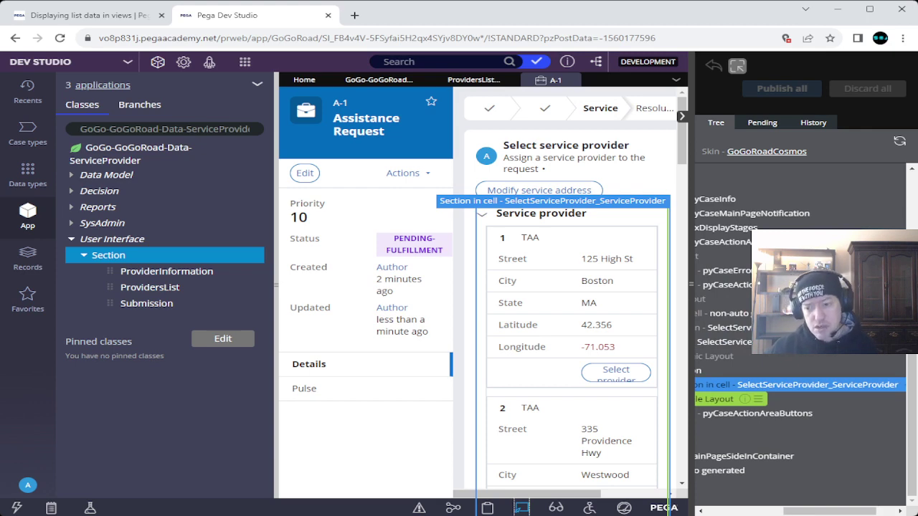
Step: Widen the Live UI panel and inspect the SelectServiceProvider_ServiceProvider and parent SelectServiceProvider sections
{"action": "left_click_drag", "start_coordinate": [916, 381], "coordinate": [917, 381]}
{"action": "scroll", "coordinate": [795, 399], "scroll_direction": "left", "scroll_amount": 1}
{"action": "left_click_drag", "start_coordinate": [706, 387], "coordinate": [650, 387]}
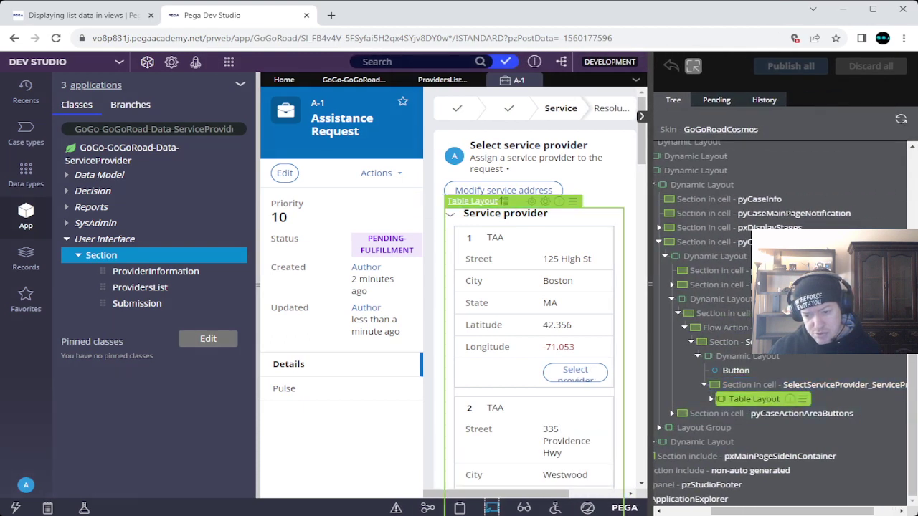
{"action": "scroll", "coordinate": [782, 399], "scroll_direction": "right", "scroll_amount": 1}
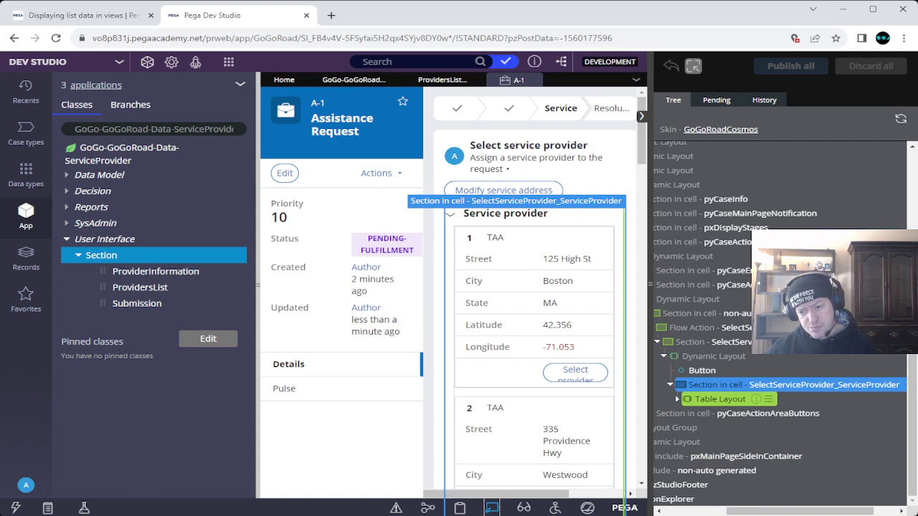
{"action": "left_click", "coordinate": [793, 385]}
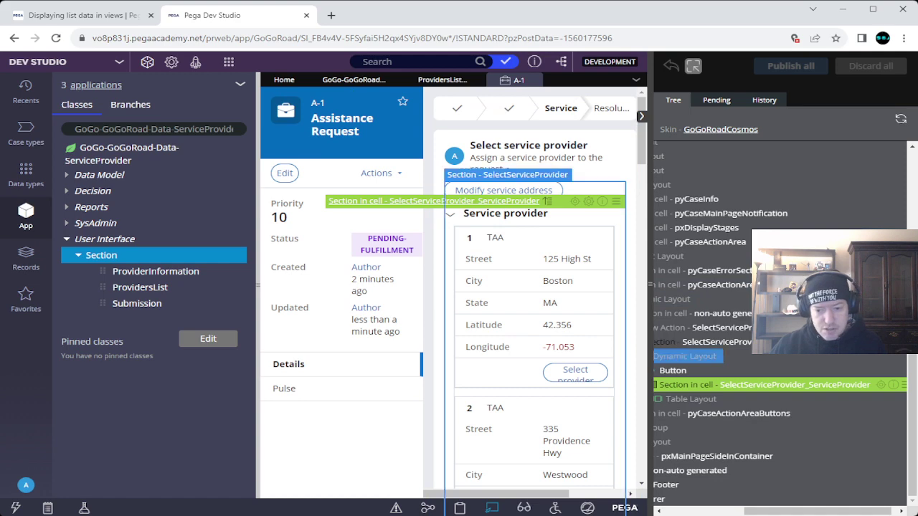
{"action": "left_click", "coordinate": [717, 342]}
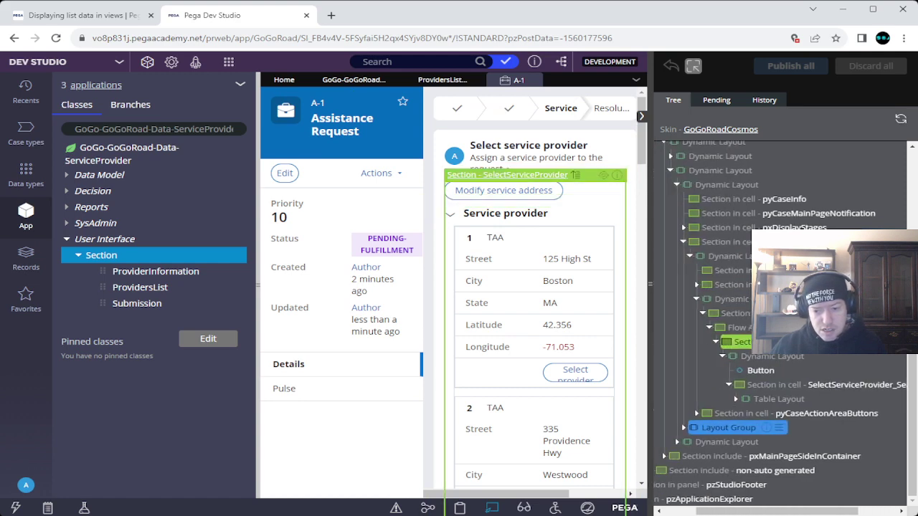
{"action": "left_click", "coordinate": [79, 15]}
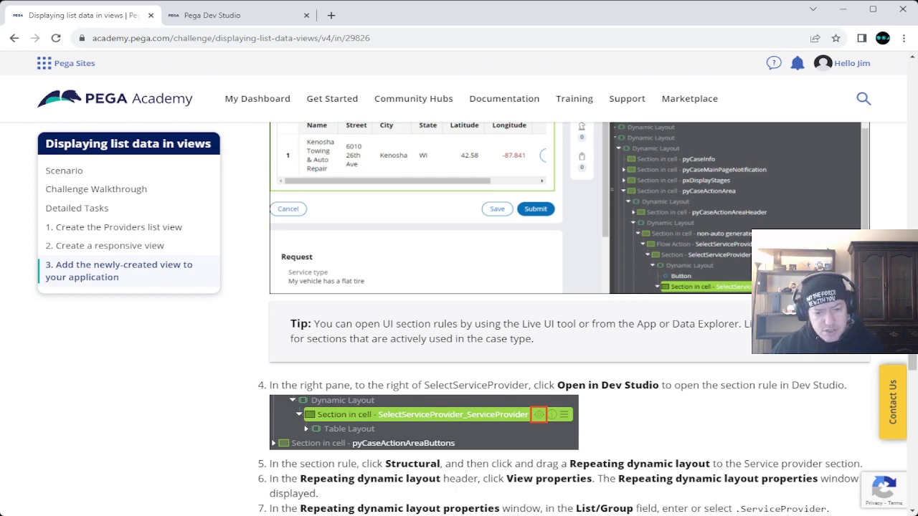
Step: Inspect the Button element in the live section, then return to the Academy instructions
{"action": "left_click", "coordinate": [212, 15]}
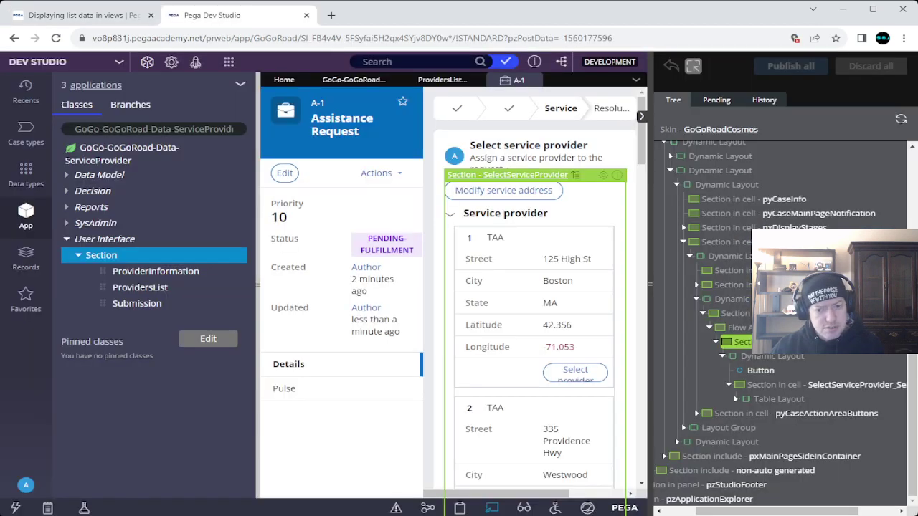
{"action": "left_click", "coordinate": [760, 370]}
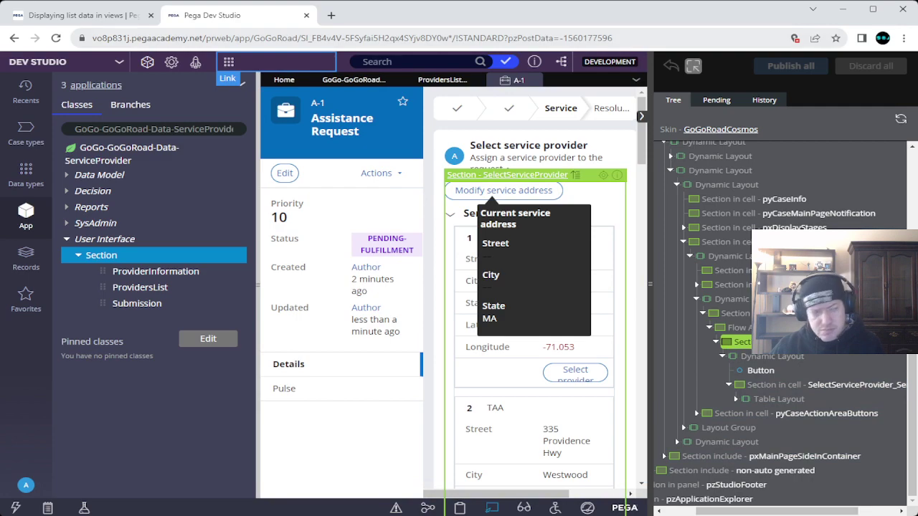
{"action": "left_click", "coordinate": [79, 15]}
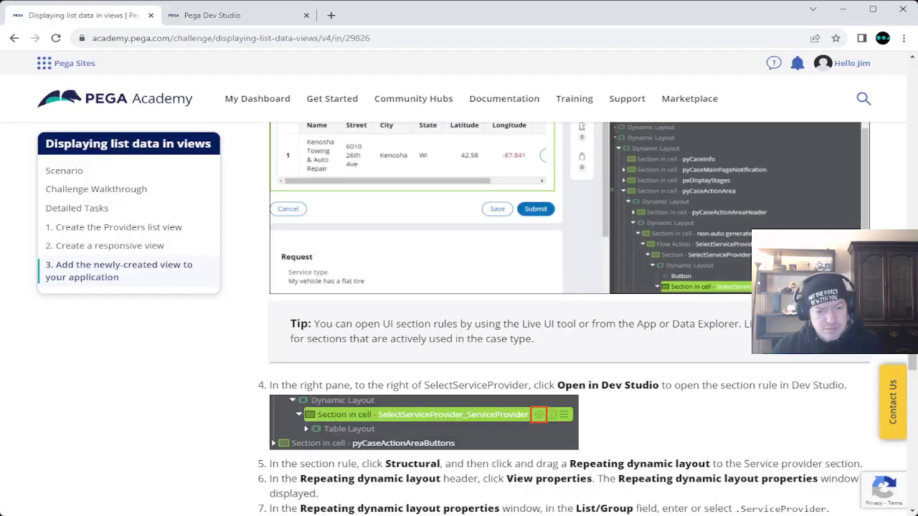
Step: Start a new suggestion: 'In Task 3. Step 4, they ask you to select the "Open in Dev Studio" for'
{"action": "scroll", "coordinate": [564, 319], "scroll_direction": "down", "scroll_amount": 20}
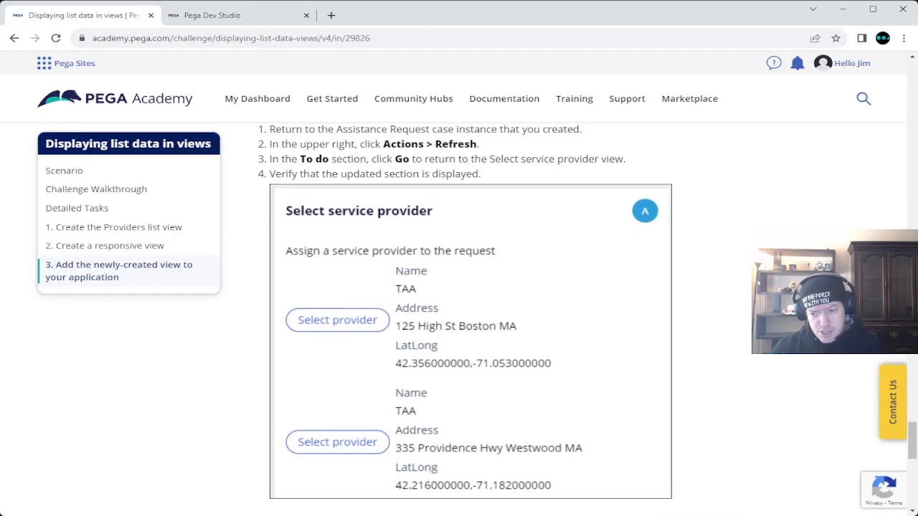
{"action": "left_click", "coordinate": [744, 312]}
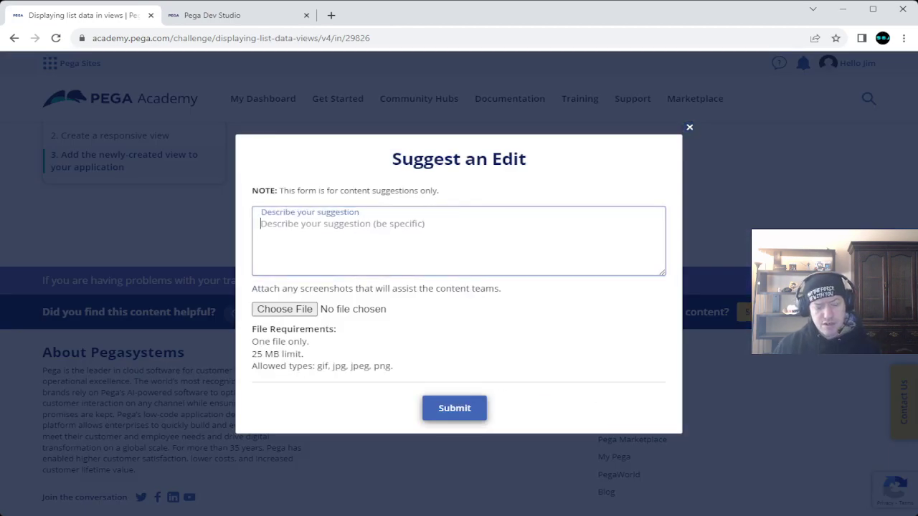
{"action": "type", "text": "In Step"}
{"action": "type", "text": " 3,"}
{"action": "key", "text": "BackSpace"}
{"action": "key", "text": "BackSpace"}
{"action": "key", "text": "BackSpace"}
{"action": "key", "text": "BackSpace"}
{"action": "key", "text": "BackSpace"}
{"action": "key", "text": "BackSpace"}
{"action": "key", "text": "BackSpace"}
{"action": "key", "text": "BackSpace"}
{"action": "type", "text": "Task 3."}
{"action": "type", "text": " Step 4, "}
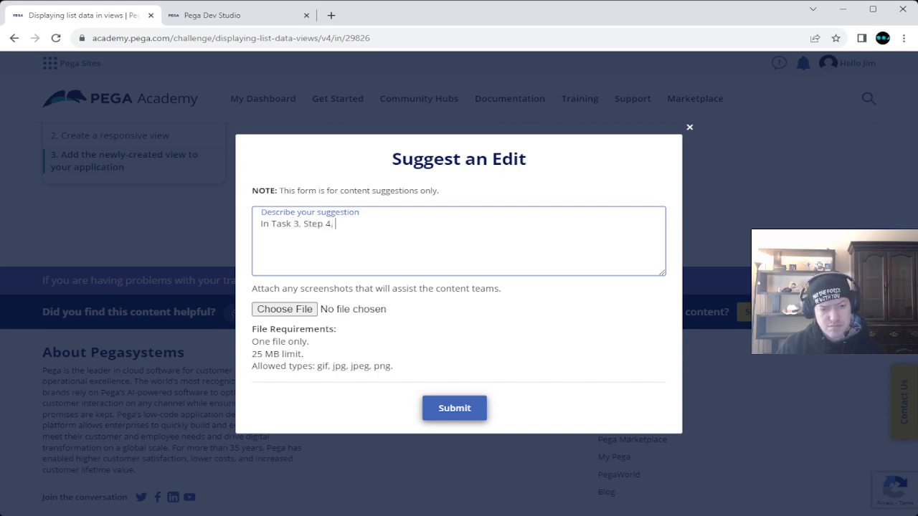
{"action": "type", "text": "they ask to"}
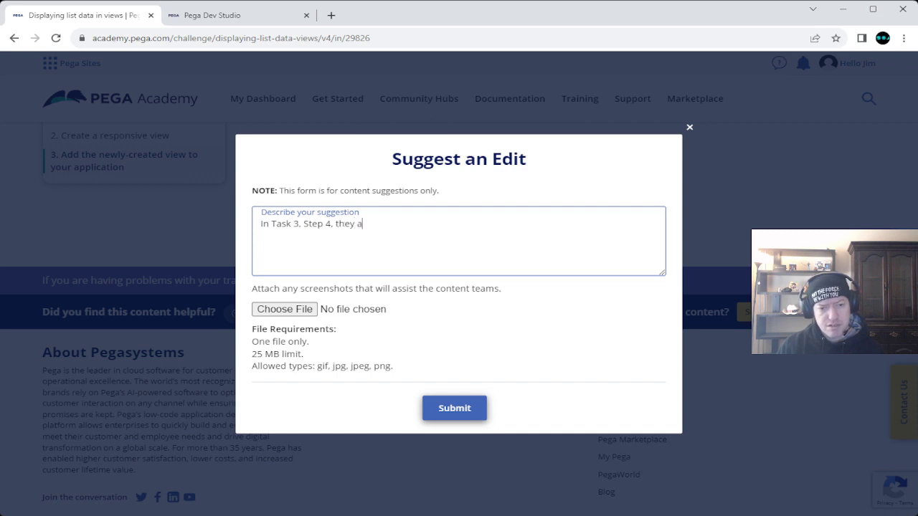
{"action": "key", "text": "BackSpace"}
{"action": "key", "text": "BackSpace"}
{"action": "type", "text": "you to"}
{"action": "key", "text": "BackSpace"}
{"action": "key", "text": "BackSpace"}
{"action": "type", "text": "to se"}
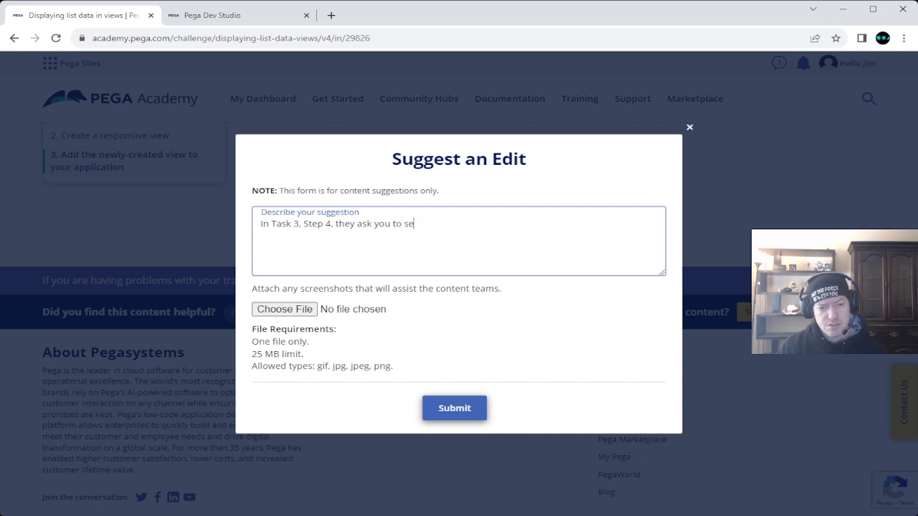
{"action": "type", "text": "lect the \"Open in Dev Studio\" for"}
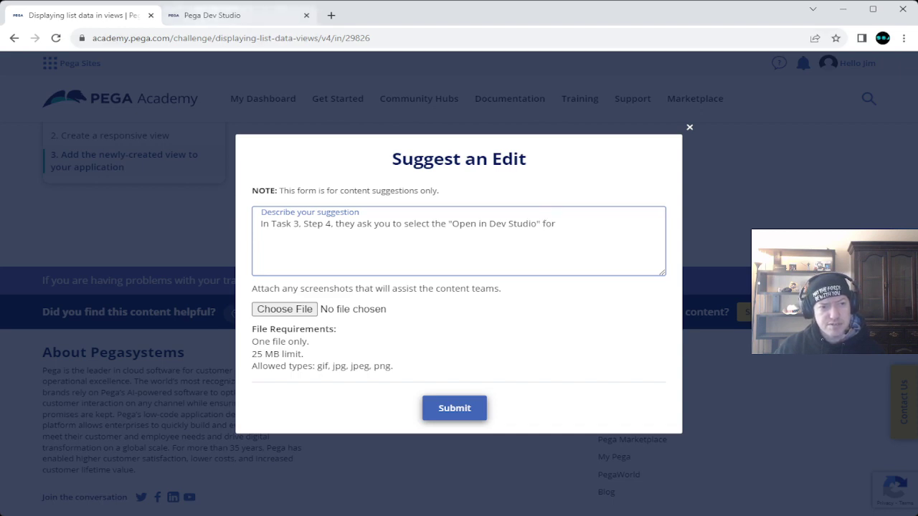
Step: Add that the screenshot isn't using section "SelectServiceProvider" but shows a subsection
{"action": "left_click", "coordinate": [211, 16]}
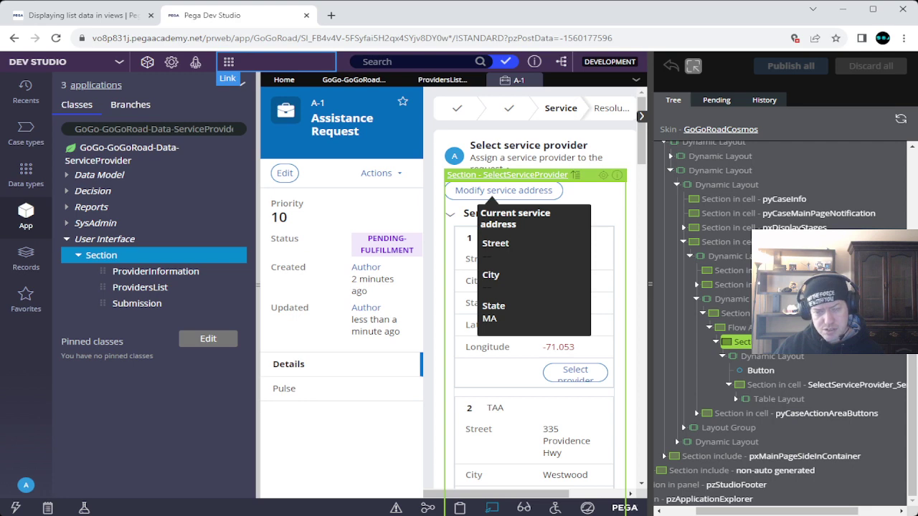
{"action": "left_click", "coordinate": [75, 15]}
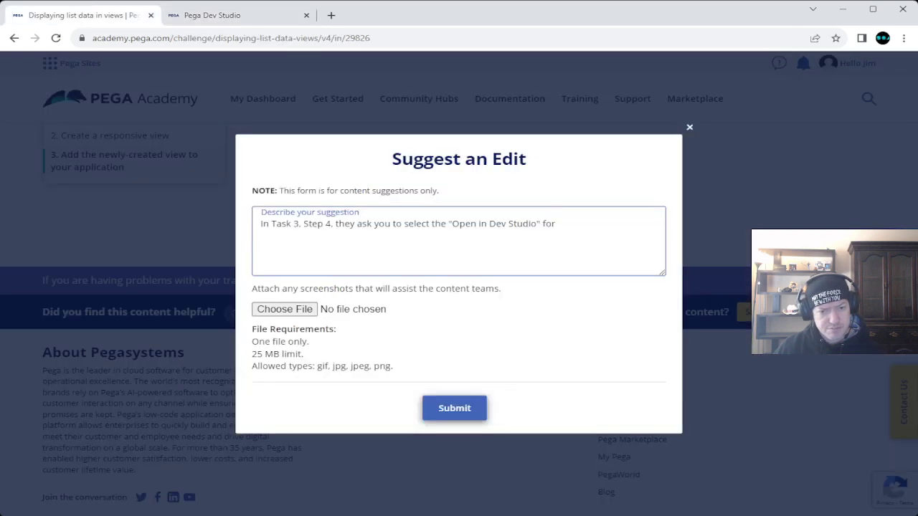
{"action": "type", "text": "\"Sel"}
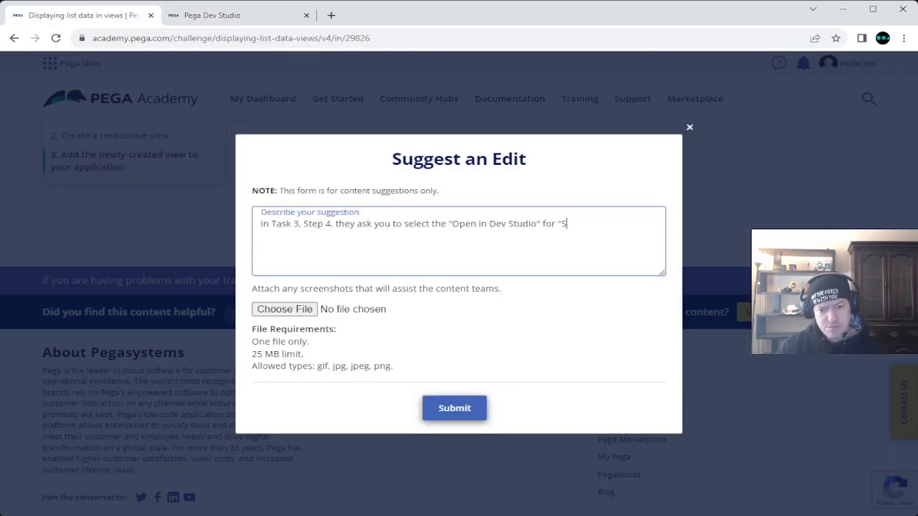
{"action": "key", "text": "BackSpace"}
{"action": "type", "text": "lect"}
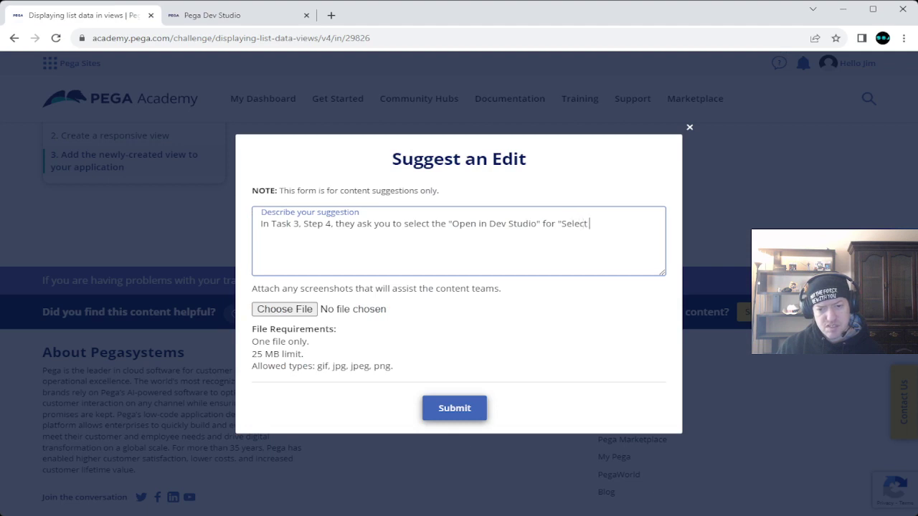
{"action": "type", "text": "ServiceProvider"}
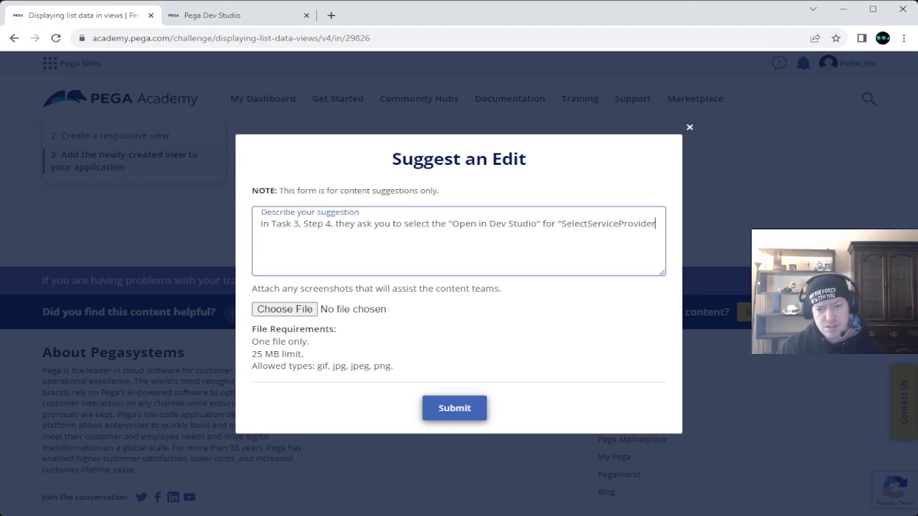
{"action": "type", "text": "\". "}
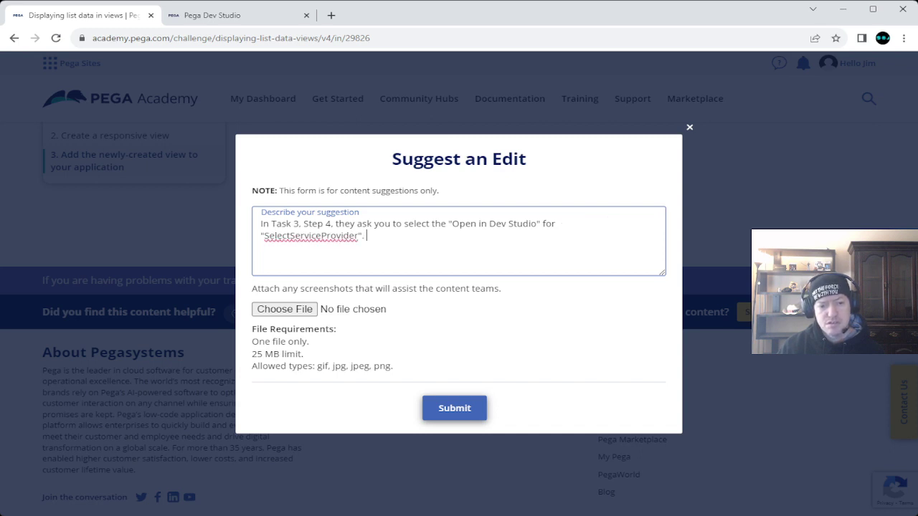
{"action": "type", "text": "However"}
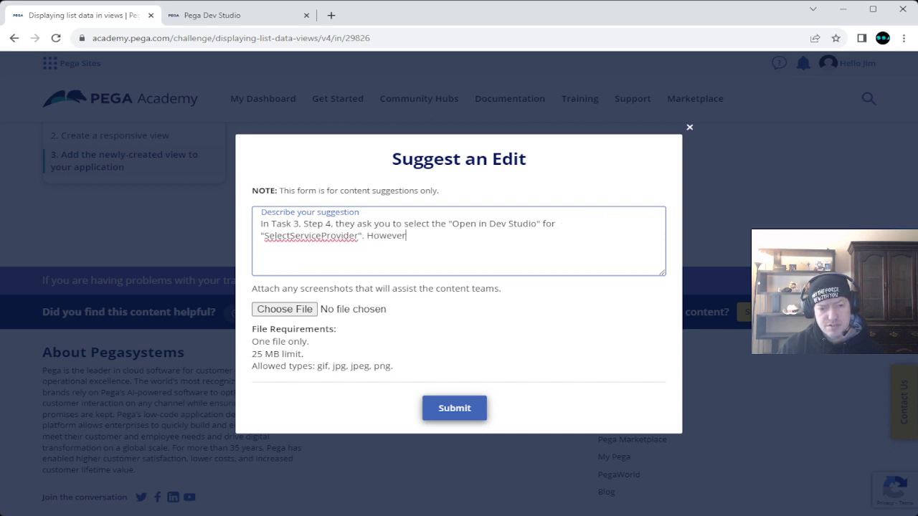
{"action": "type", "text": ", the sc"}
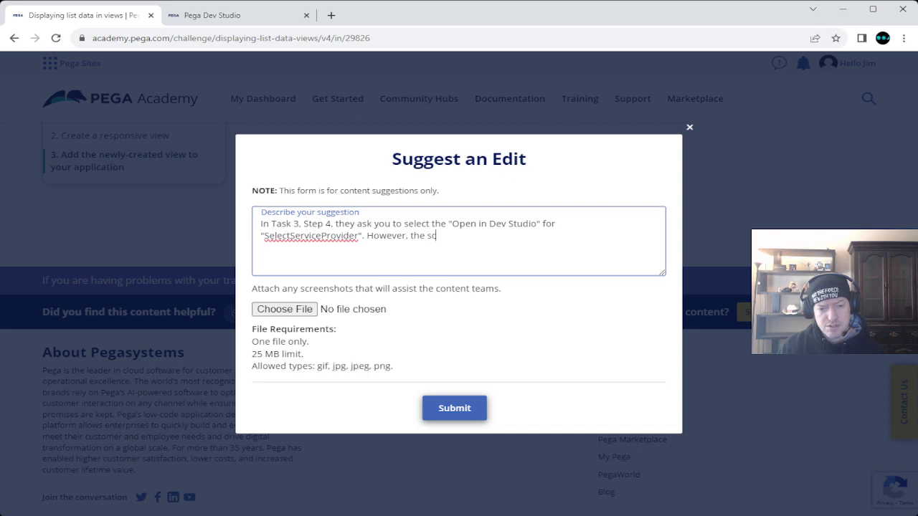
{"action": "type", "text": "reenshot"}
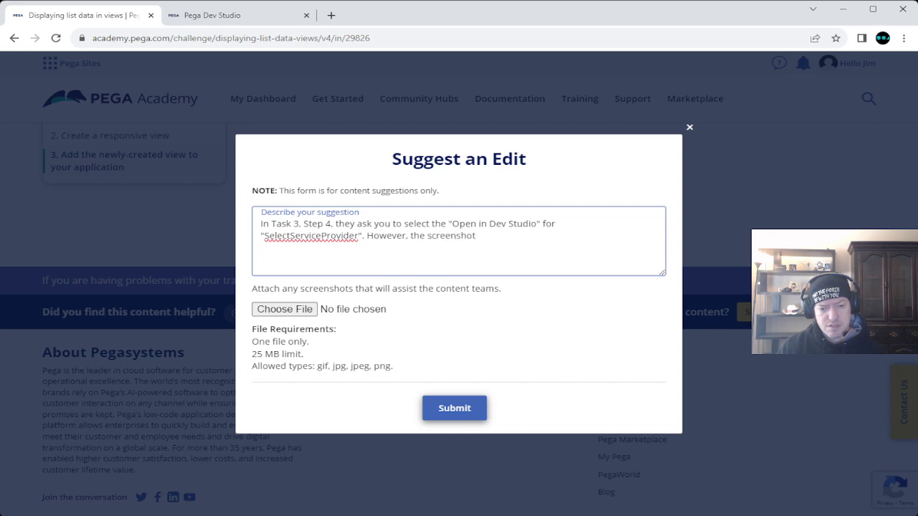
{"action": "type", "text": " given, is"}
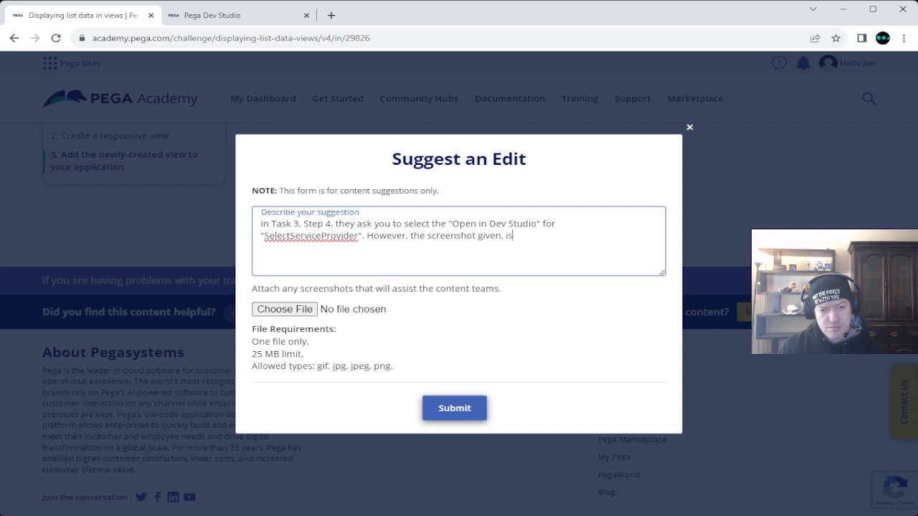
{"action": "type", "text": "n't use"}
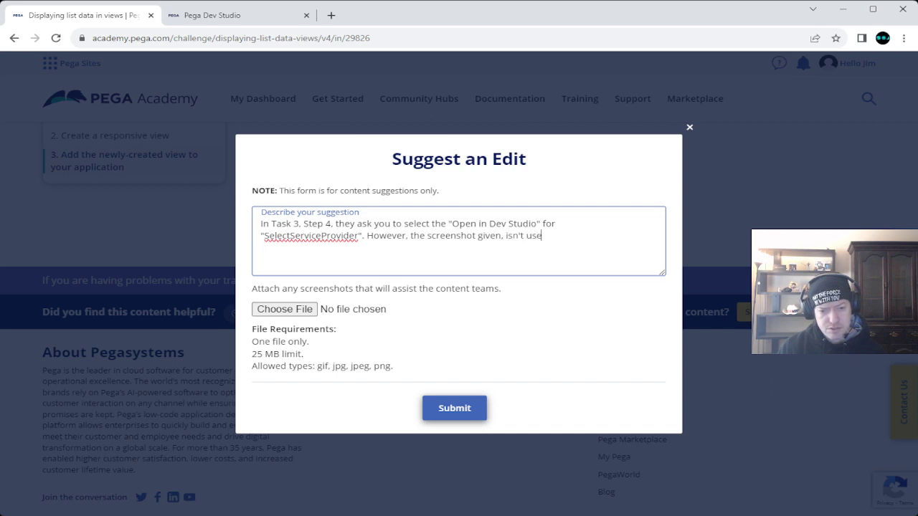
{"action": "key", "text": "BackSpace"}
{"action": "type", "text": "ing "}
{"action": "type", "text": "the \""}
{"action": "type", "text": "section \""}
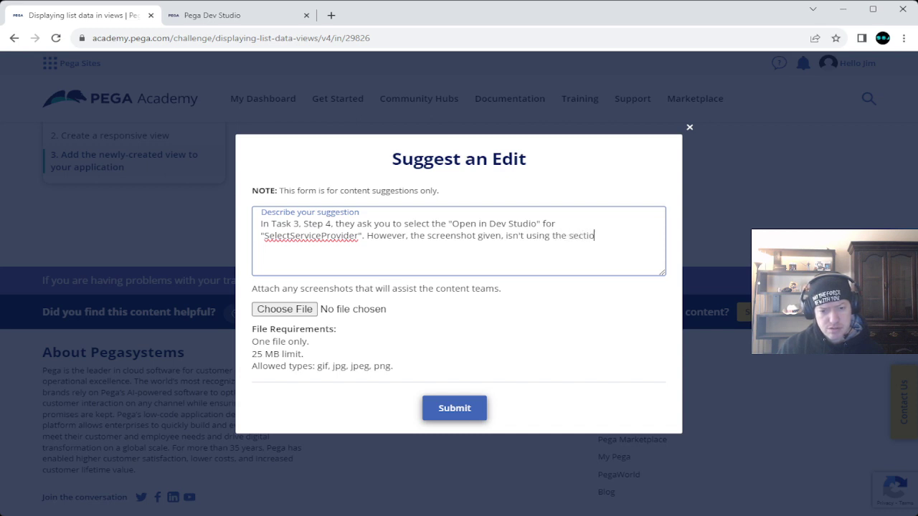
{"action": "type", "text": "Select"}
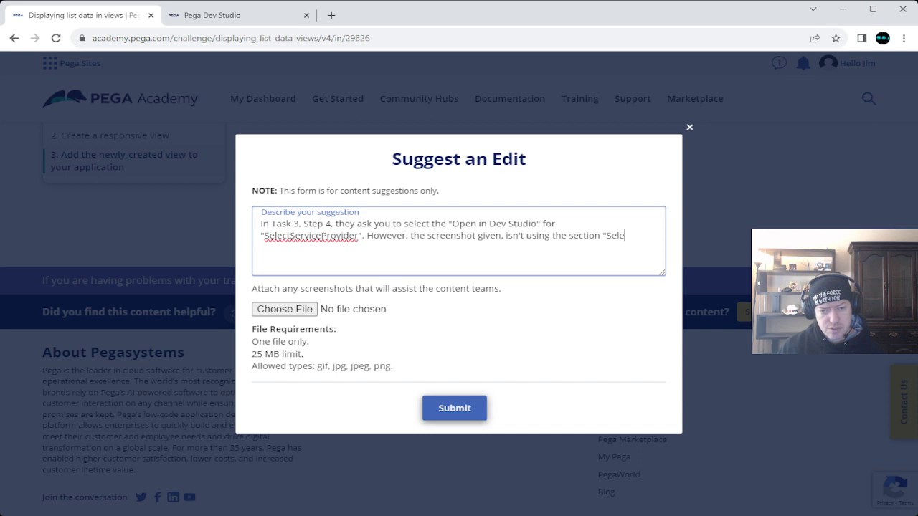
{"action": "type", "text": "Service"}
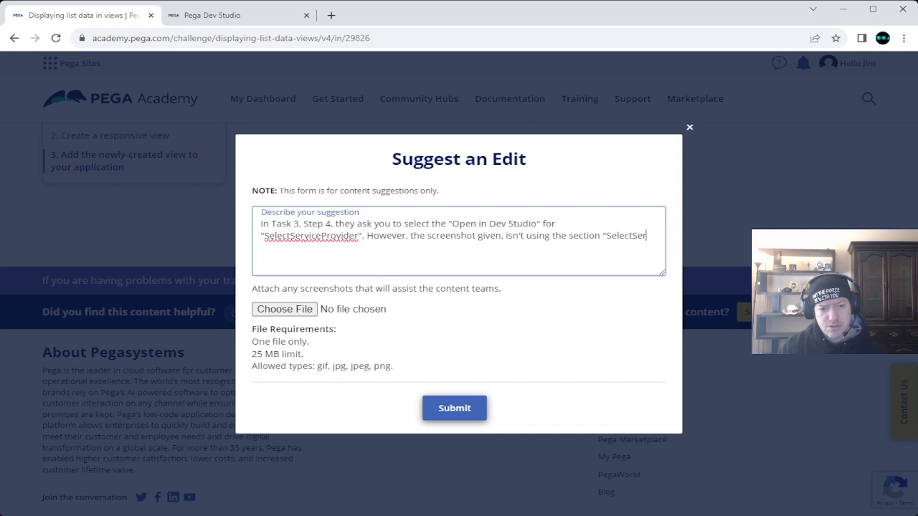
{"action": "type", "text": "Provider\"."}
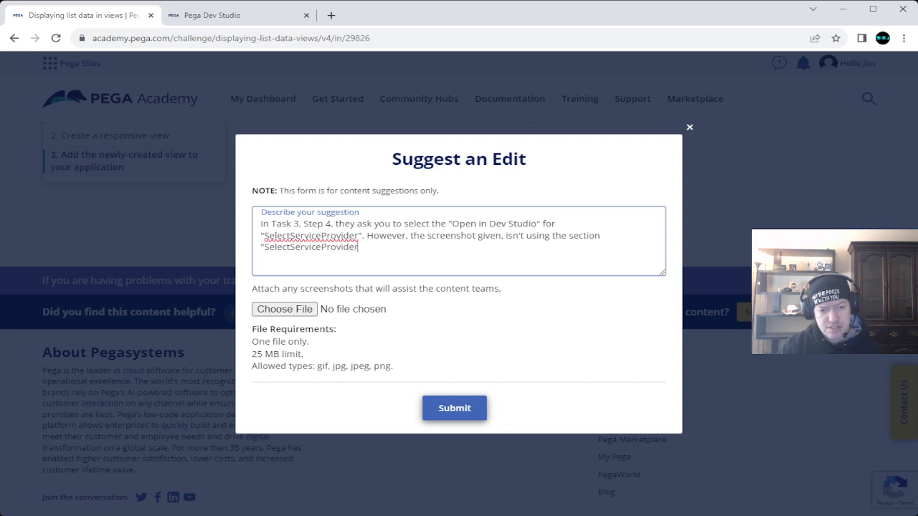
{"action": "type", "text": " is"}
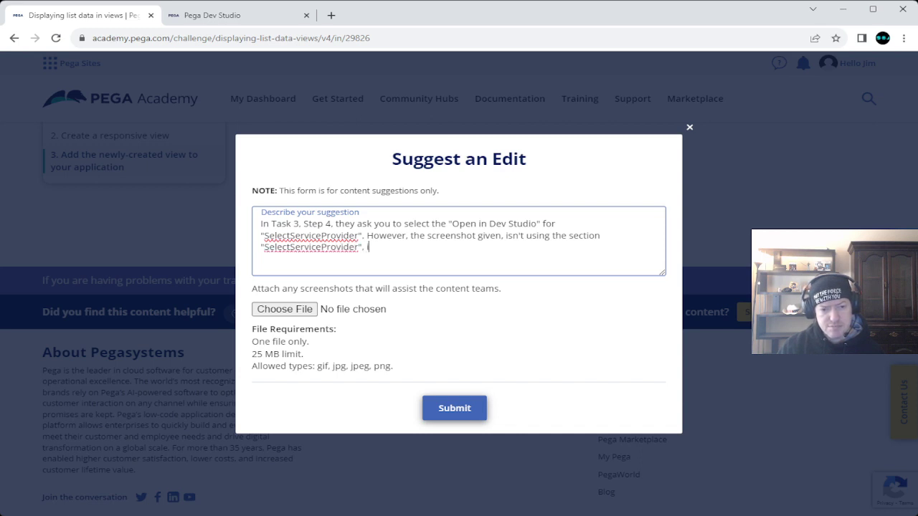
{"action": "key", "text": "BackSpace"}
{"action": "key", "text": "BackSpace"}
{"action": "type", "text": "t is showing "}
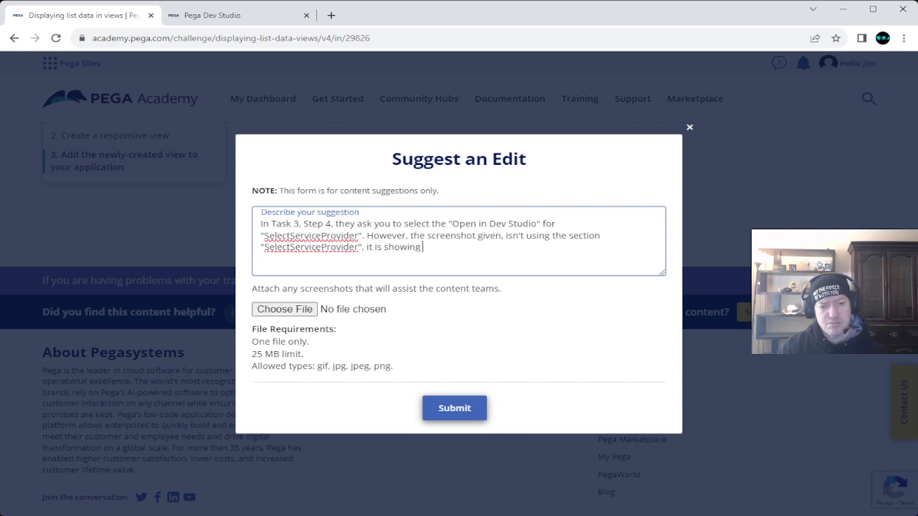
{"action": "type", "text": "a subse"}
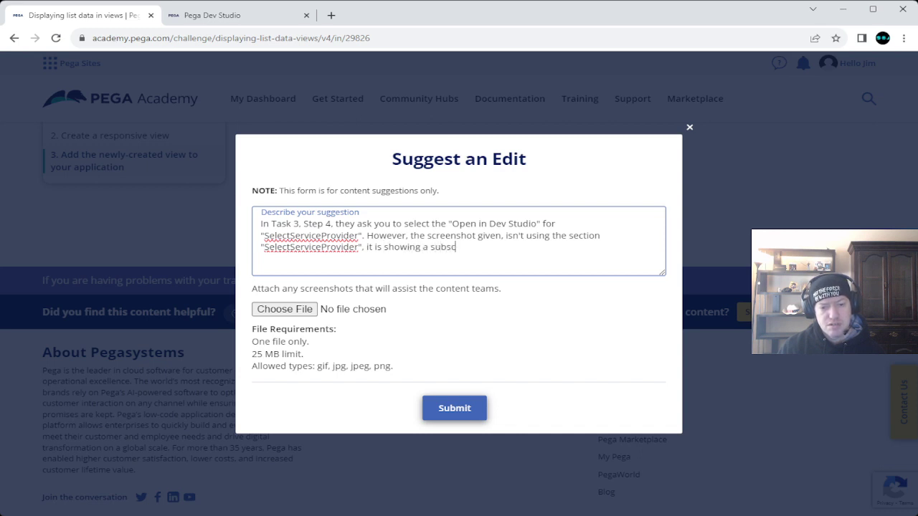
{"action": "type", "text": "ction"}
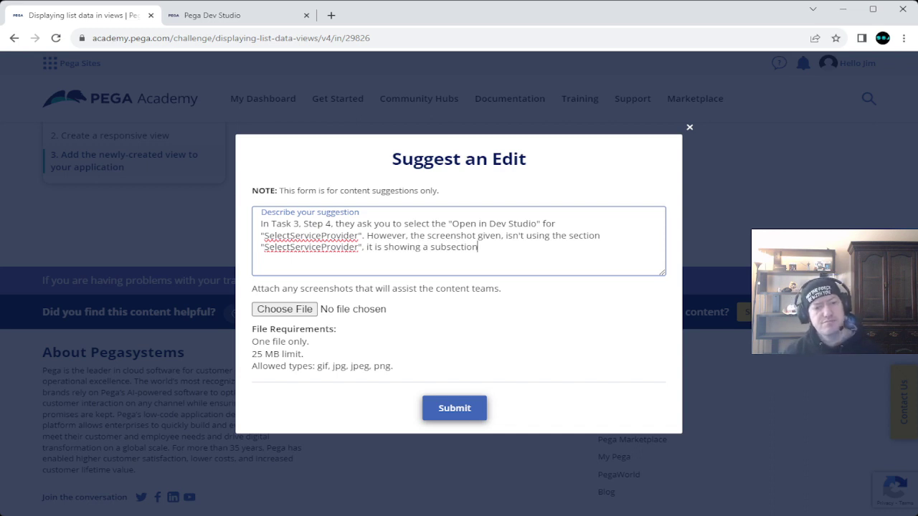
Step: Name the subsection "Section in cell", noting it isn't mentioned in the step
{"action": "key", "text": "ctrl+Tab"}
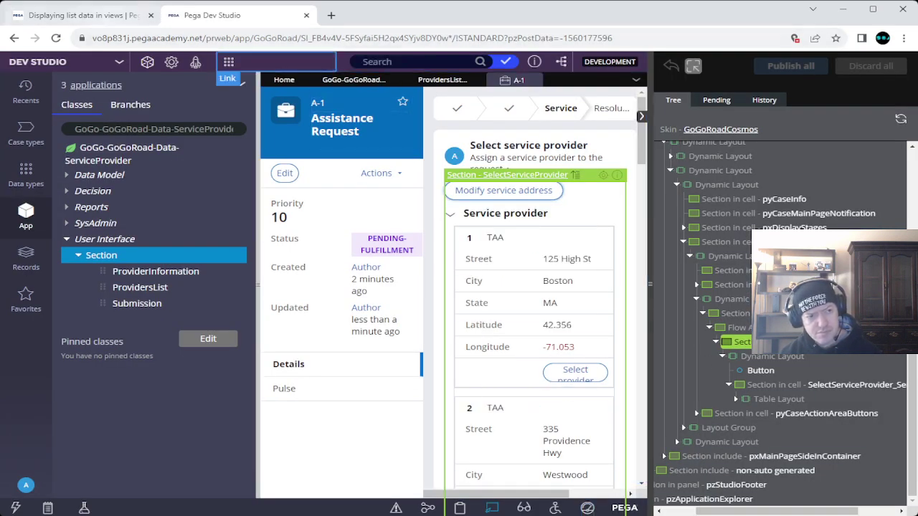
{"action": "left_click", "coordinate": [86, 15]}
{"action": "type", "text": "\"Section in cell\""}
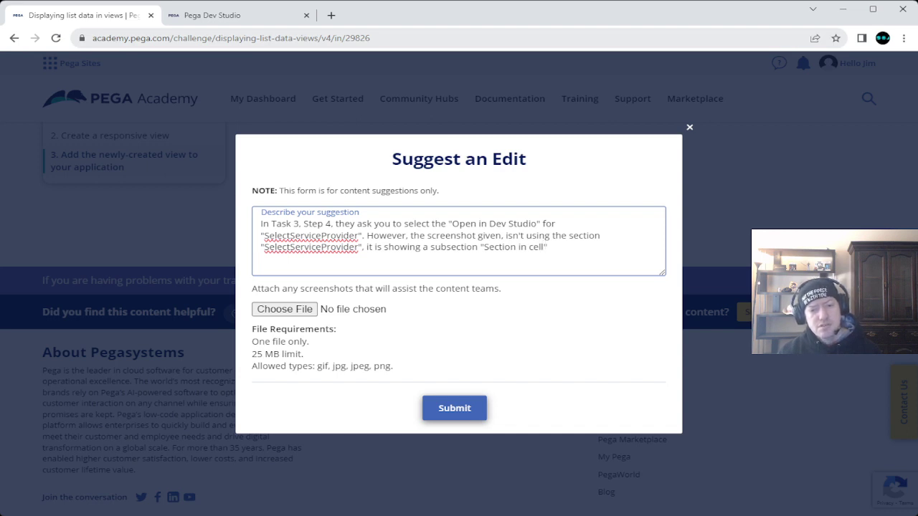
{"action": "type", "text": ". Which isn't"}
{"action": "type", "text": "mentioned in the step itself."}
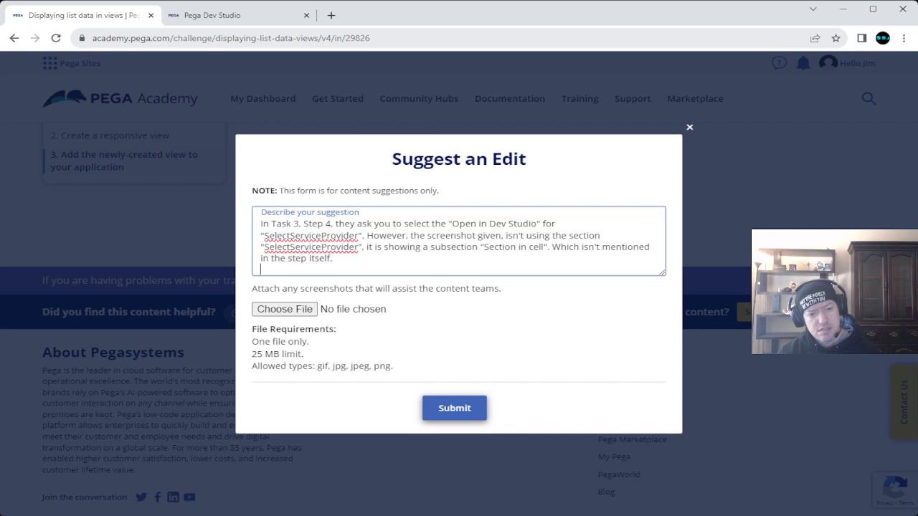
Step: Add a paragraph assuming the screenshot is incorrect and proceeding with the written instructions, then submit
{"action": "key", "text": "Return"}
{"action": "type", "text": "S"}
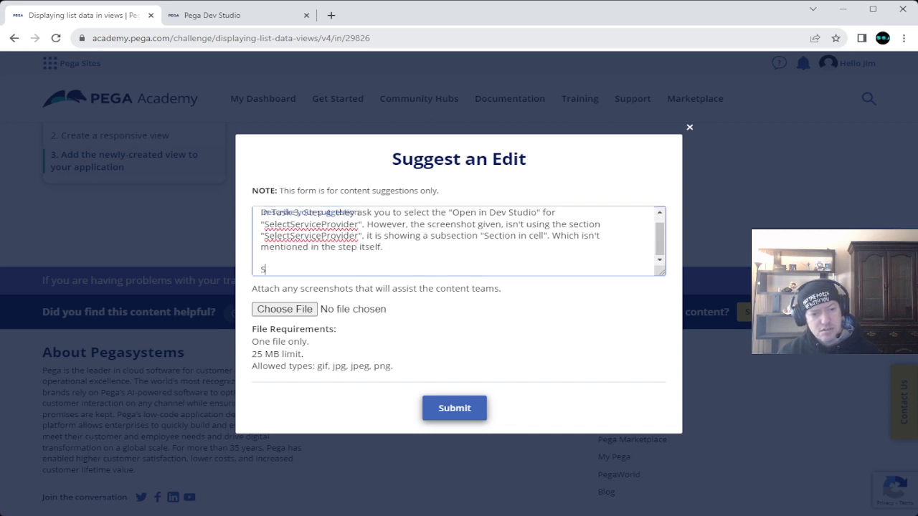
{"action": "type", "text": "o I'm "}
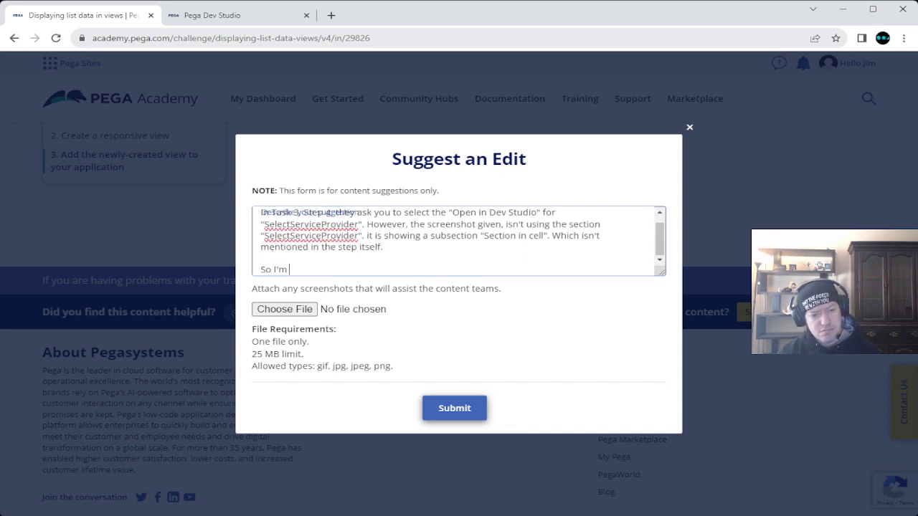
{"action": "type", "text": "making the s"}
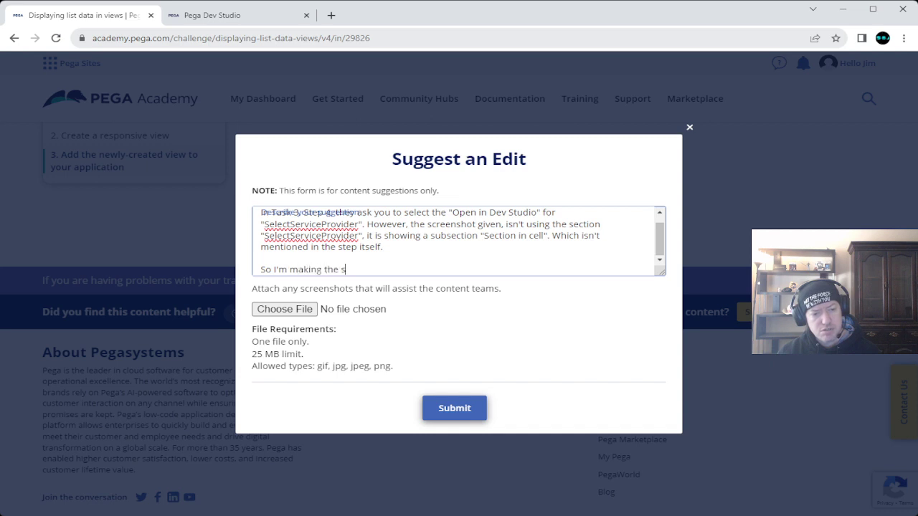
{"action": "key", "text": "BackSpace"}
{"action": "type", "text": "assum"}
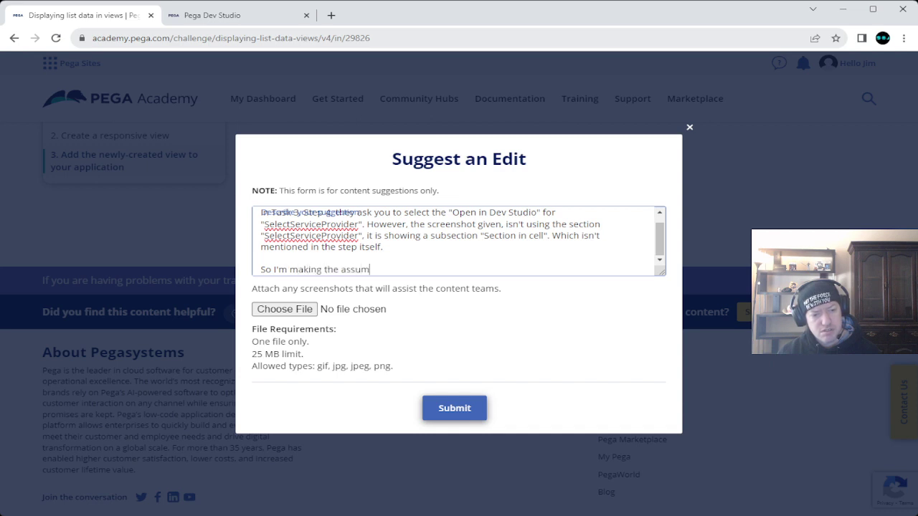
{"action": "type", "text": "ption that th"}
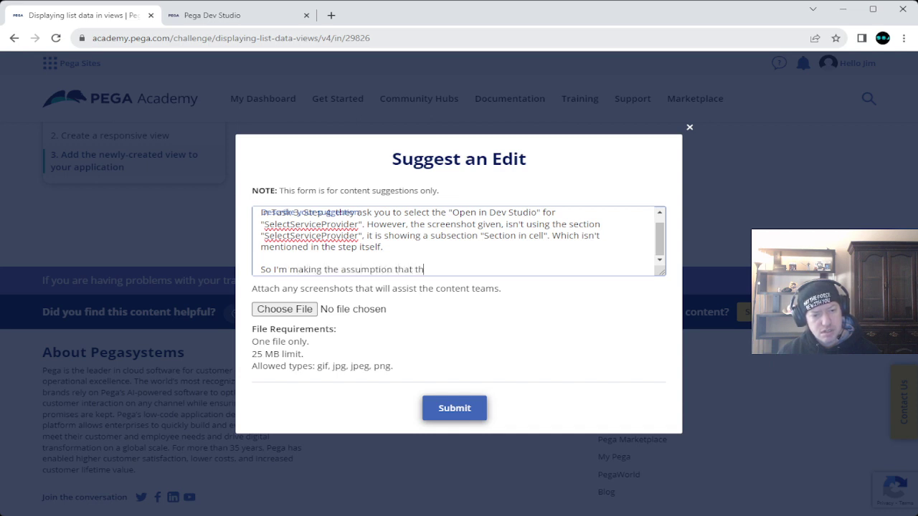
{"action": "type", "text": "e screensh"}
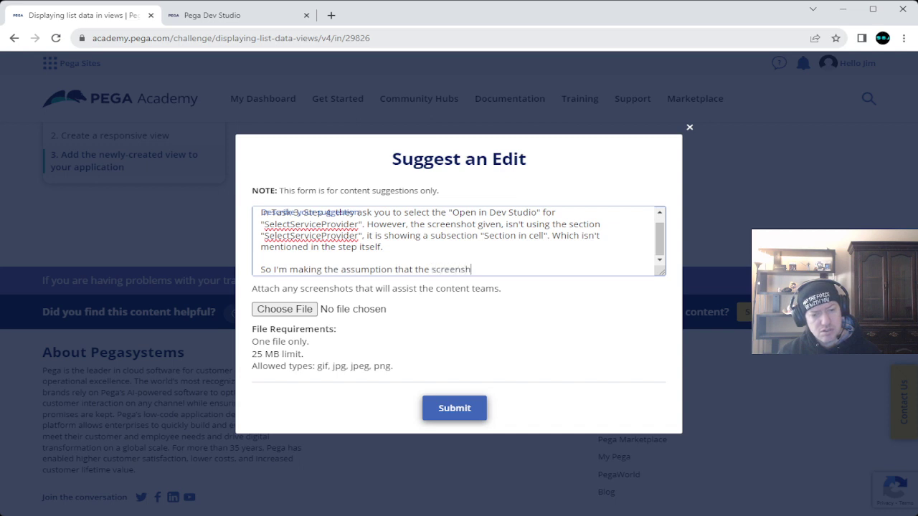
{"action": "type", "text": "ot given is incorer"}
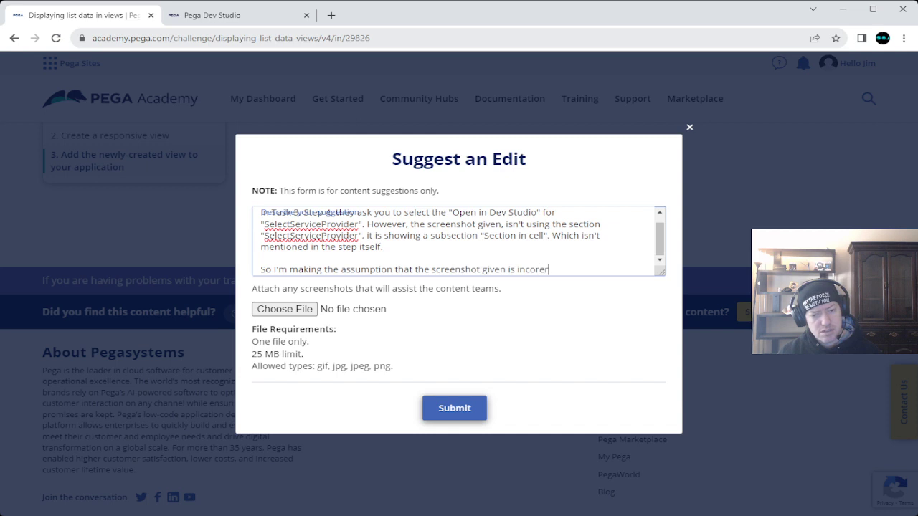
{"action": "key", "text": "BackSpace"}
{"action": "type", "text": "rect and I will pr"}
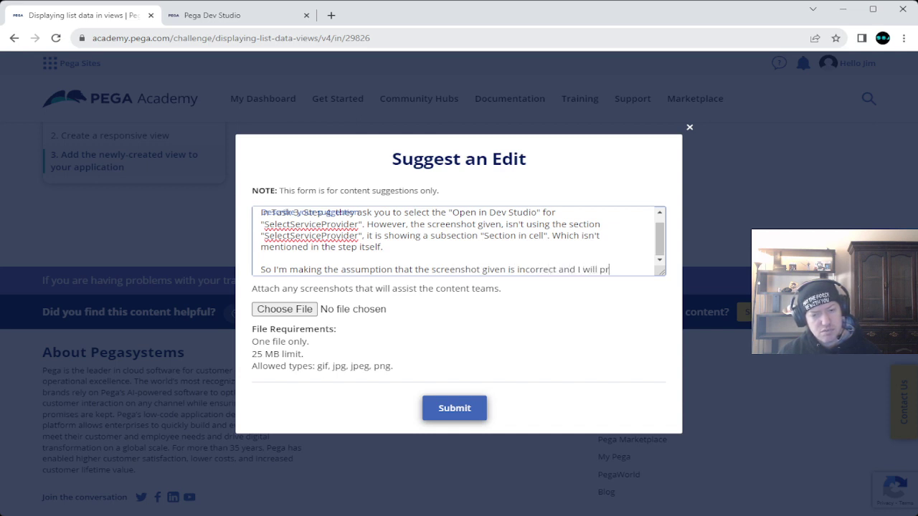
{"action": "type", "text": "oceed "}
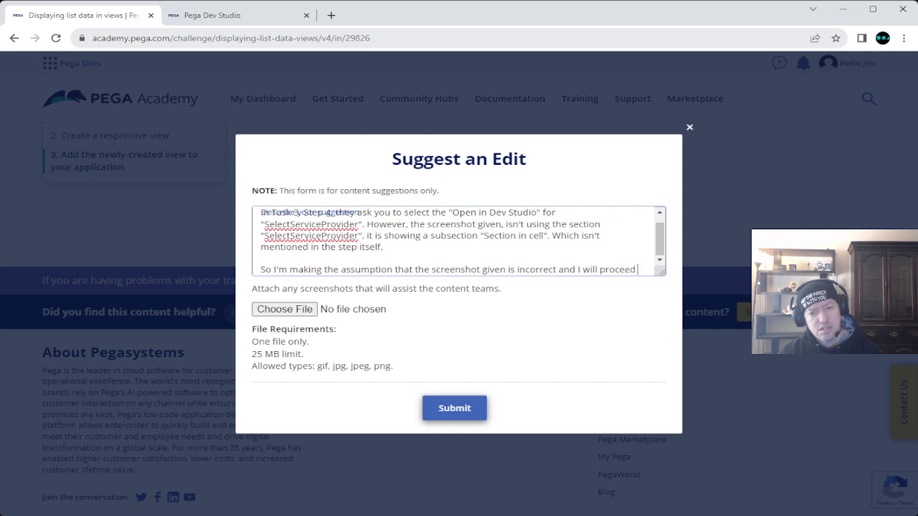
{"action": "type", "text": "with the inst"}
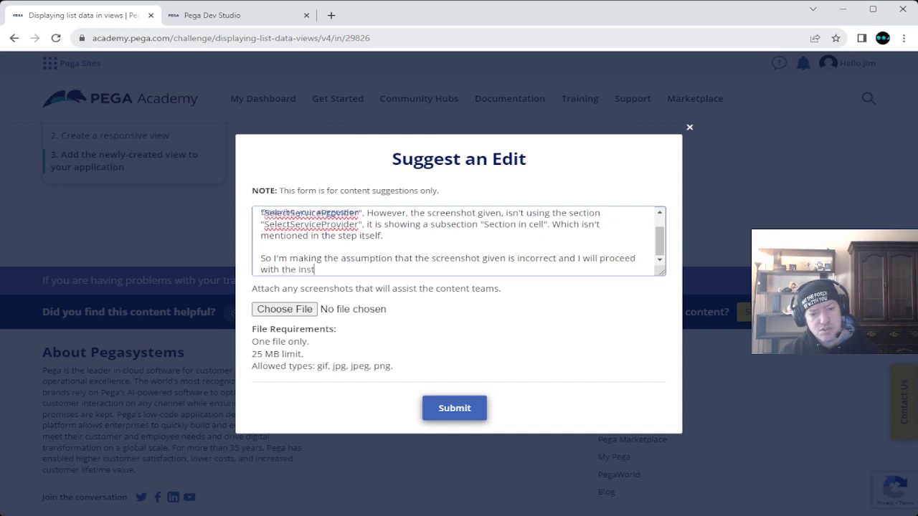
{"action": "type", "text": "ructions g"}
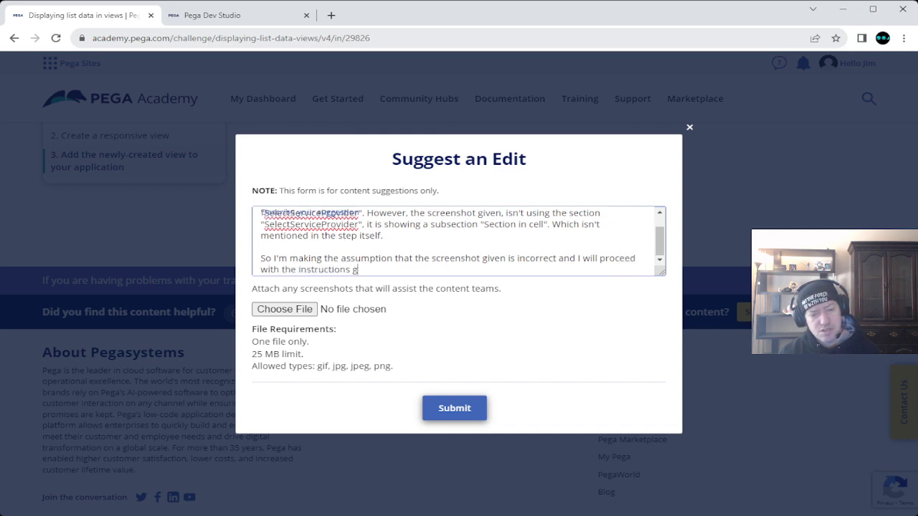
{"action": "type", "text": "iven and "}
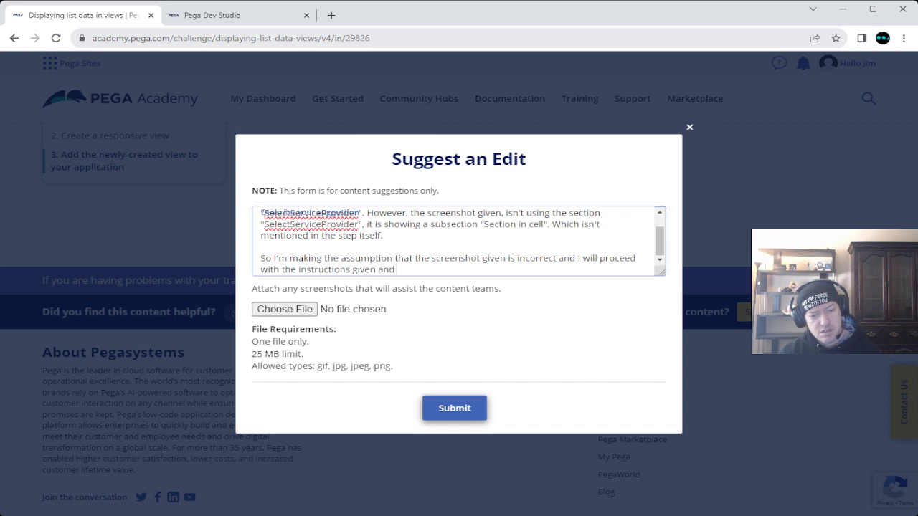
{"action": "type", "text": "what is not shown."}
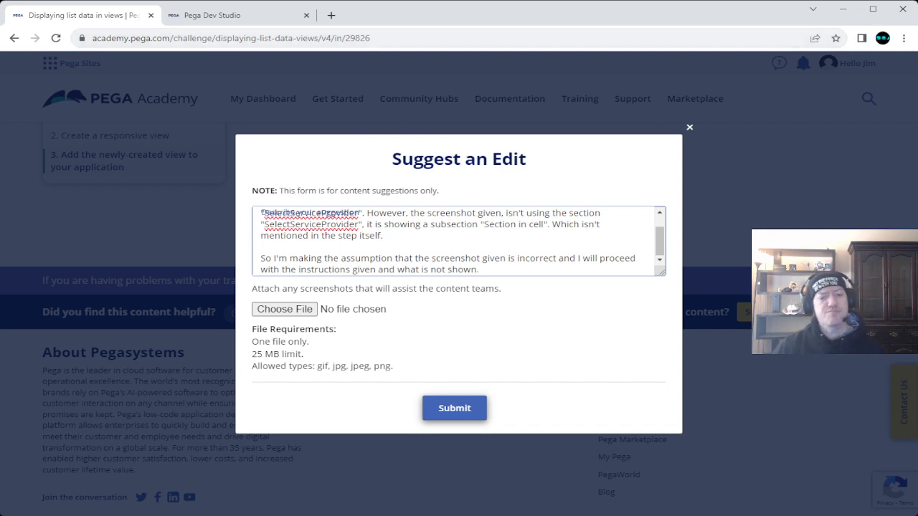
{"action": "left_click", "coordinate": [455, 408]}
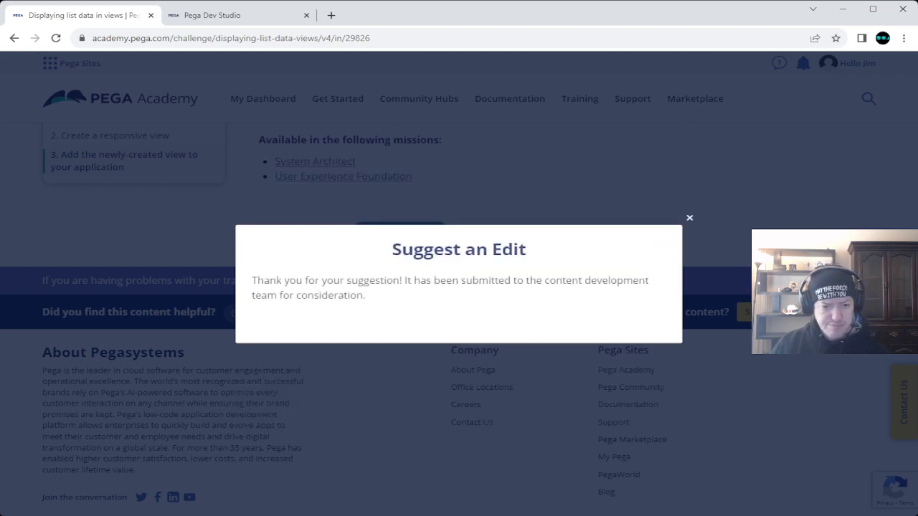
Step: Dismiss the thank-you, scroll up to Task 3 step 4, and return to Dev Studio's Live UI view
{"action": "left_click", "coordinate": [689, 217]}
{"action": "scroll", "coordinate": [459, 322], "scroll_direction": "up", "scroll_amount": 10}
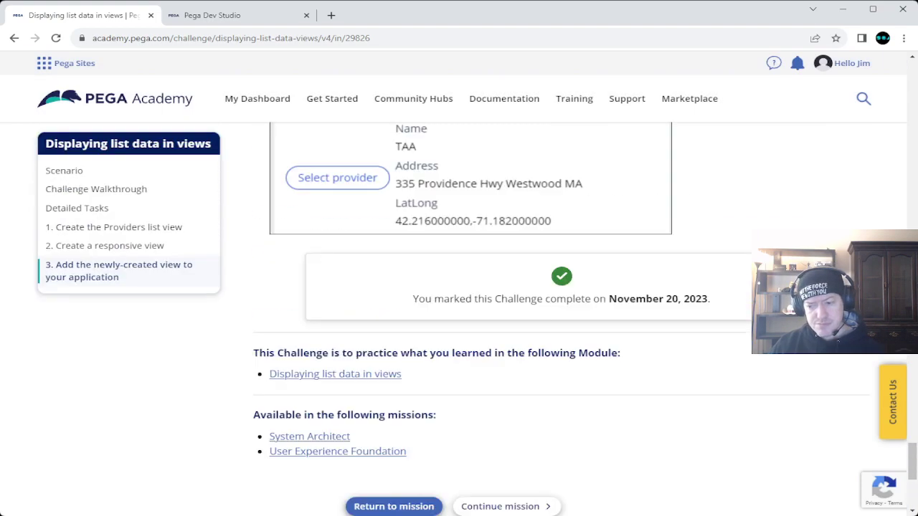
{"action": "scroll", "coordinate": [459, 323], "scroll_direction": "up", "scroll_amount": 10}
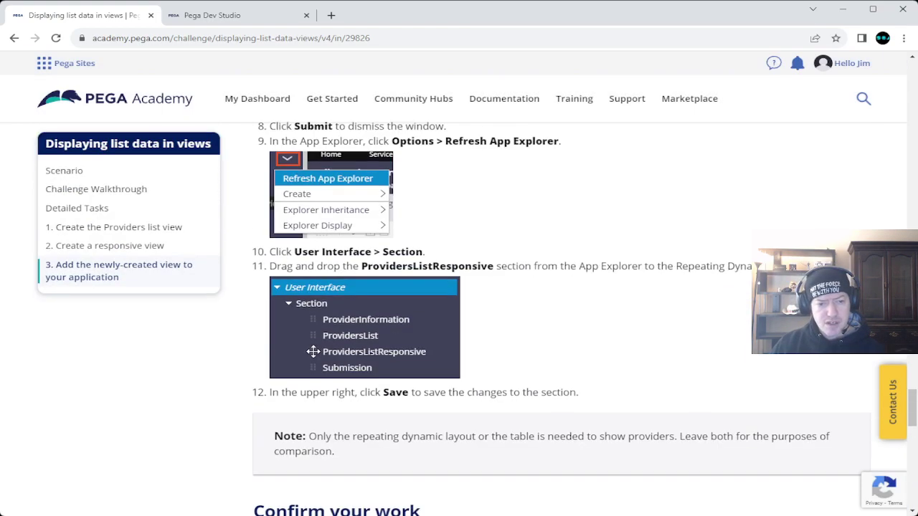
{"action": "scroll", "coordinate": [459, 323], "scroll_direction": "up", "scroll_amount": 3}
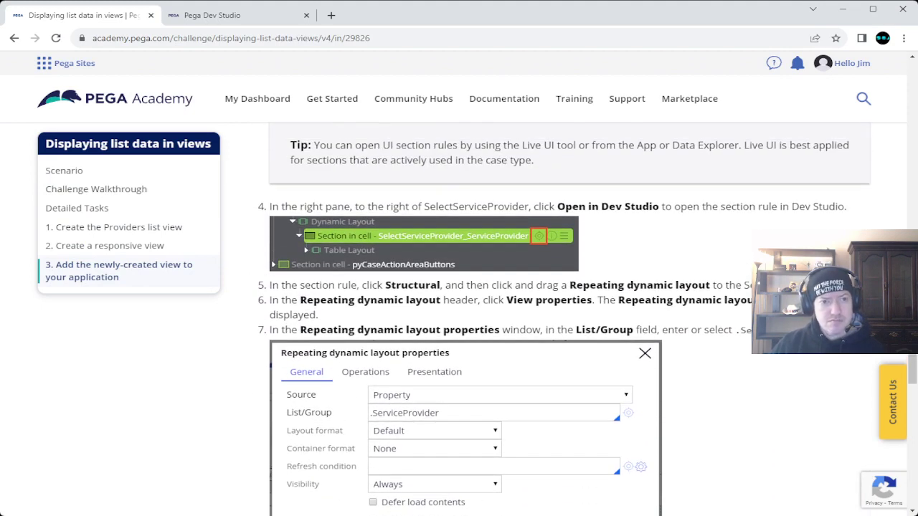
{"action": "left_click", "coordinate": [211, 15]}
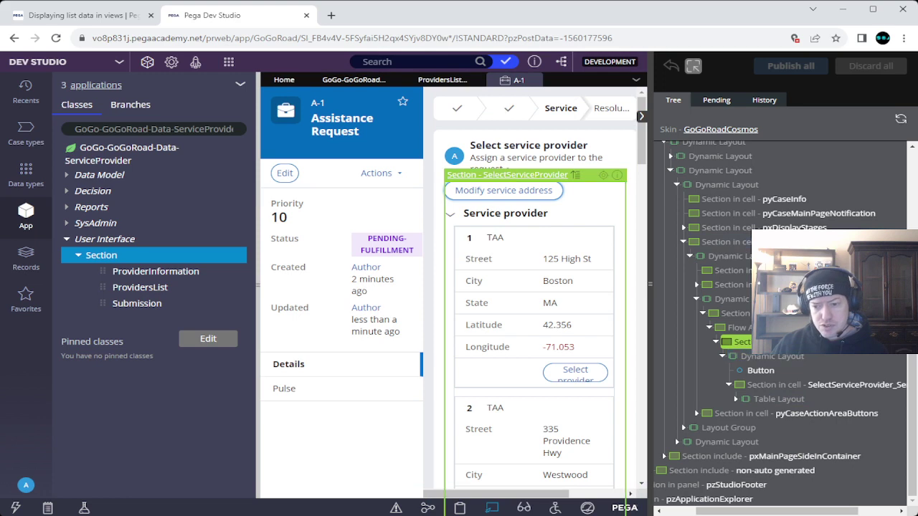
Step: Open the SelectServiceProvider section rule and compare it against the tutorial's step 4 screenshot
{"action": "left_click", "coordinate": [603, 175]}
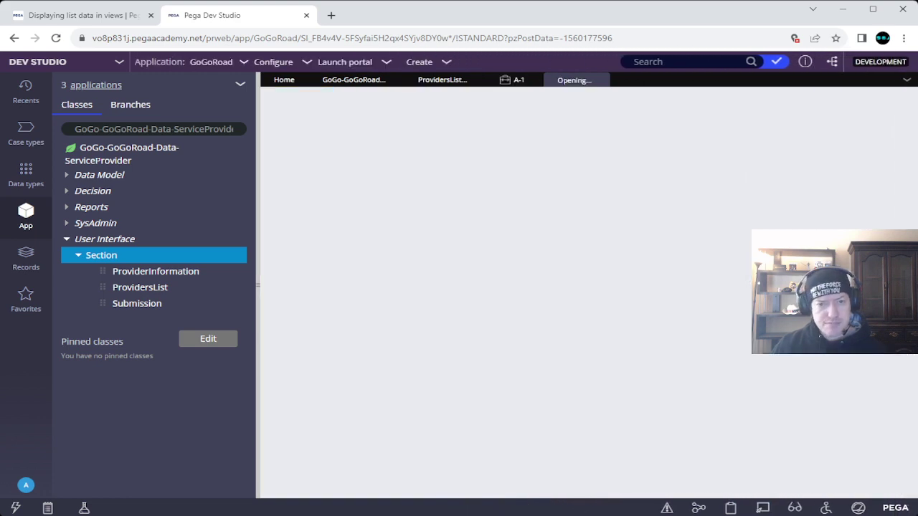
{"action": "left_click", "coordinate": [78, 15]}
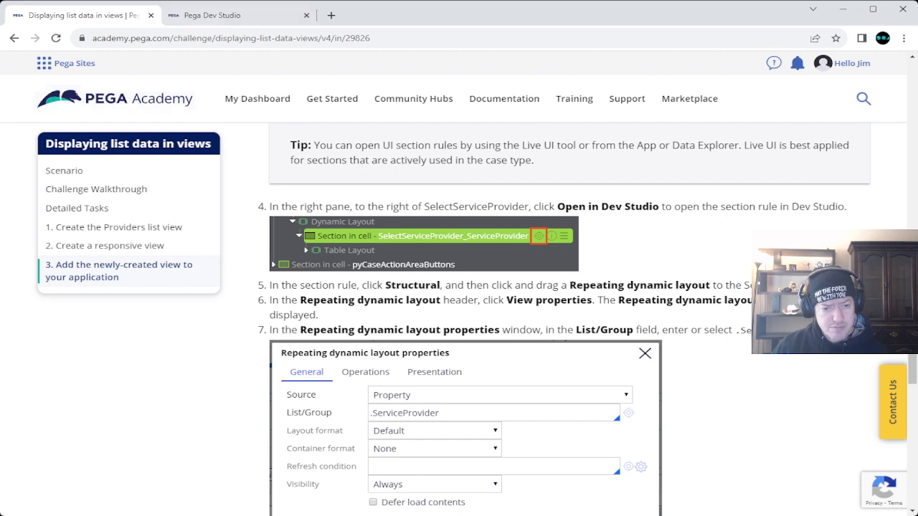
{"action": "left_click", "coordinate": [211, 15]}
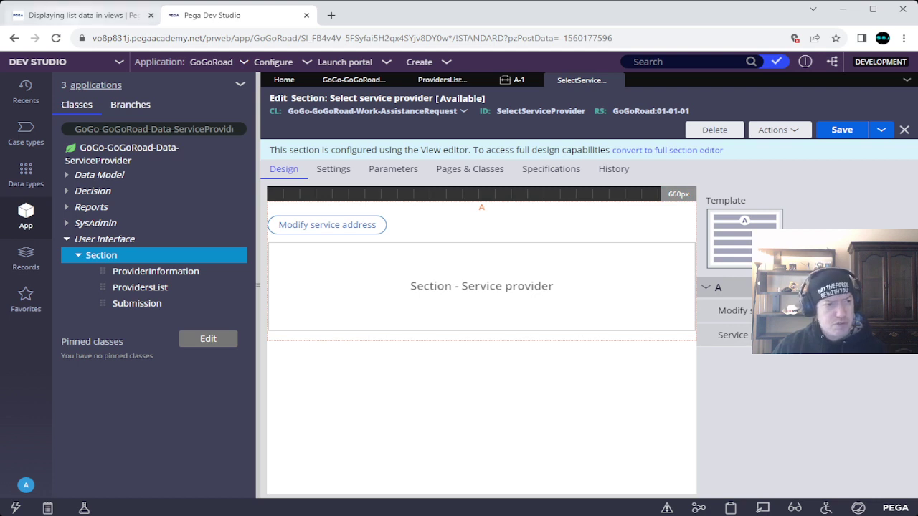
{"action": "left_click", "coordinate": [75, 15]}
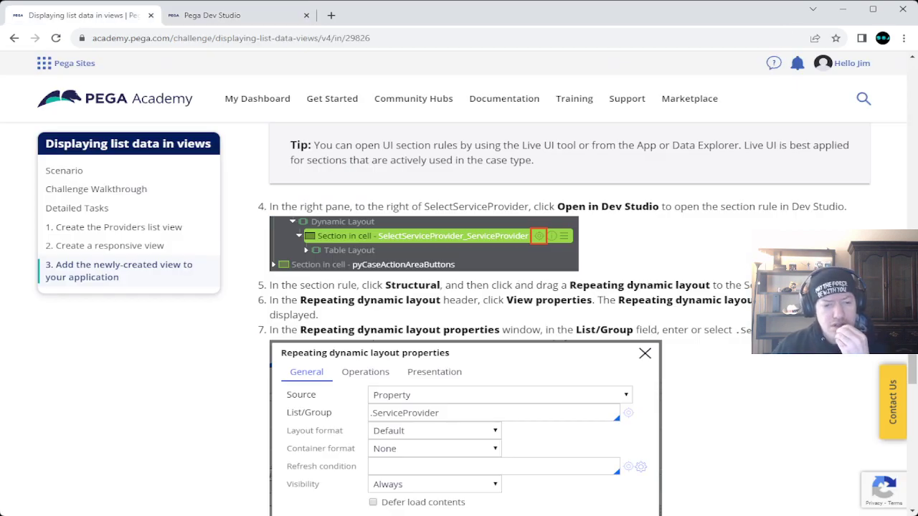
{"action": "key", "text": "ctrl+Tab"}
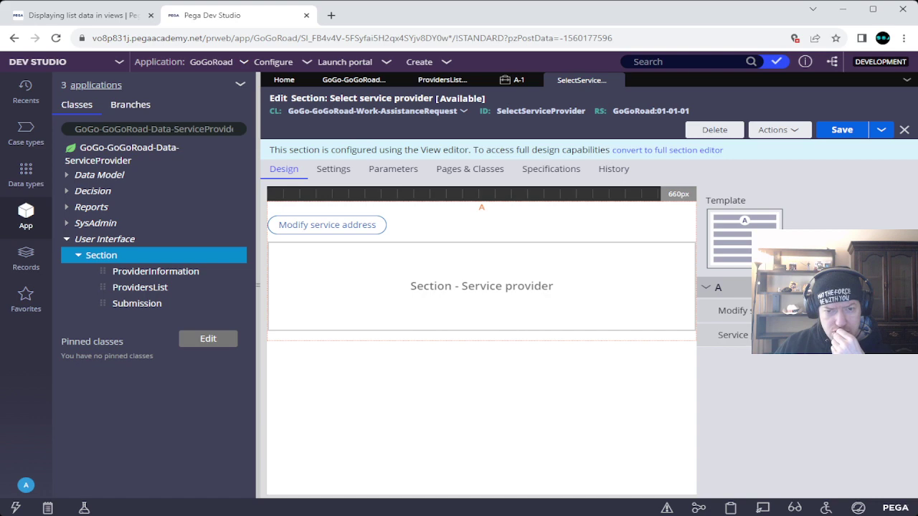
{"action": "key", "text": "ctrl+shift+Tab"}
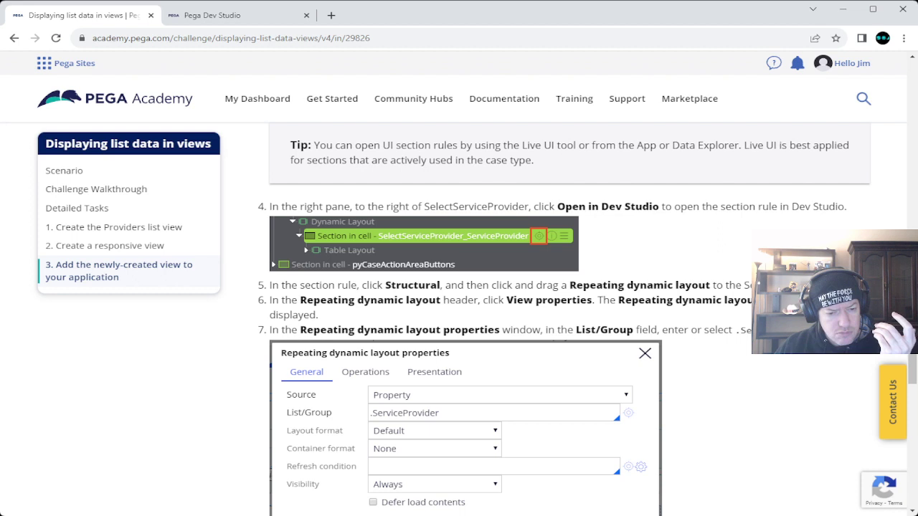
{"action": "left_click", "coordinate": [215, 15]}
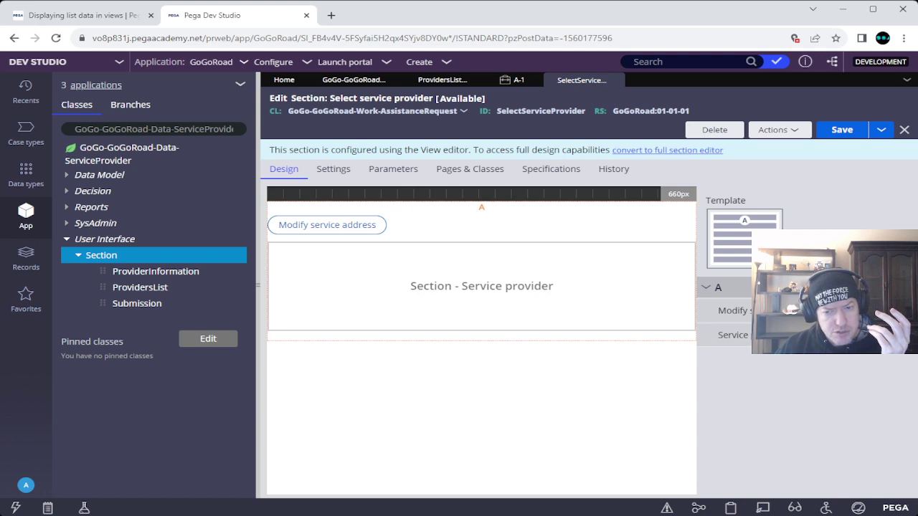
{"action": "left_click", "coordinate": [667, 150]}
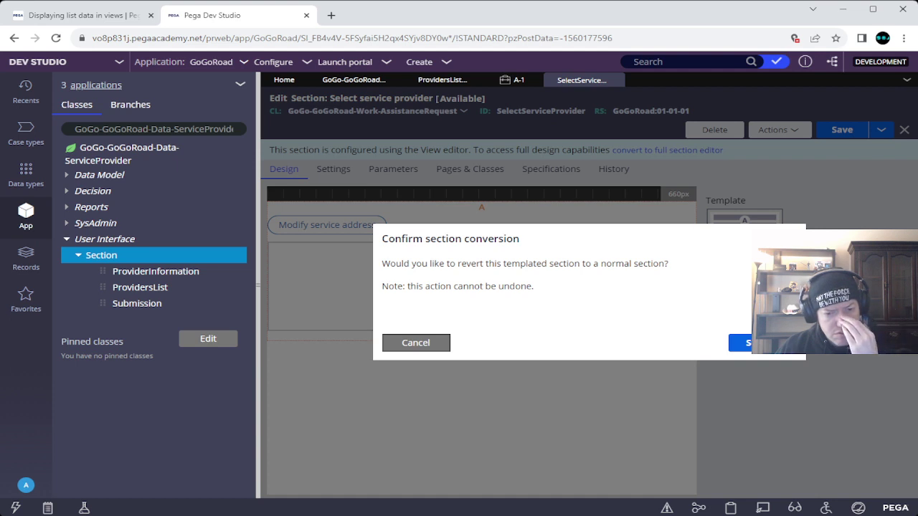
{"action": "left_click", "coordinate": [415, 343]}
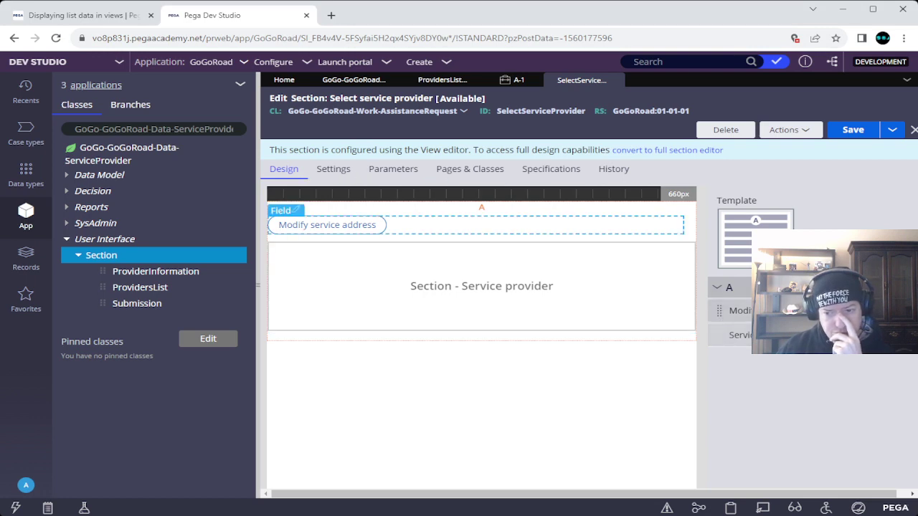
Step: Scroll the challenge page down to steps 10-12, then back up to Task 3 steps 4-7
{"action": "key", "text": "ctrl+1"}
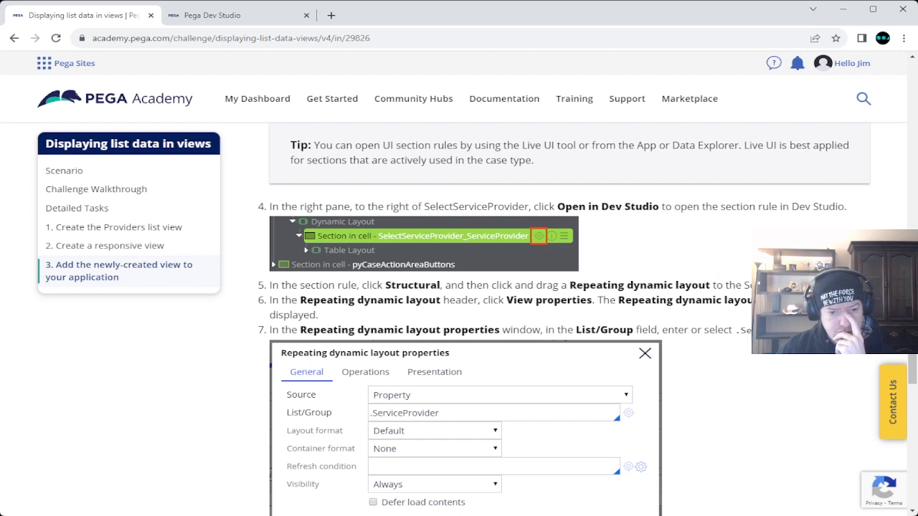
{"action": "scroll", "coordinate": [566, 319], "scroll_direction": "down", "scroll_amount": 2}
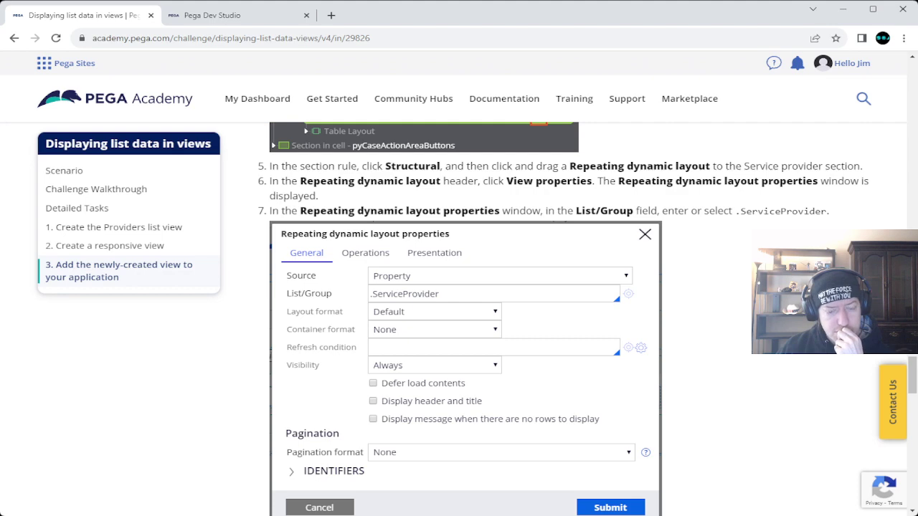
{"action": "scroll", "coordinate": [313, 470], "scroll_direction": "down", "scroll_amount": 4}
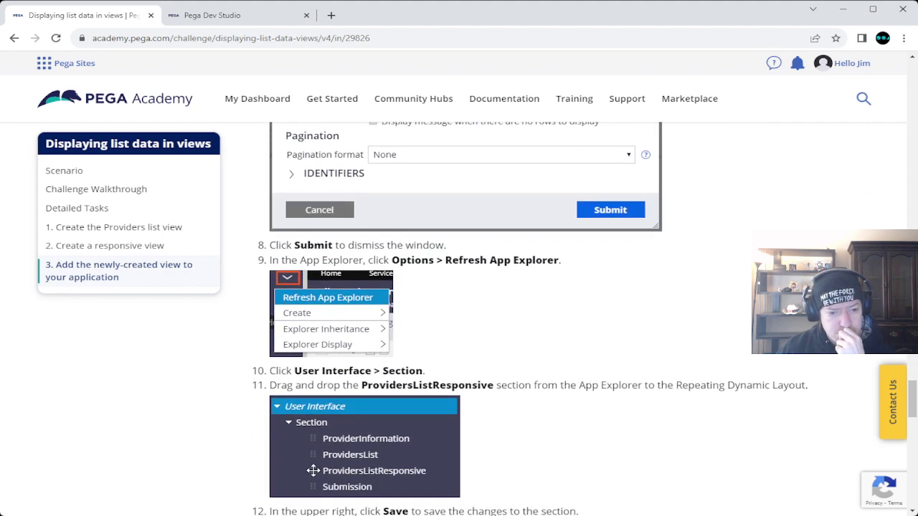
{"action": "scroll", "coordinate": [458, 319], "scroll_direction": "down", "scroll_amount": 3}
{"action": "scroll", "coordinate": [313, 286], "scroll_direction": "up", "scroll_amount": 9}
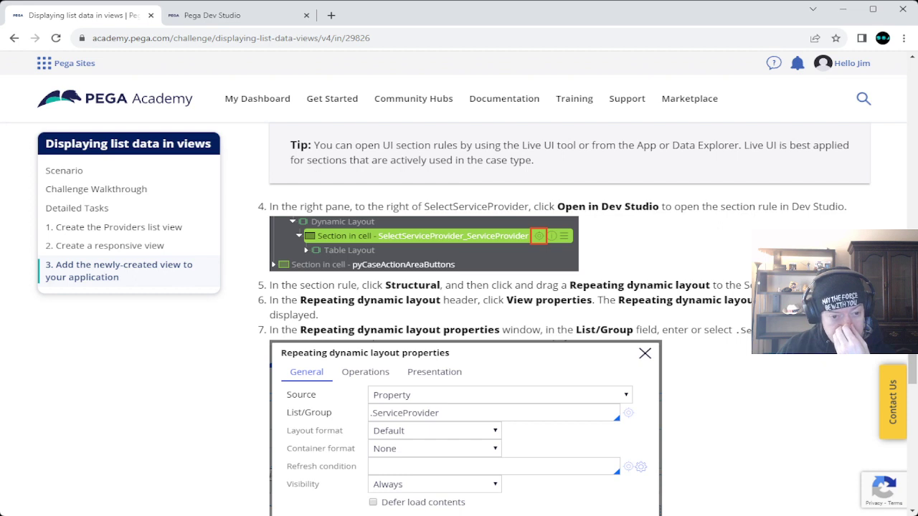
Step: Close the Select service provider section and open SelectServiceProvider_ServiceProvider from Live UI
{"action": "left_click", "coordinate": [215, 16]}
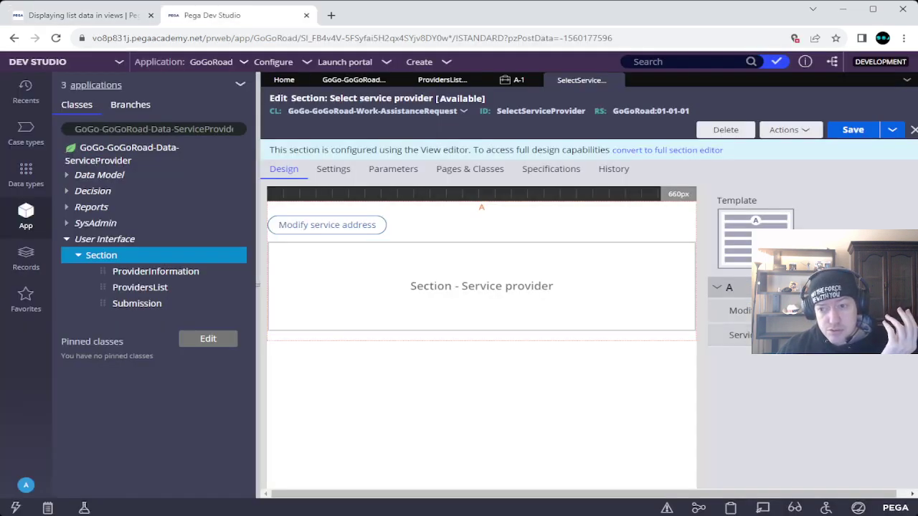
{"action": "left_click", "coordinate": [615, 80]}
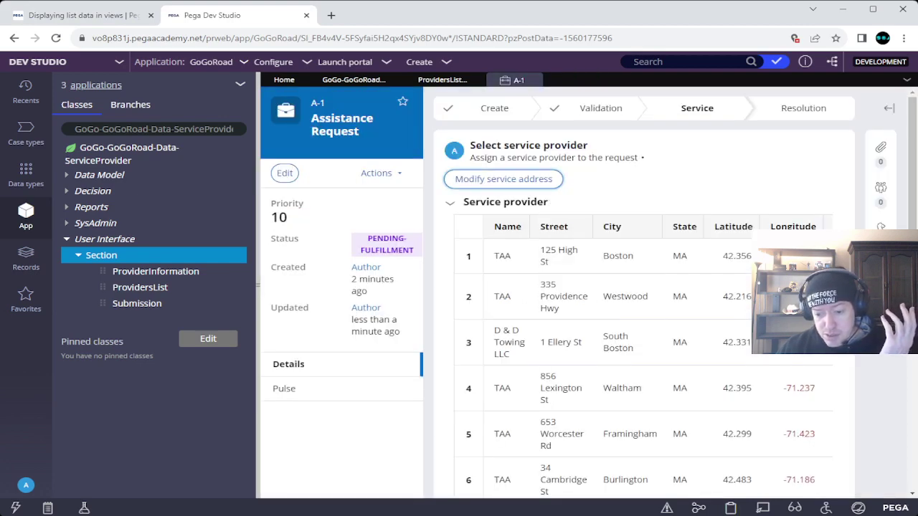
{"action": "left_click", "coordinate": [762, 507]}
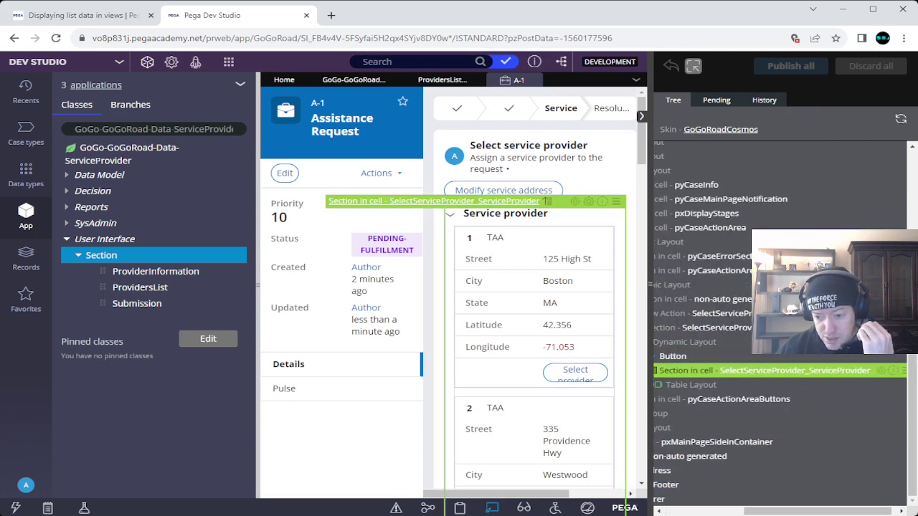
{"action": "left_click", "coordinate": [547, 202]}
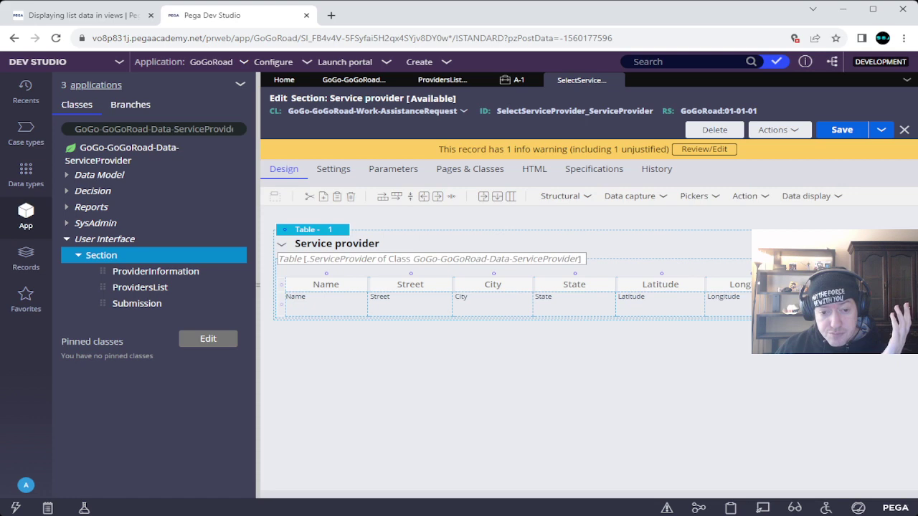
Step: Compare that section with the challenge instructions, then scroll to the page's closing section
{"action": "key", "text": "ctrl+Tab"}
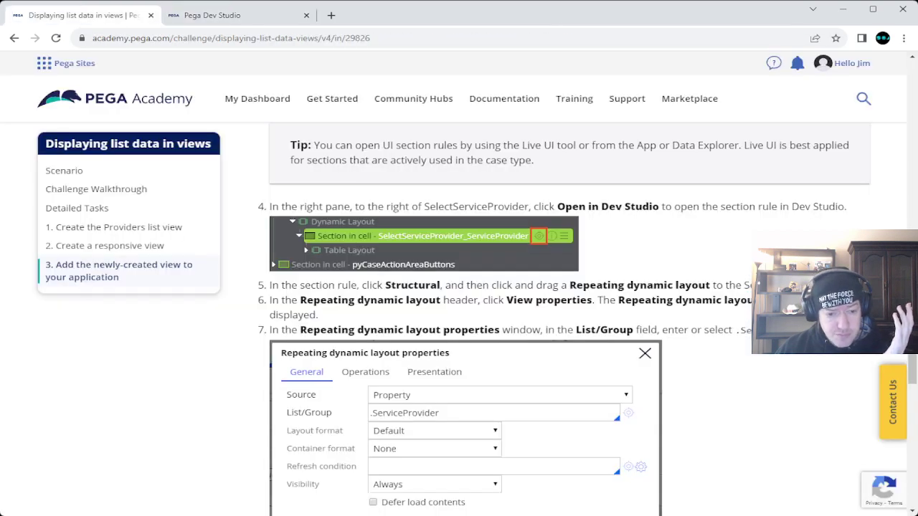
{"action": "key", "text": "ctrl+Tab"}
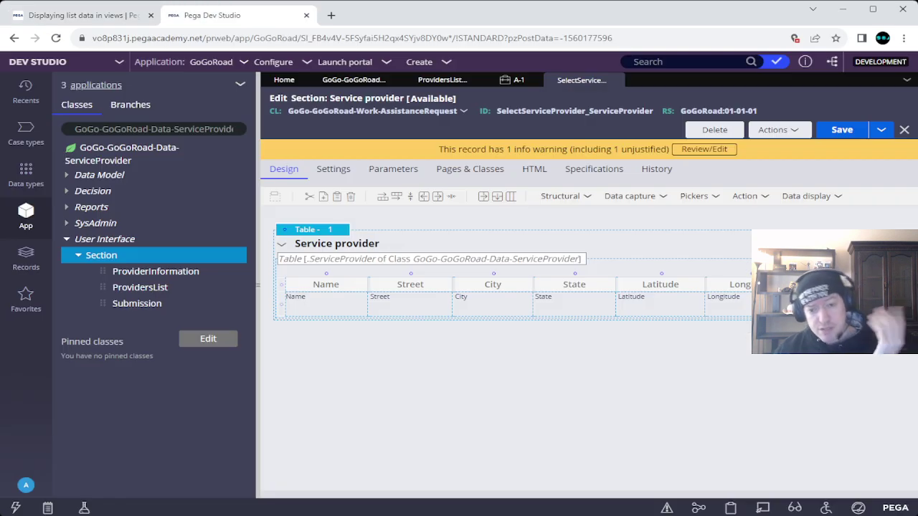
{"action": "key", "text": "ctrl+Tab"}
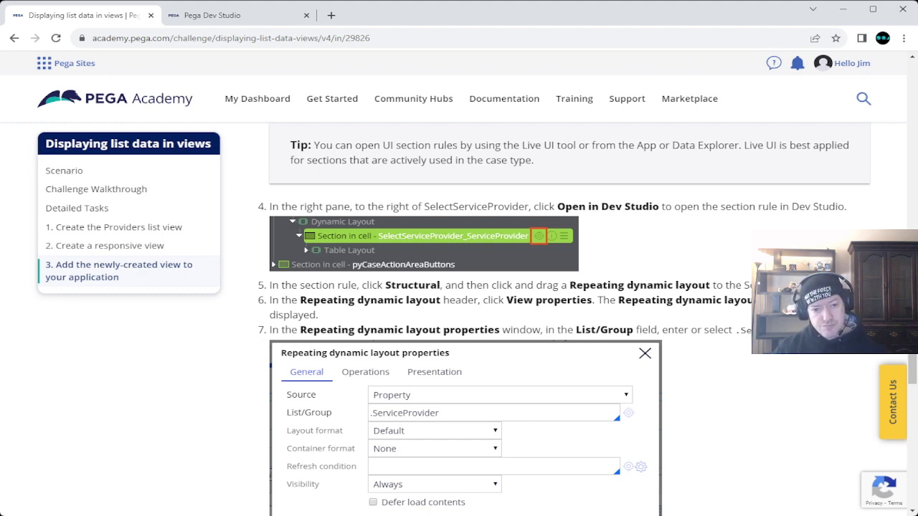
{"action": "scroll", "coordinate": [561, 319], "scroll_direction": "down", "scroll_amount": 20}
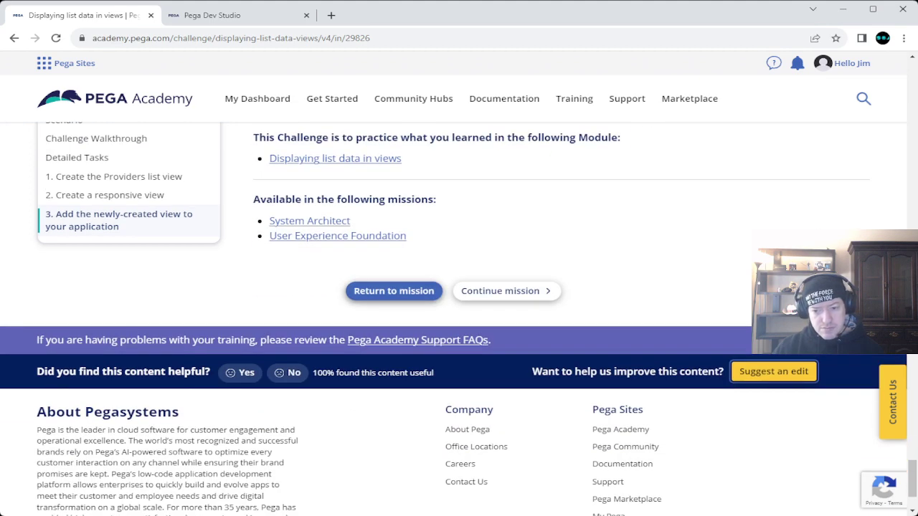
Step: Start a suggested edit saying 8.7 needs a note because Task 3, Steps 4 & 5 are NOT correct
{"action": "left_click", "coordinate": [825, 371]}
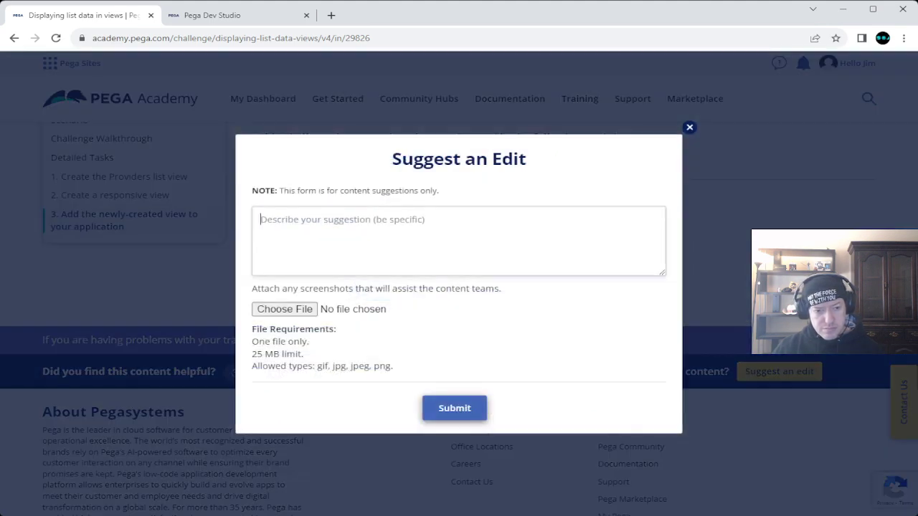
{"action": "left_click", "coordinate": [344, 224]}
{"action": "type", "text": "S"}
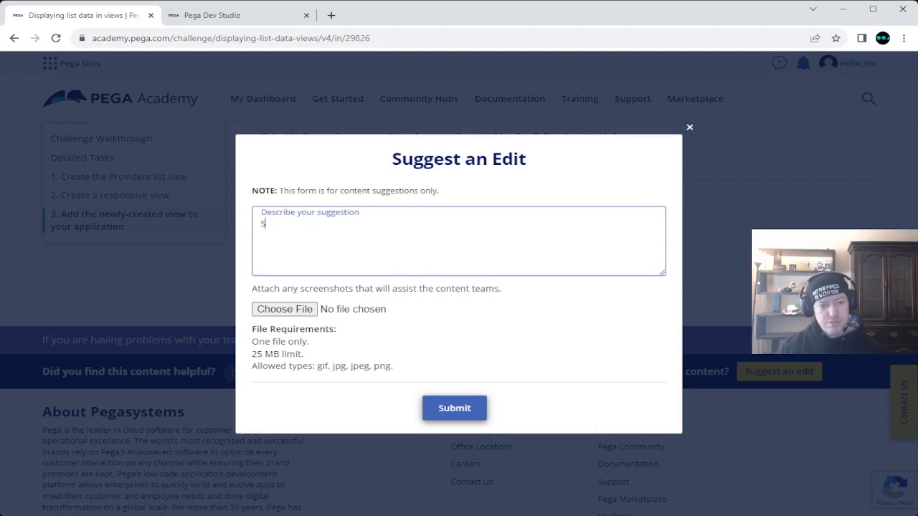
{"action": "type", "text": "o. a"}
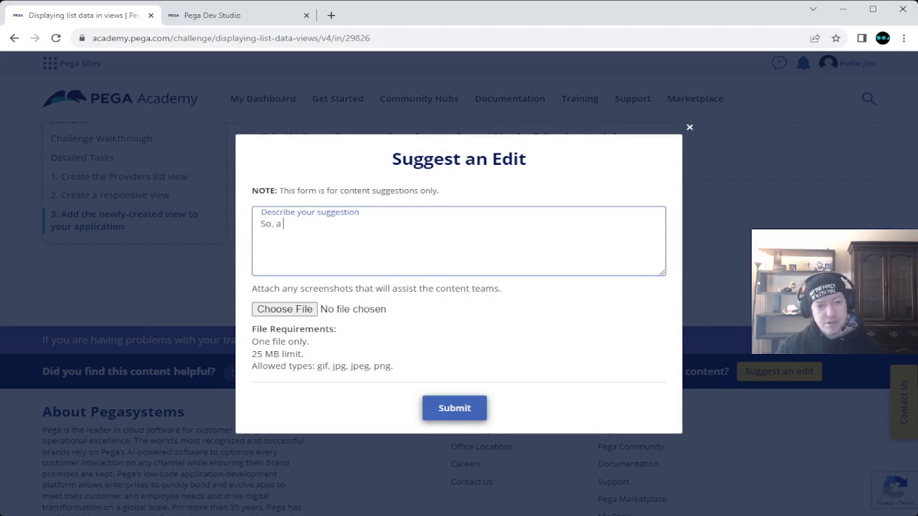
{"action": "key", "text": "BackSpace"}
{"action": "type", "text": "you are "}
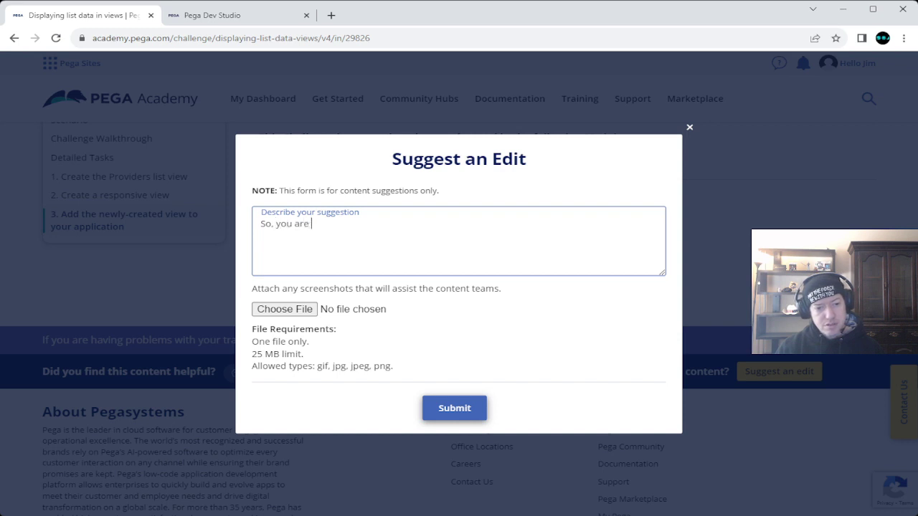
{"action": "type", "text": "going to need t"}
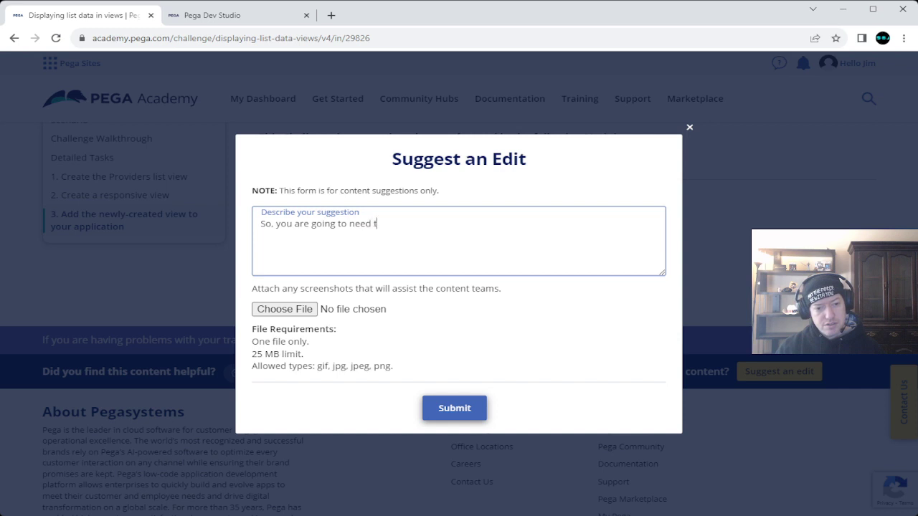
{"action": "type", "text": "o add a "}
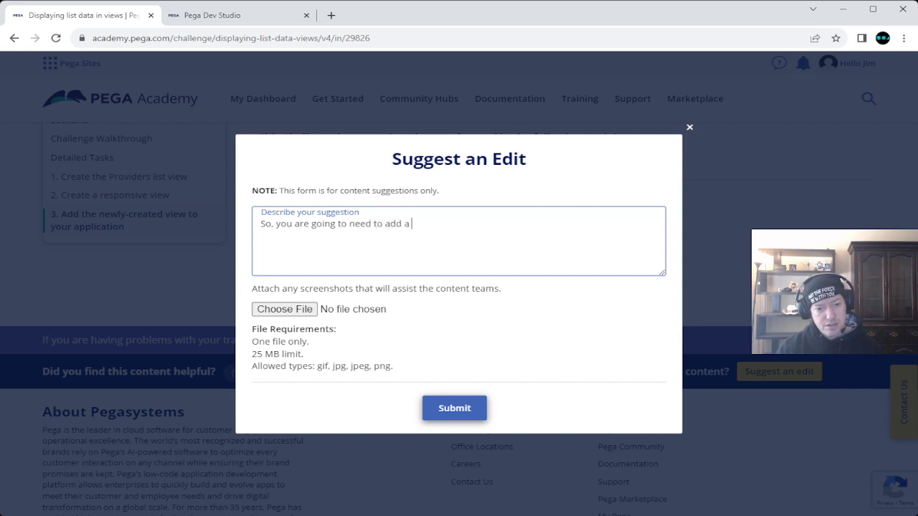
{"action": "type", "text": "note for "}
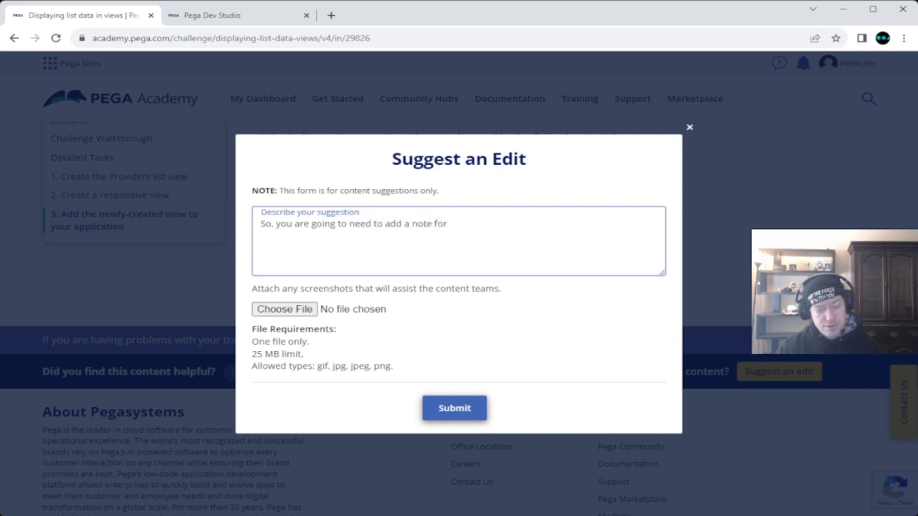
{"action": "type", "text": "8"}
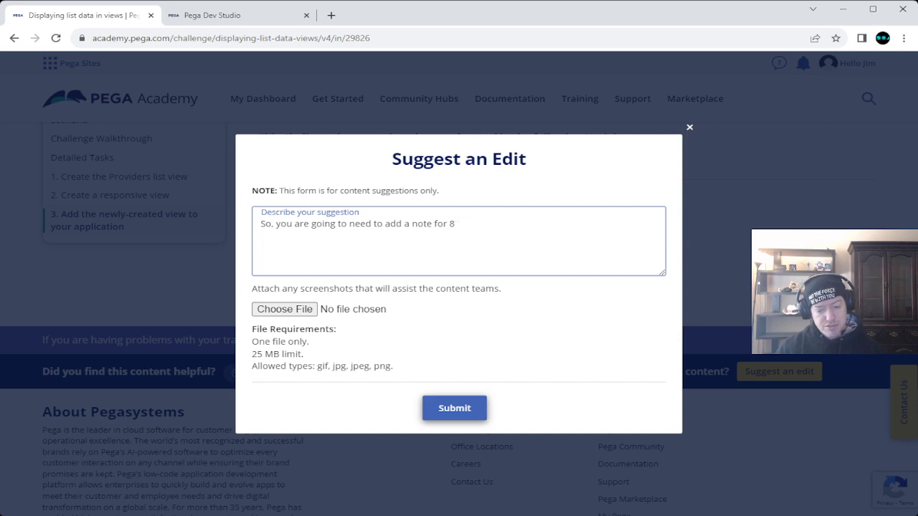
{"action": "type", "text": "7.7 because the"}
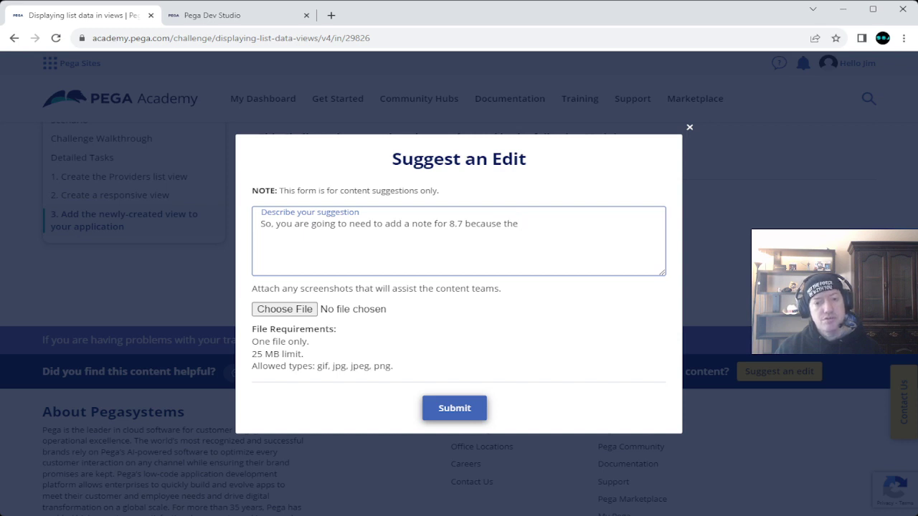
{"action": "type", "text": " Task 3"}
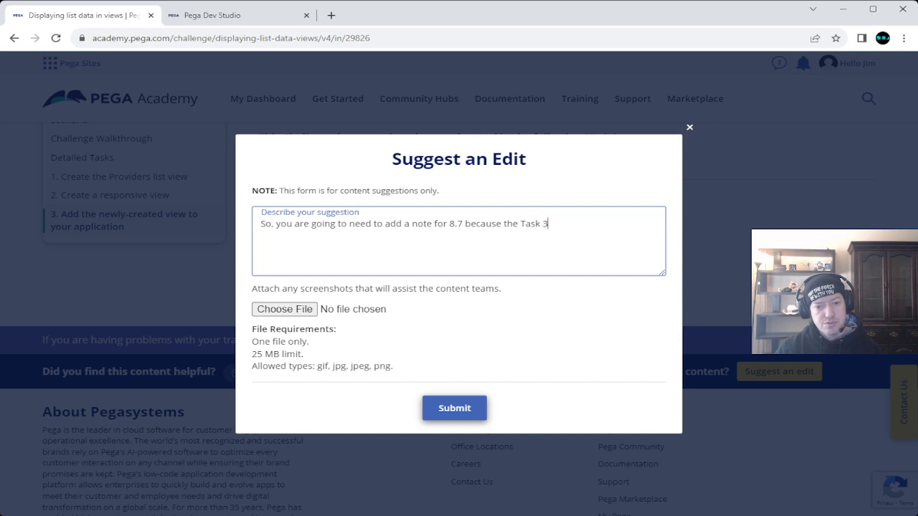
{"action": "type", "text": ", Step"}
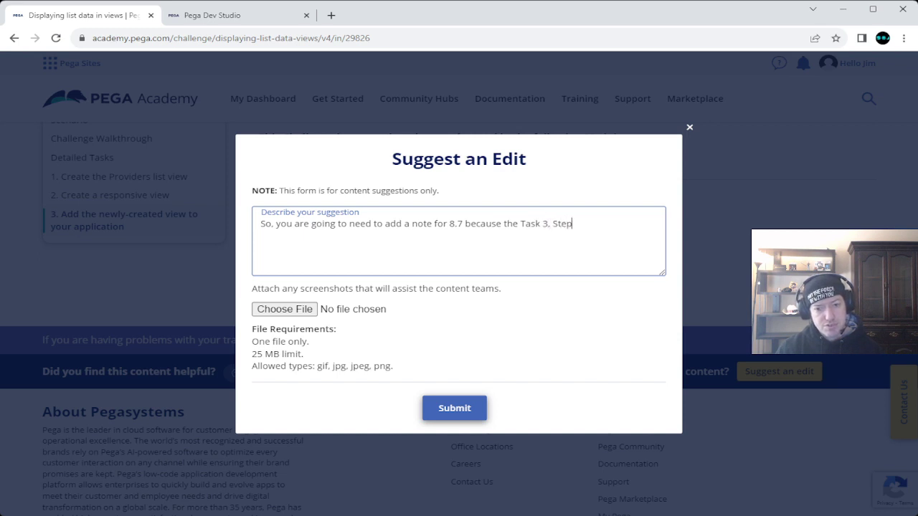
{"action": "type", "text": "s 4 "}
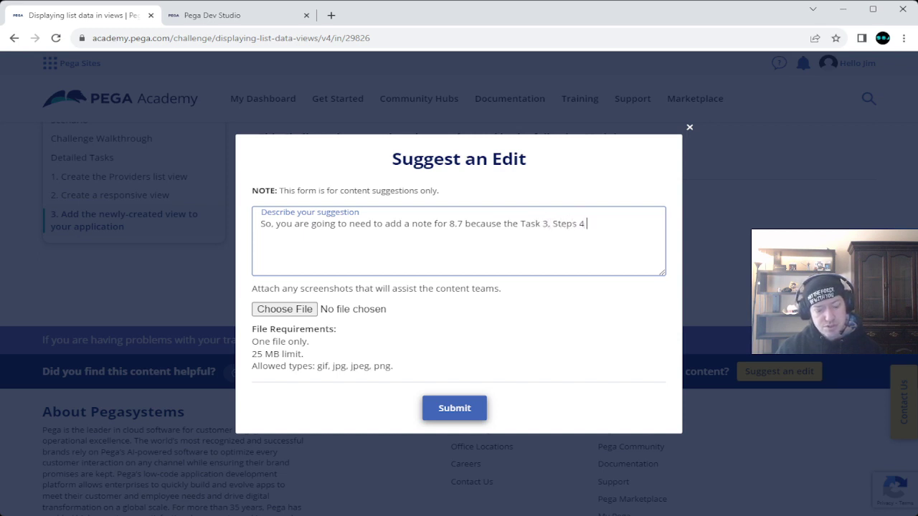
{"action": "type", "text": "& 5. are"}
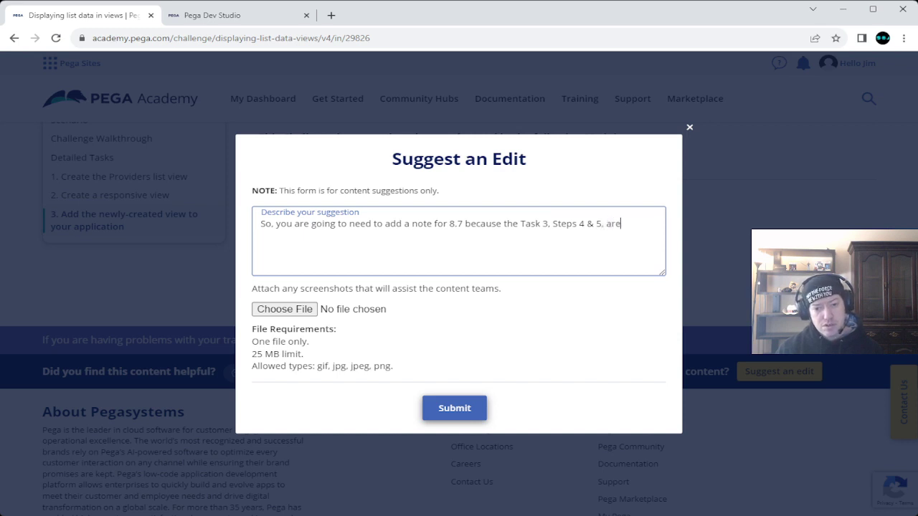
{"action": "type", "text": " NOT"}
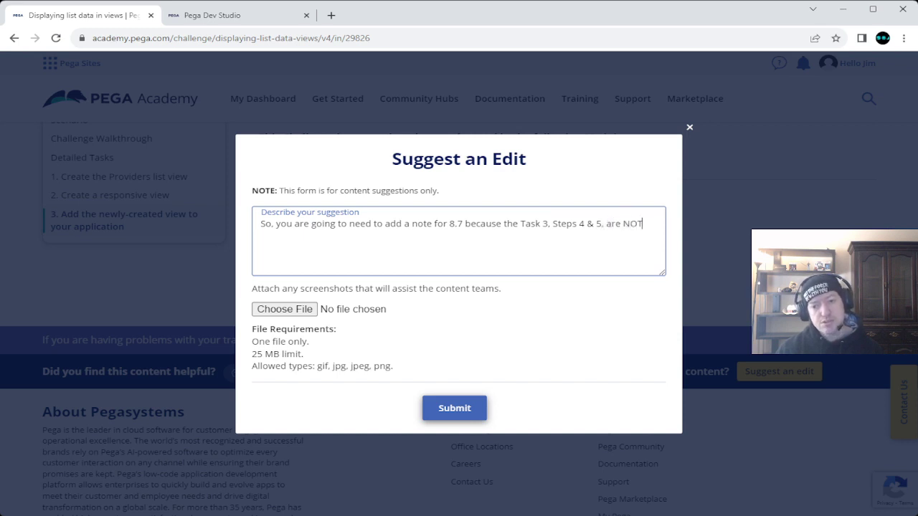
{"action": "type", "text": " correct."}
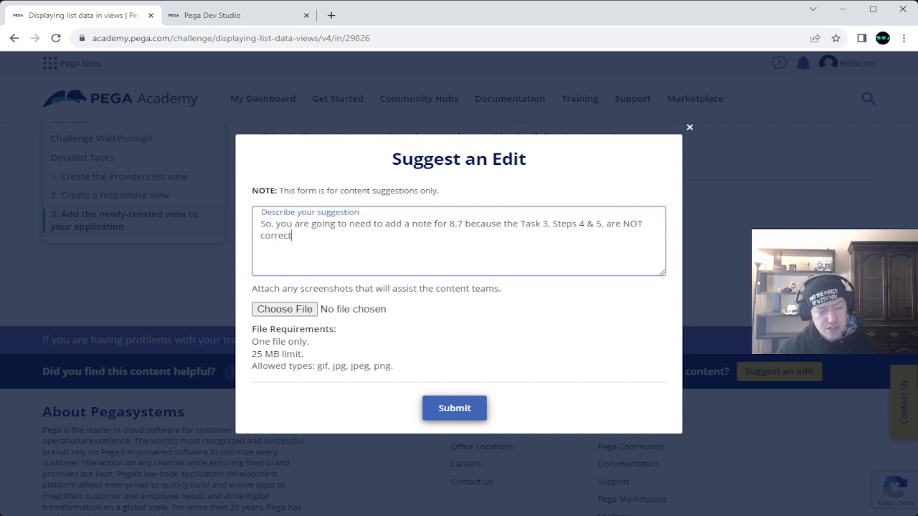
Step: Begin a new paragraph: 'Step 4 tells you to select the wrong'
{"action": "key", "text": "Return"}
{"action": "key", "text": "Return"}
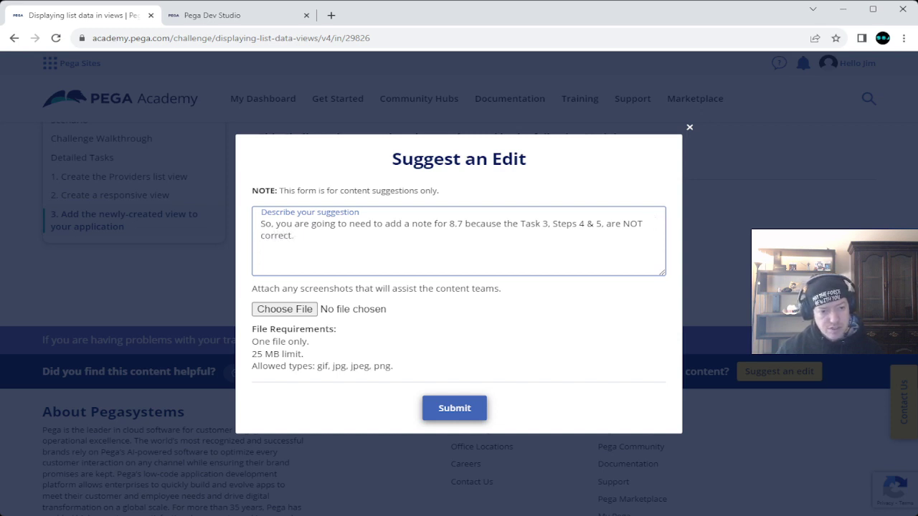
{"action": "type", "text": "Step "}
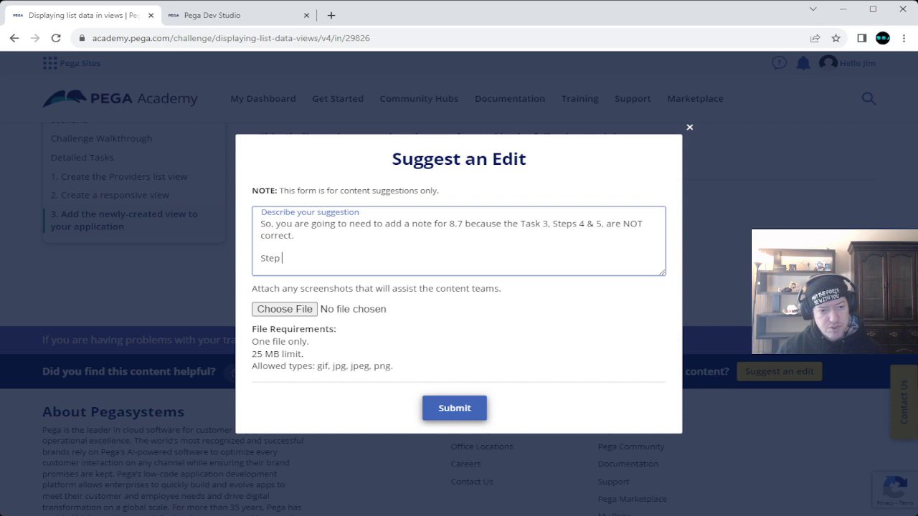
{"action": "type", "text": "4 t"}
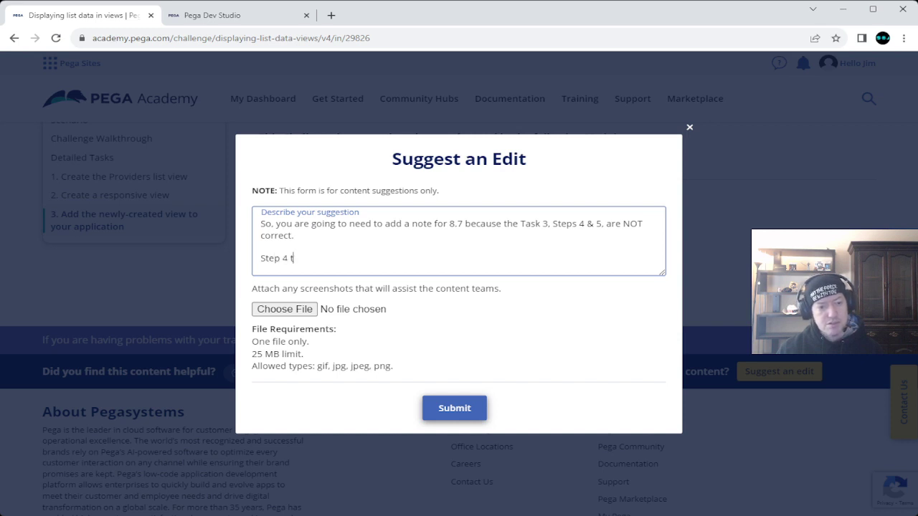
{"action": "type", "text": "ells to"}
{"action": "key", "text": "BackSpace"}
{"action": "key", "text": "BackSpace"}
{"action": "key", "text": "BackSpace"}
{"action": "type", "text": "you to select "}
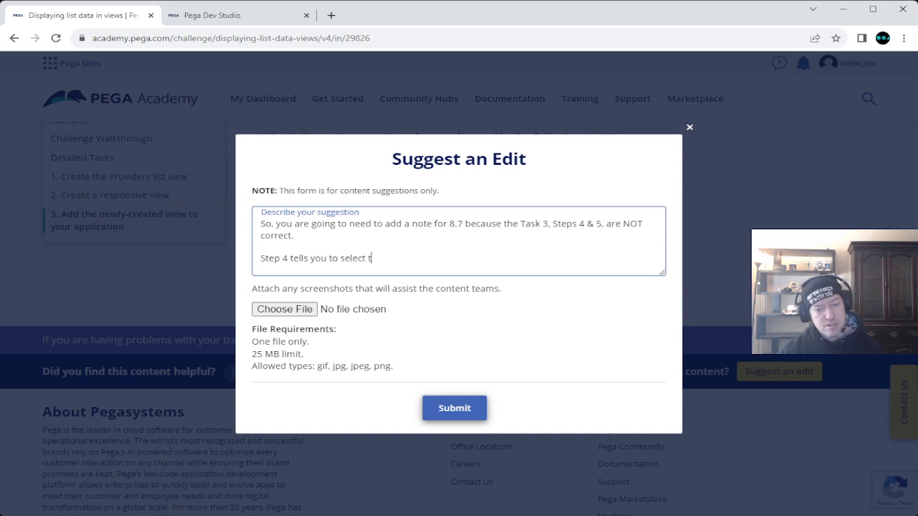
{"action": "type", "text": "the"}
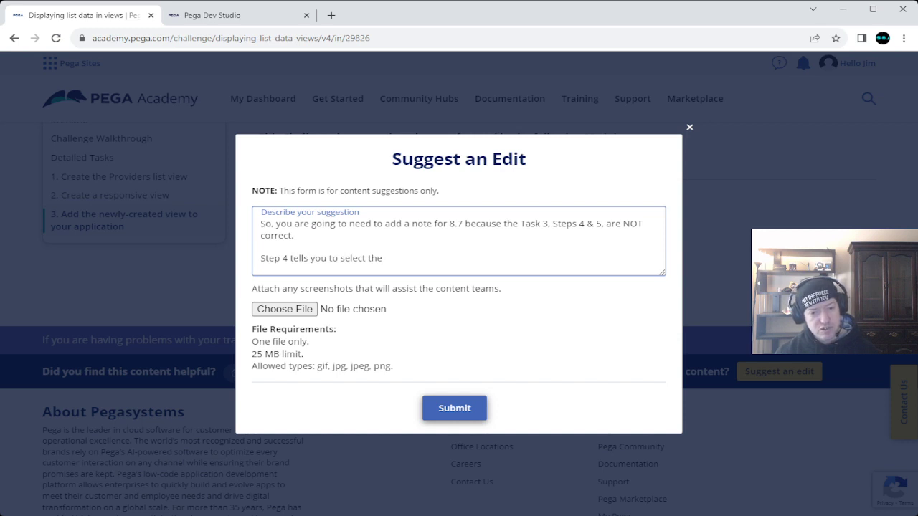
{"action": "type", "text": " wrong"}
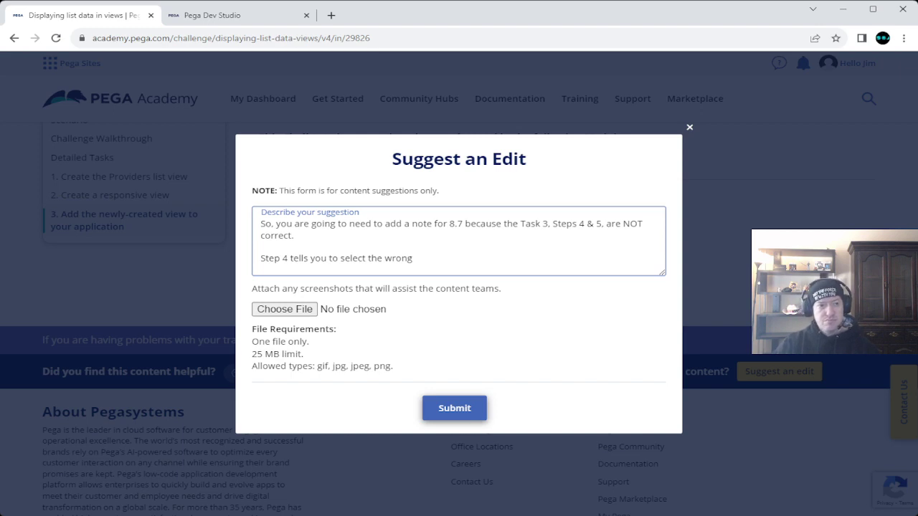
{"action": "key", "text": "ctrl+Tab"}
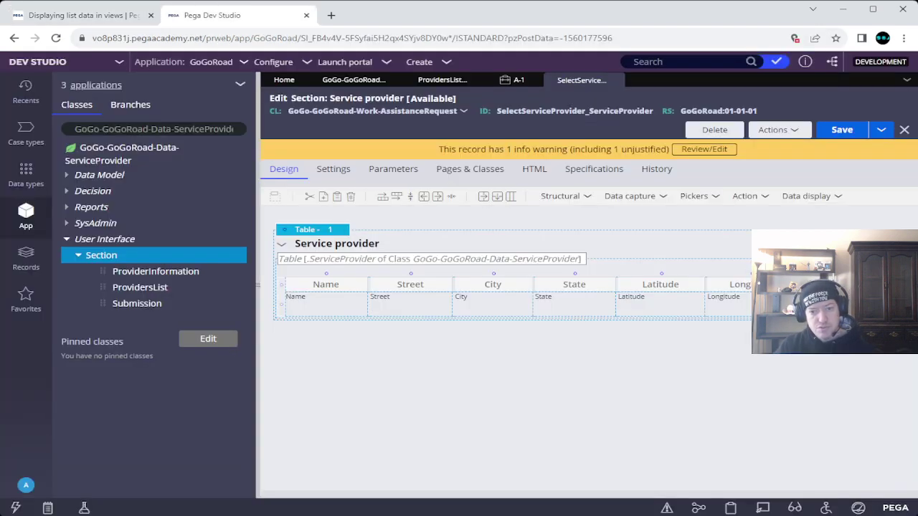
{"action": "left_click", "coordinate": [513, 80]}
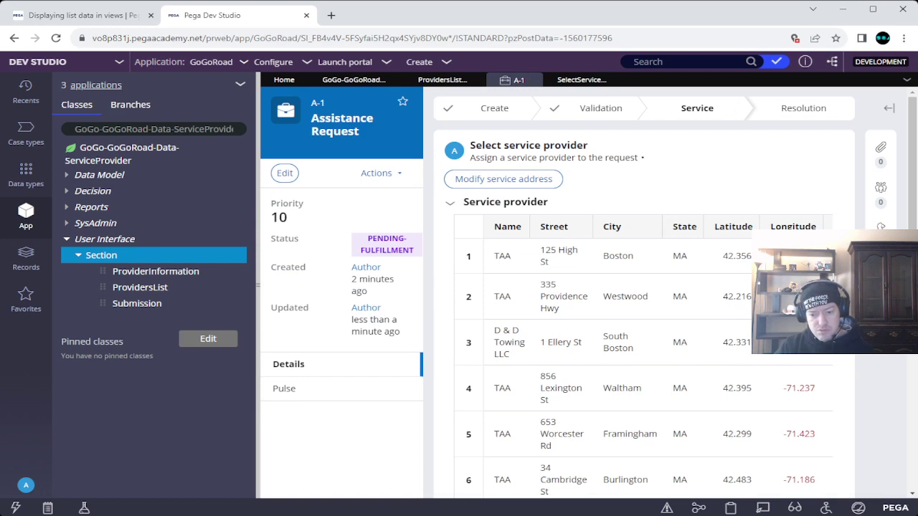
{"action": "left_click", "coordinate": [762, 508]}
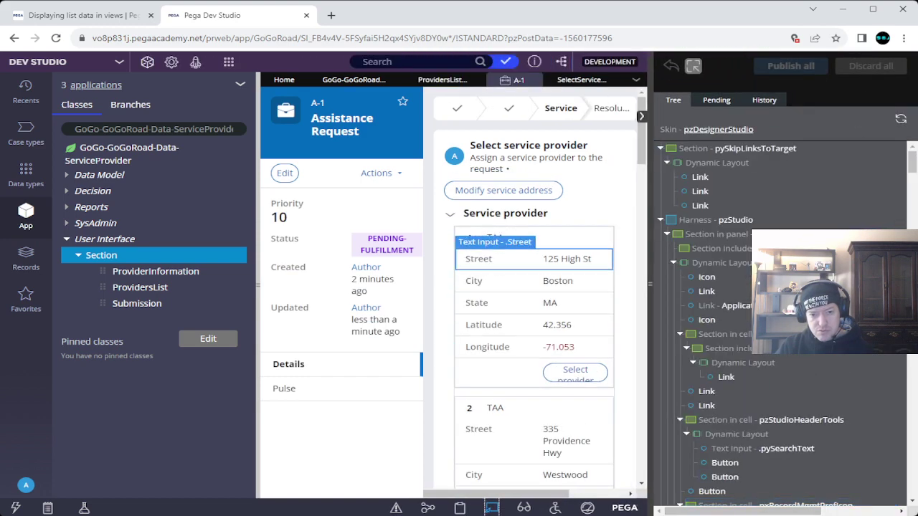
{"action": "left_click", "coordinate": [504, 202]}
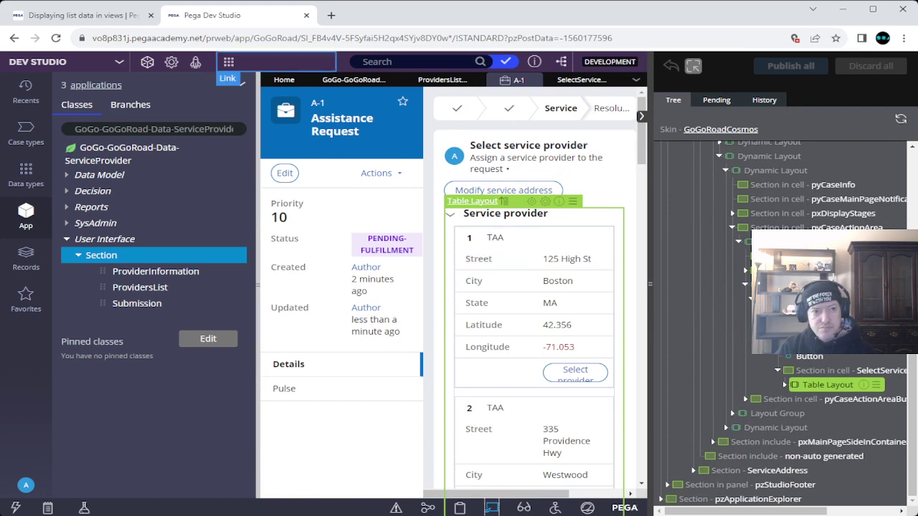
{"action": "key", "text": "ctrl+Tab"}
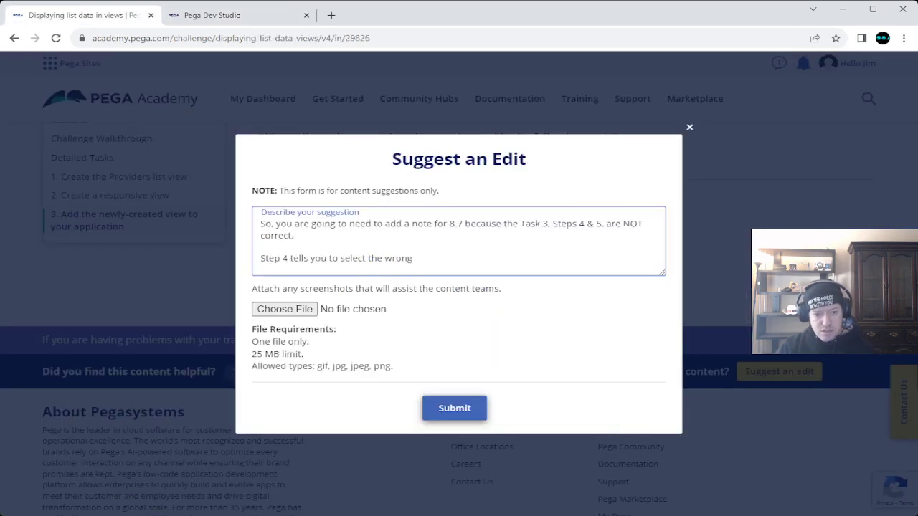
Step: Explain Step 4 names section "SelectServiceProvider", unlike the screenshot, leading somewhere Step 5 doesn't address
{"action": "type", "text": "s"}
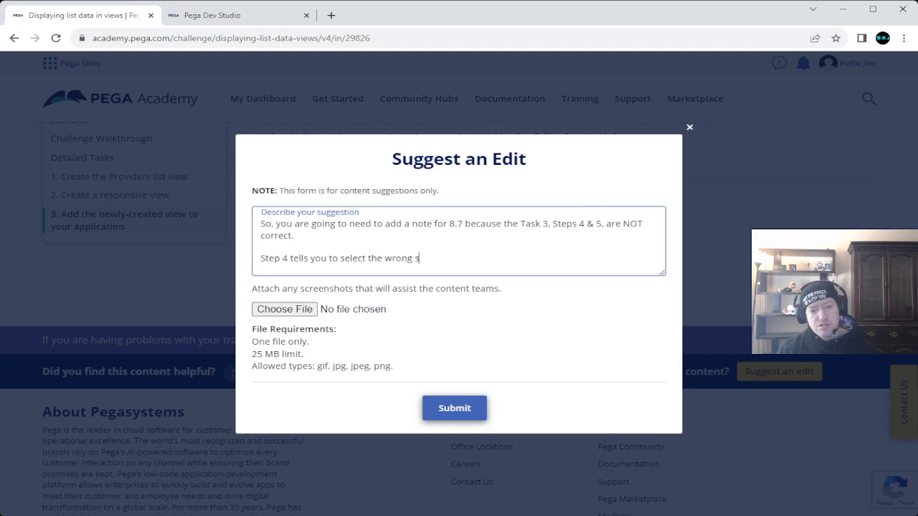
{"action": "type", "text": "ection \"Select"}
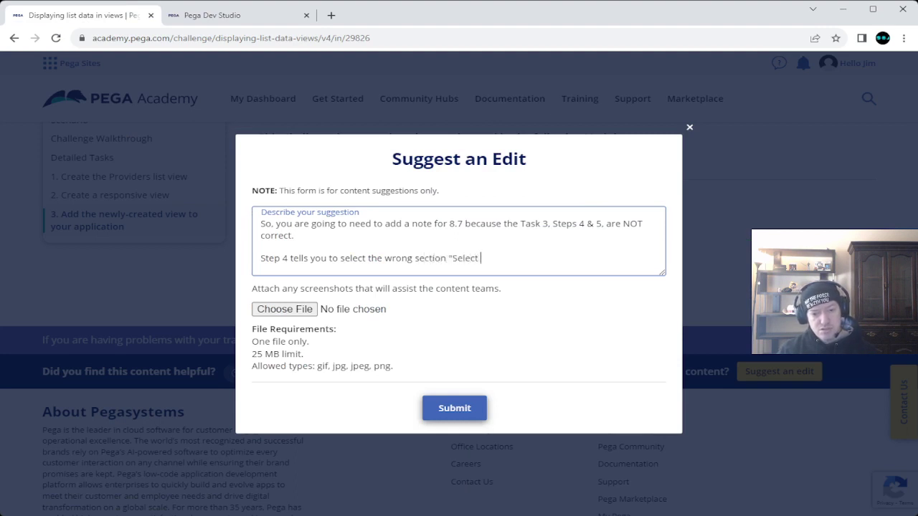
{"action": "key", "text": "BackSpace"}
{"action": "type", "text": "ServiceP"}
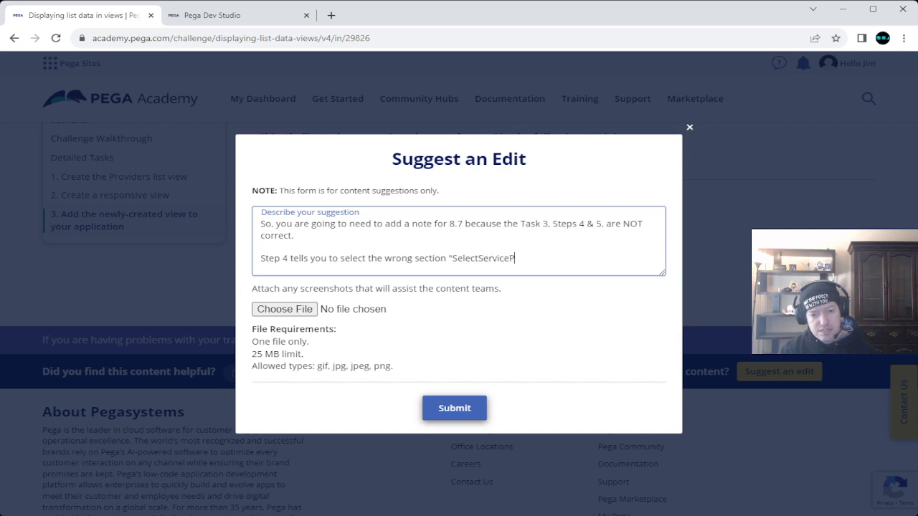
{"action": "type", "text": "rovider\""}
{"action": "type", "text": ", wh"}
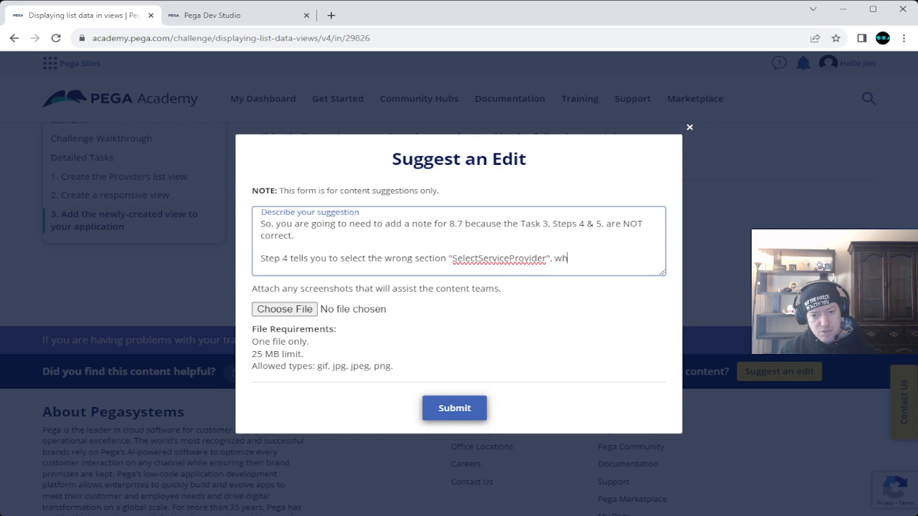
{"action": "type", "text": "en in fac"}
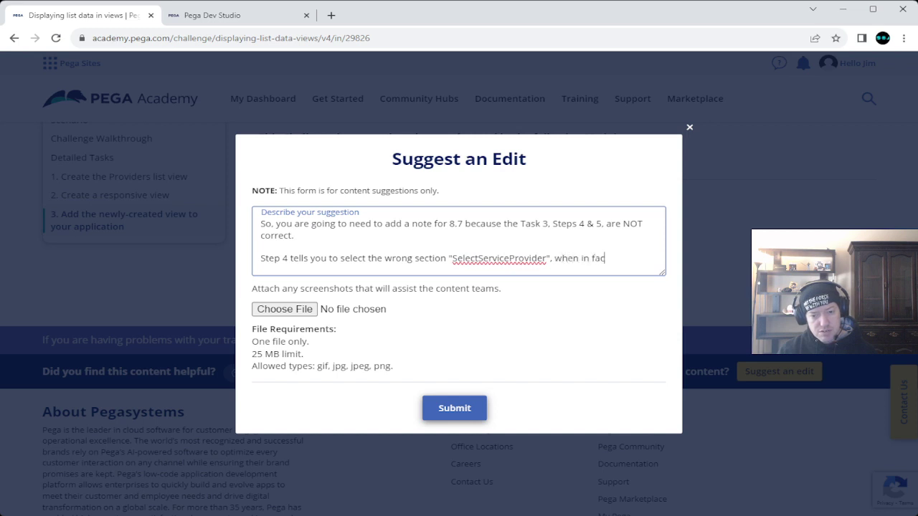
{"action": "type", "text": "t the screenshot w"}
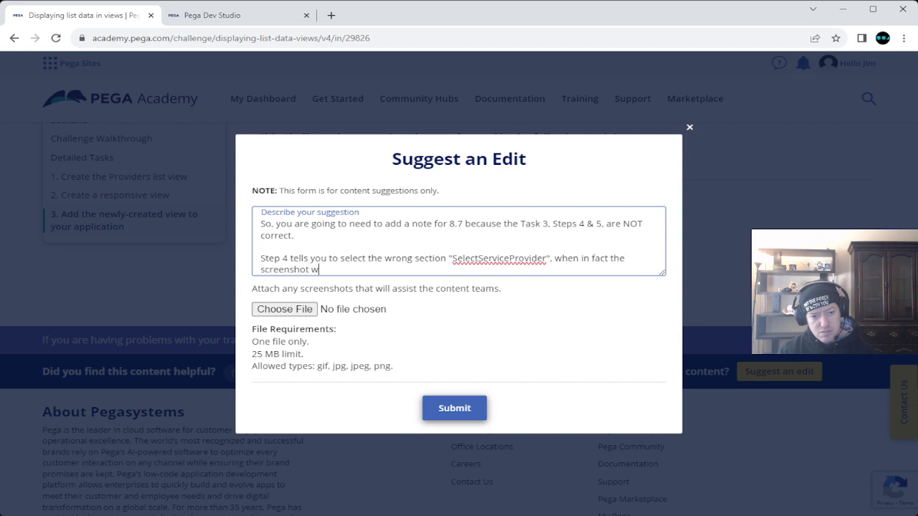
{"action": "type", "text": "hich doesn't "}
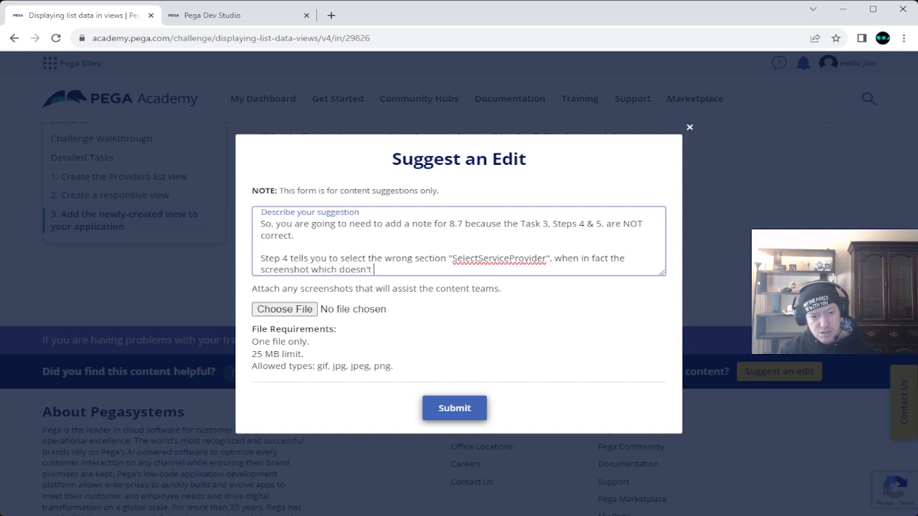
{"action": "type", "text": "show"}
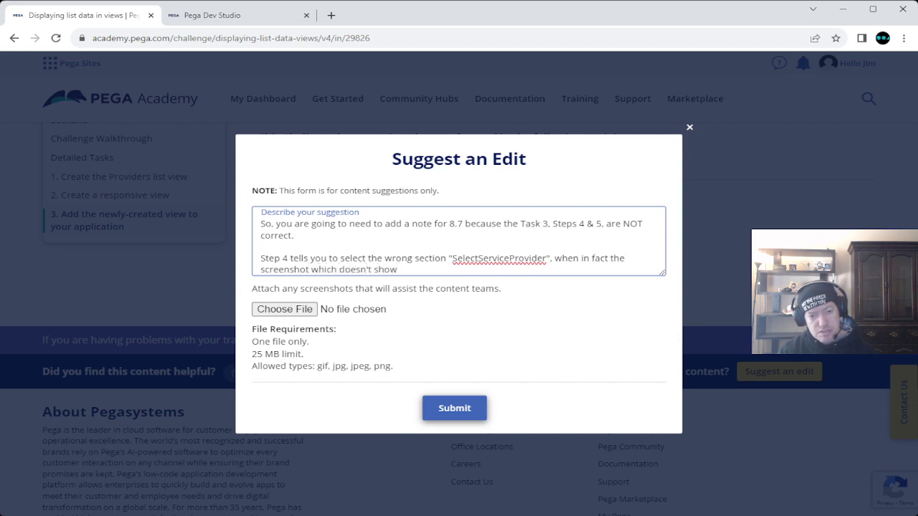
{"action": "type", "text": " \"Select"}
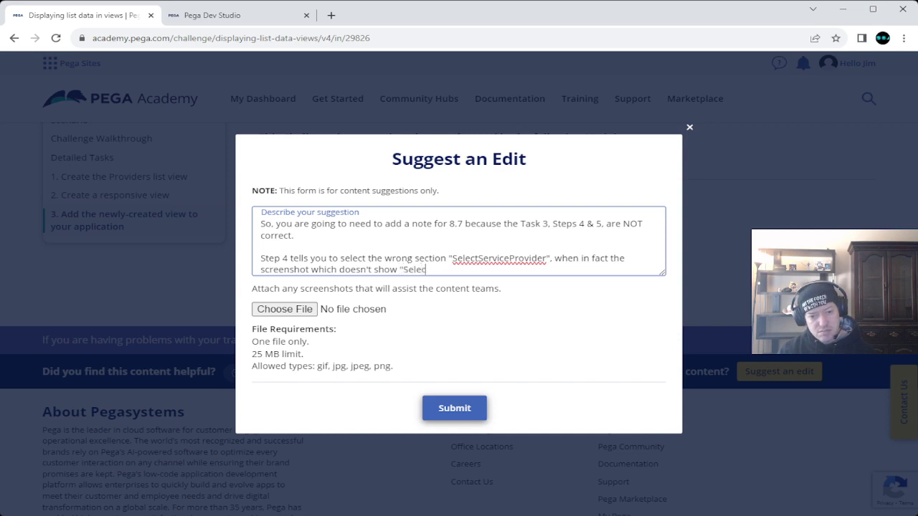
{"action": "type", "text": "ServiceProvider"}
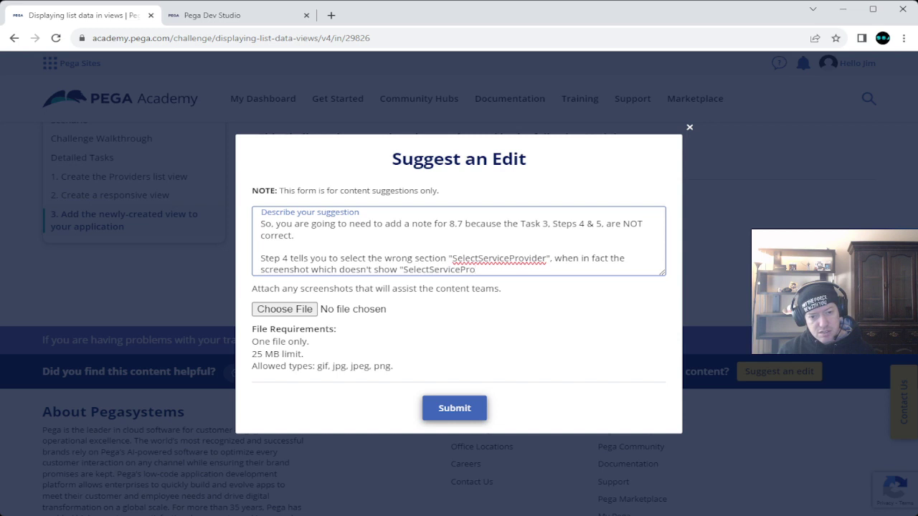
{"action": "type", "text": "\" i"}
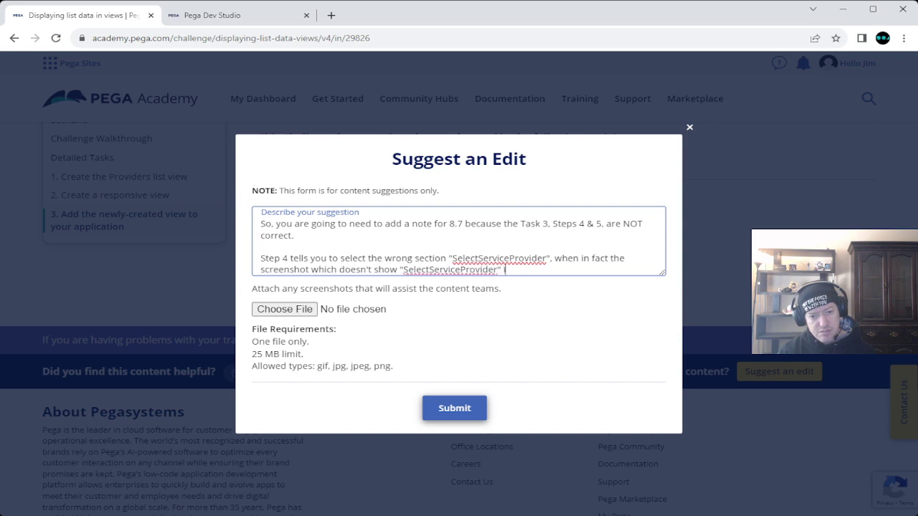
{"action": "type", "text": "s ACTUA"}
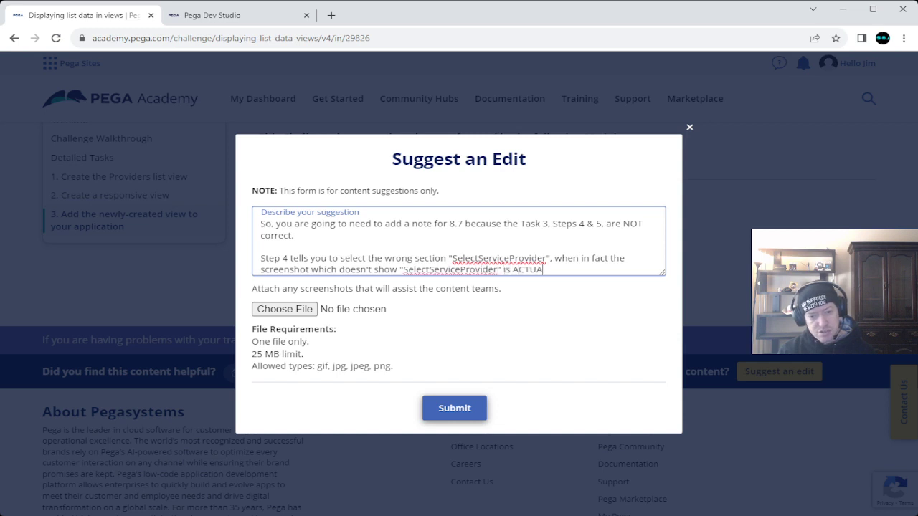
{"action": "type", "text": "LLY th"}
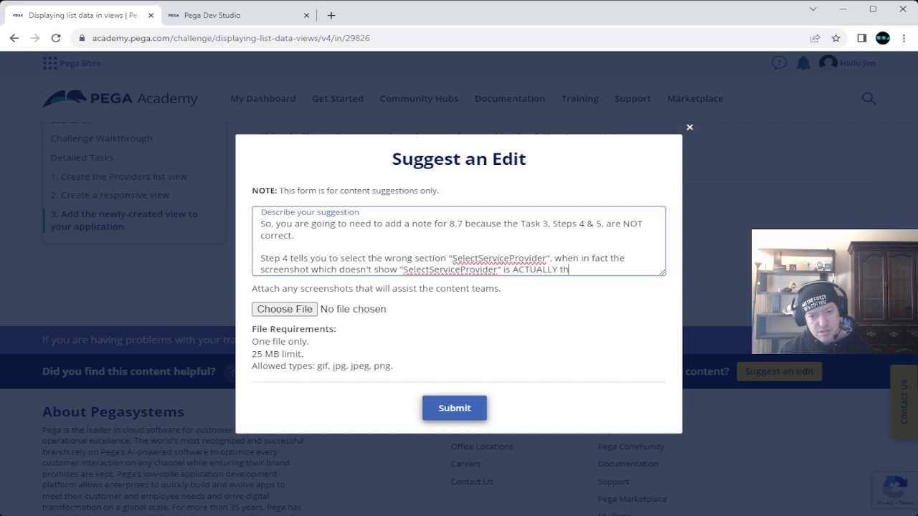
{"action": "type", "text": "e right step."}
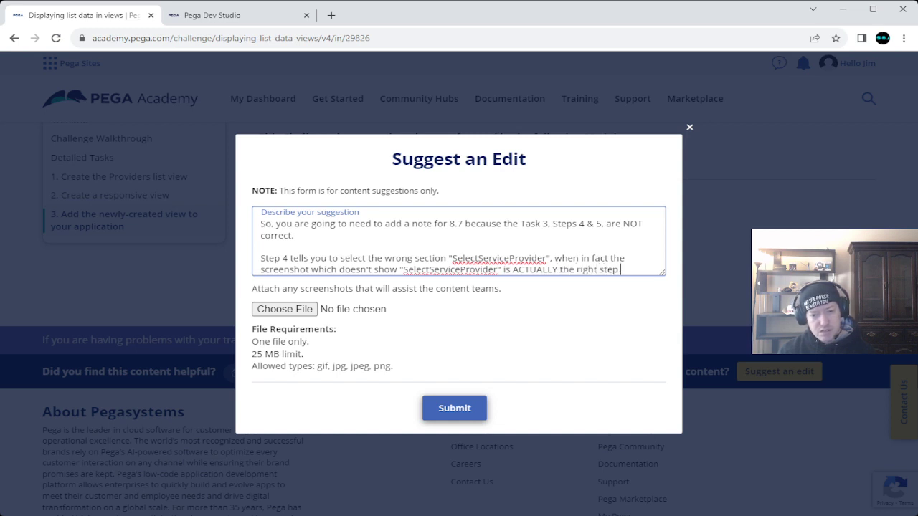
{"action": "key", "text": "Return"}
{"action": "key", "text": "Return"}
{"action": "type", "text": "If you select \"Select"}
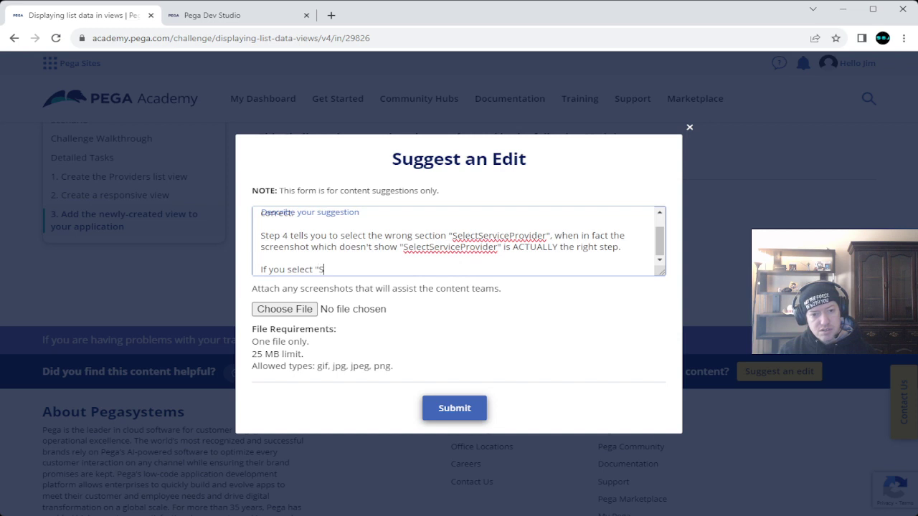
{"action": "type", "text": "Ser"}
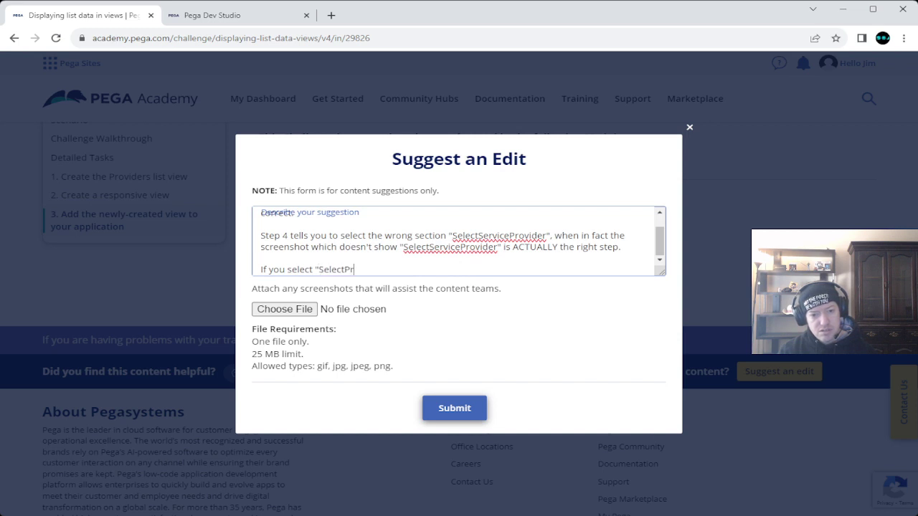
{"action": "type", "text": "v"}
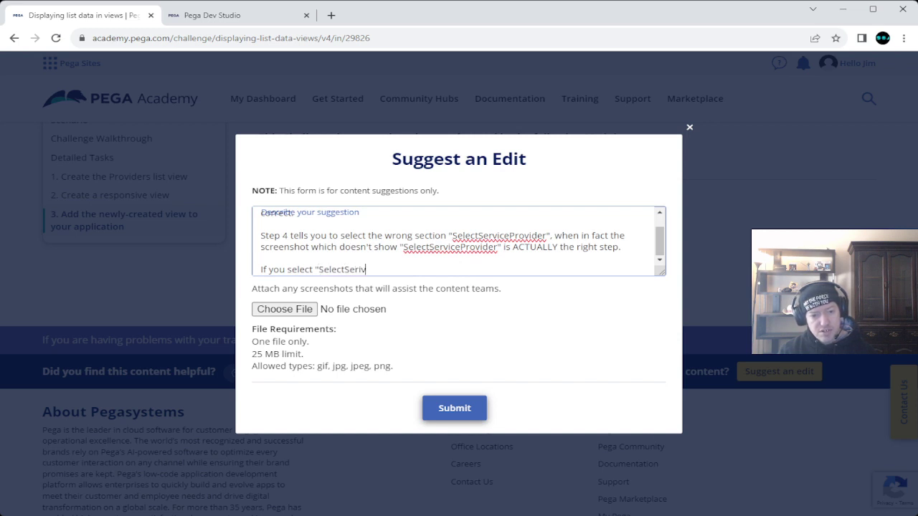
{"action": "type", "text": "icePro"}
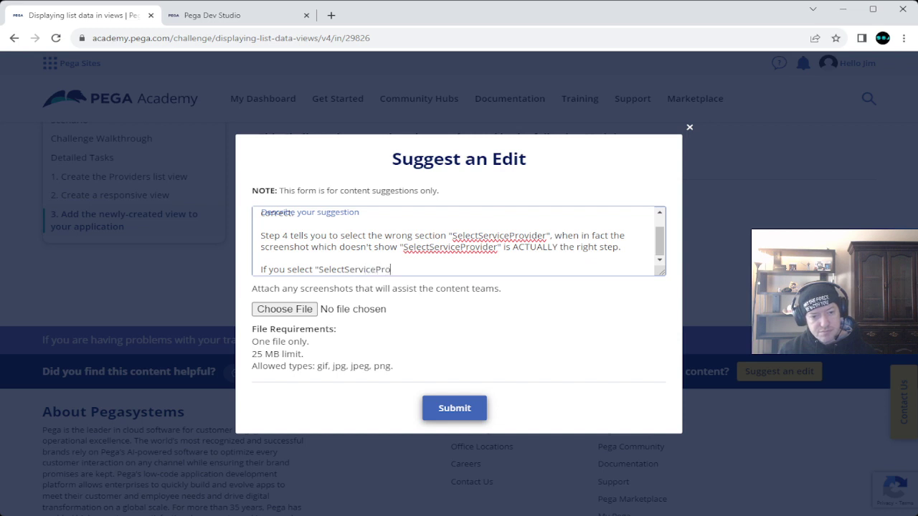
{"action": "type", "text": "vider\" as "}
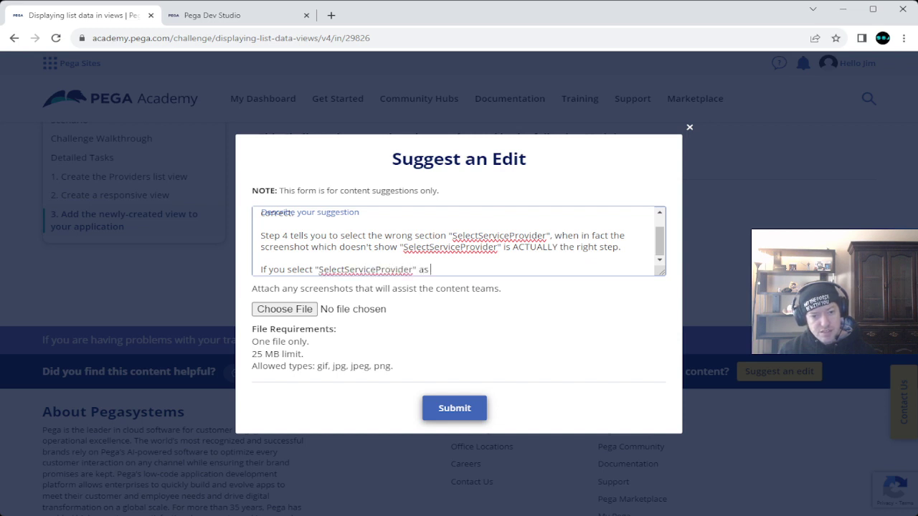
{"action": "type", "text": "given in th"}
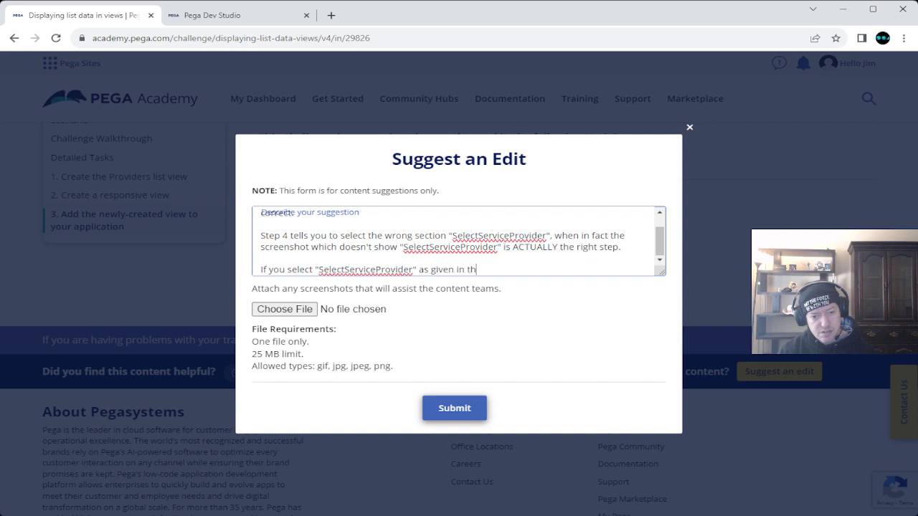
{"action": "type", "text": "e instruc"}
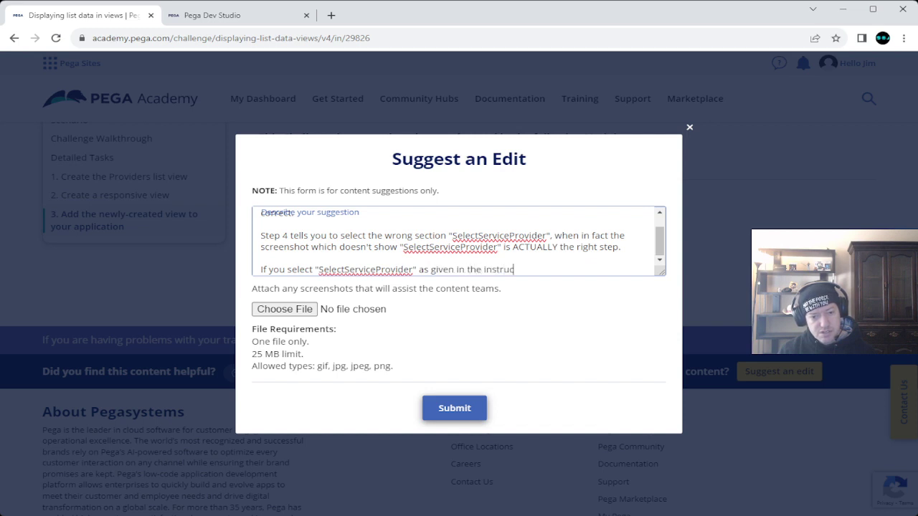
{"action": "type", "text": "tions, it would take you to a sect"}
{"action": "type", "text": "that "}
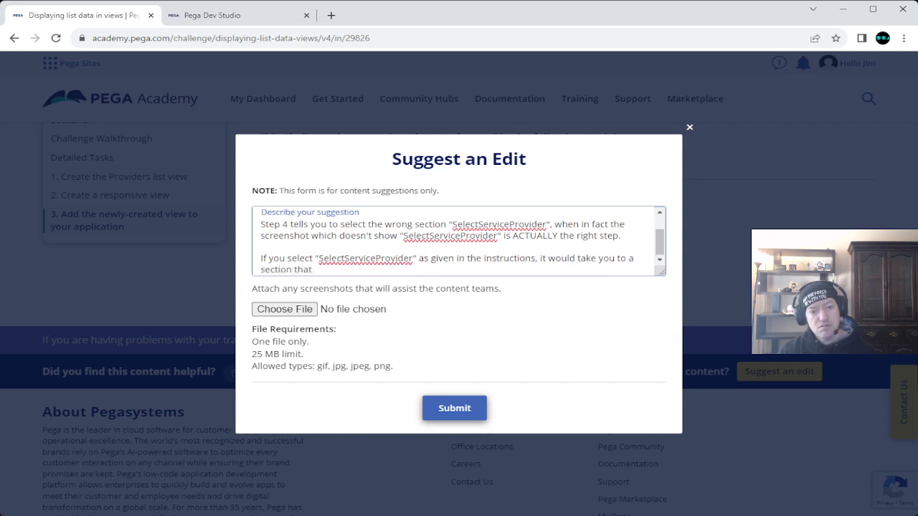
{"action": "type", "text": "Step"}
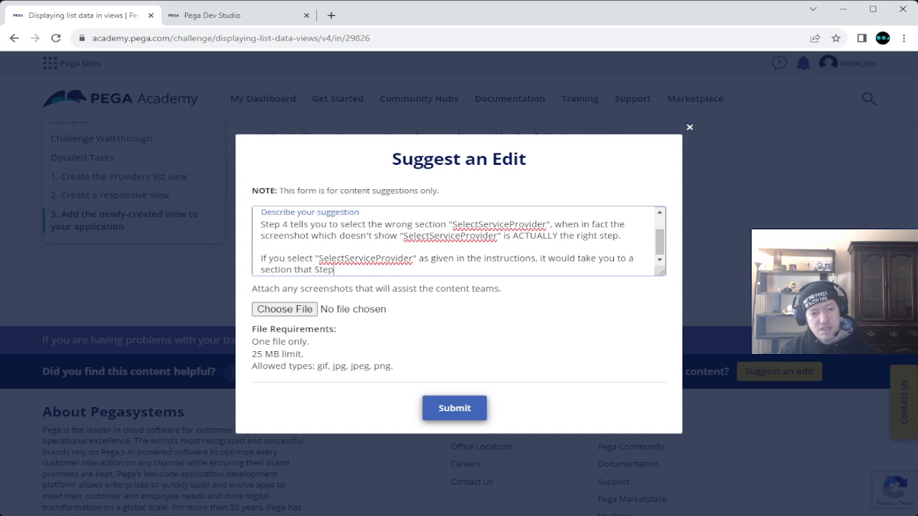
{"action": "type", "text": " 5 "}
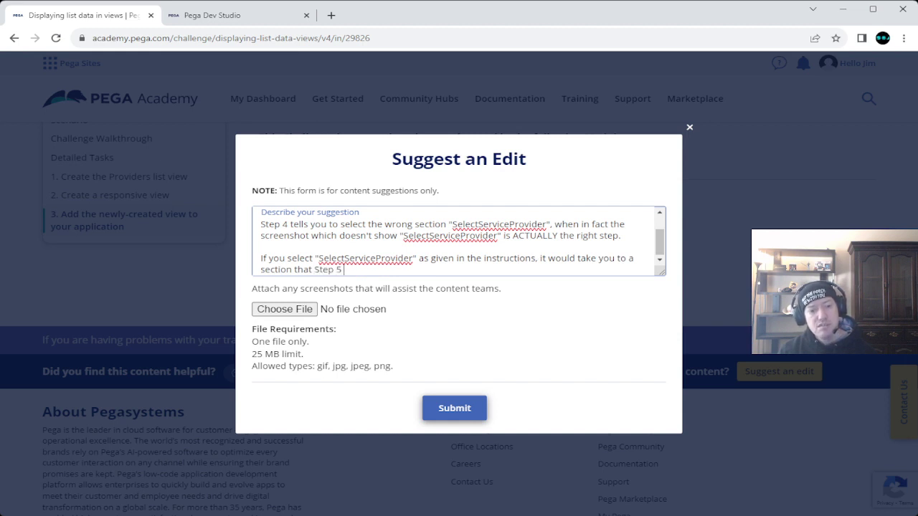
{"action": "type", "text": "isn't"}
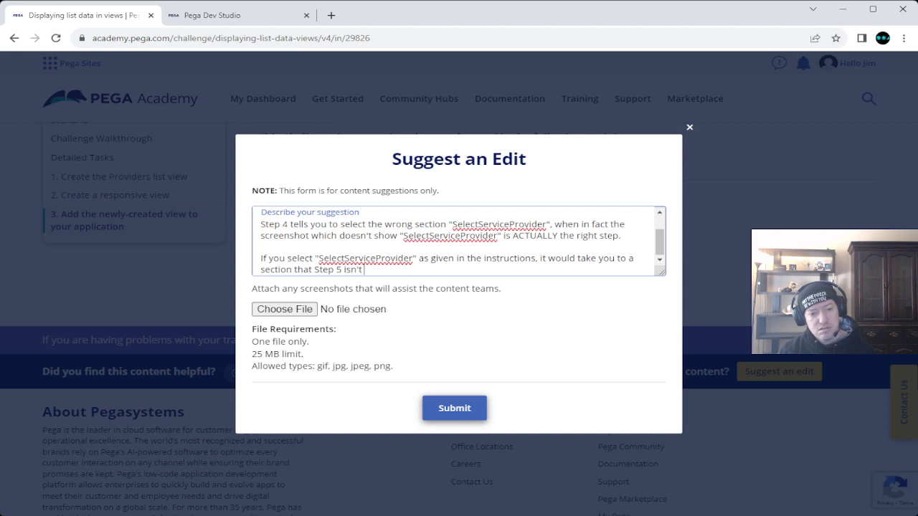
{"action": "type", "text": " address"}
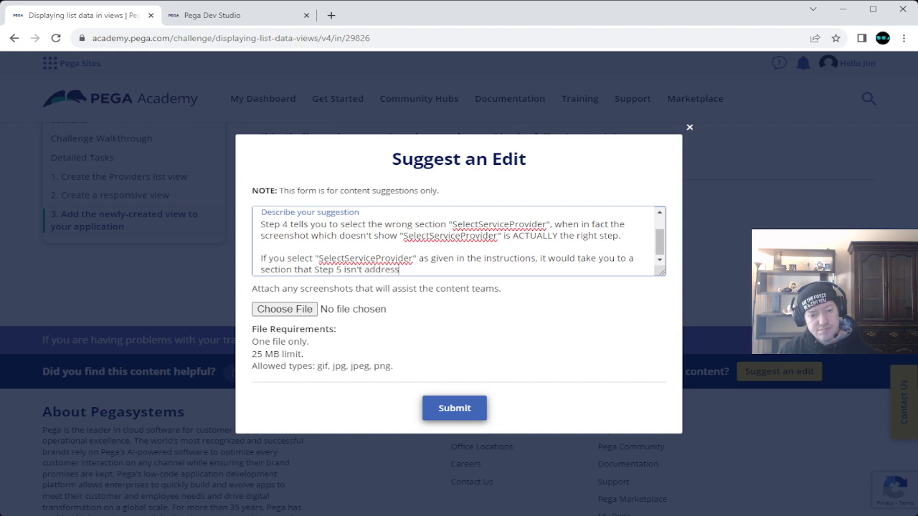
{"action": "type", "text": "ing."}
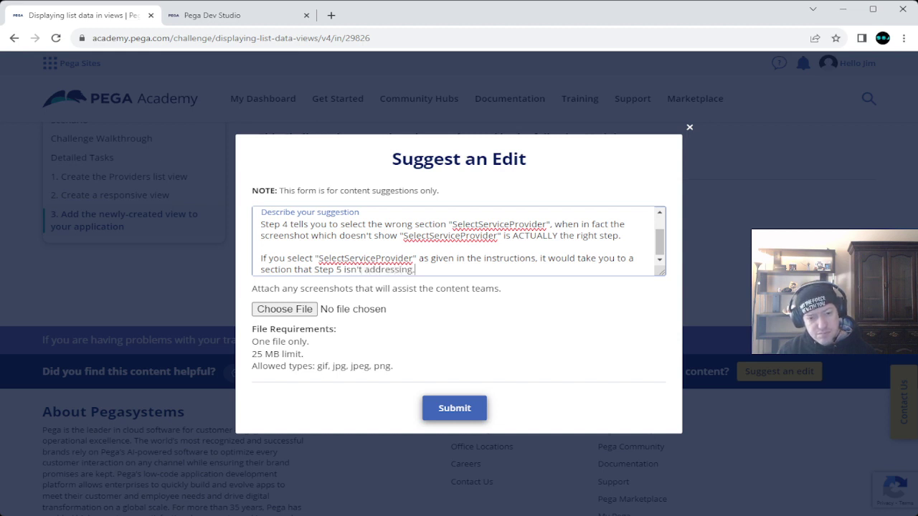
{"action": "key", "text": "Return"}
{"action": "key", "text": "Return"}
Step: Add a request for a note, probably fixing 8.8 and 23', about the wrong instructions, and submit
{"action": "type", "text": "Please a"}
{"action": "type", "text": "dd a not"}
{"action": "type", "text": "e (and "}
{"action": "type", "text": "fix"}
{"action": "key", "text": "BackSpace"}
{"action": "key", "text": "BackSpace"}
{"action": "key", "text": "BackSpace"}
{"action": "type", "text": "proble"}
{"action": "key", "text": "BackSpace"}
{"action": "key", "text": "BackSpace"}
{"action": "type", "text": "abl"}
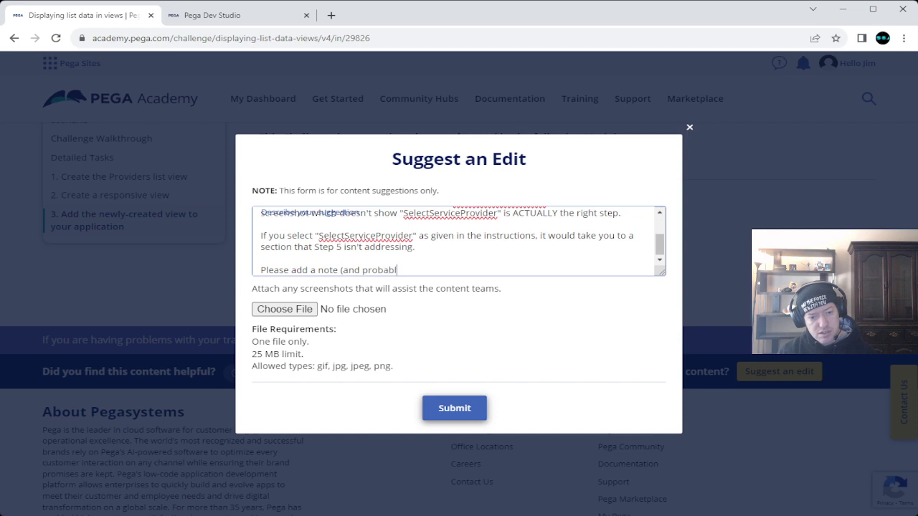
{"action": "type", "text": "y fix 8.8 and "}
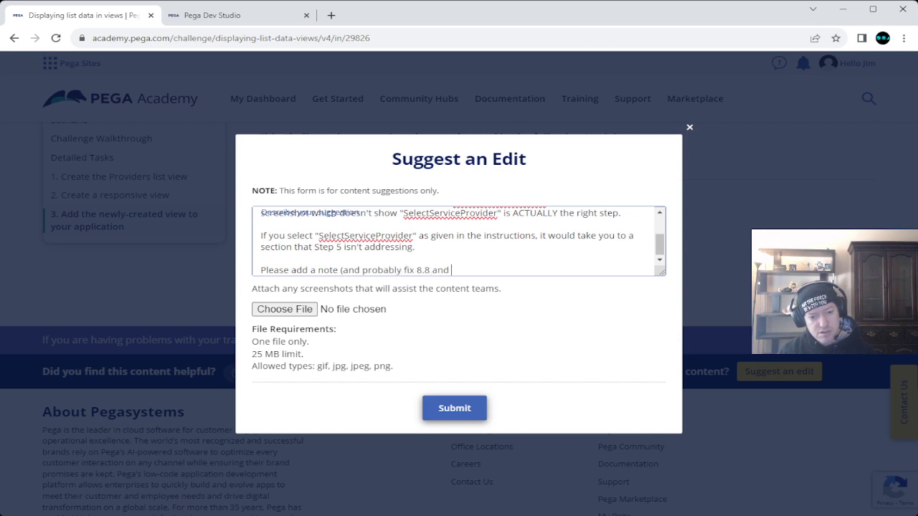
{"action": "type", "text": "23')"}
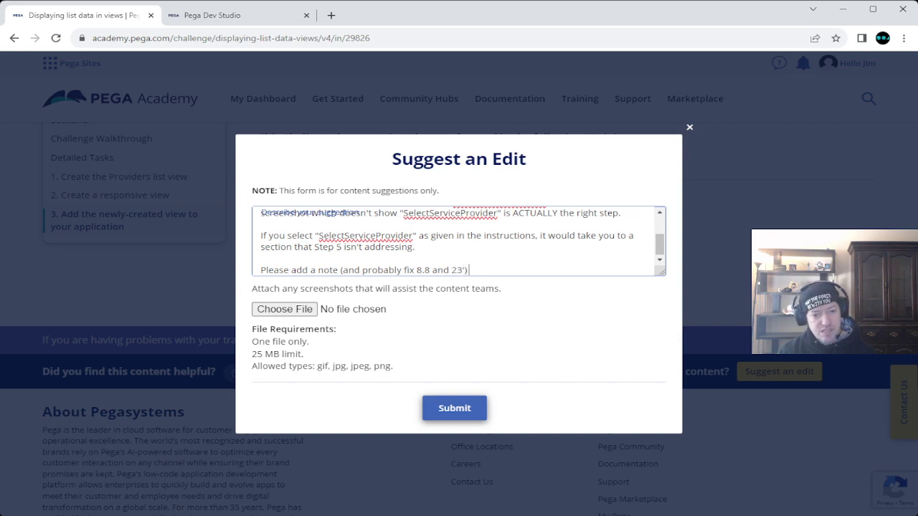
{"action": "type", "text": " showing the mi"}
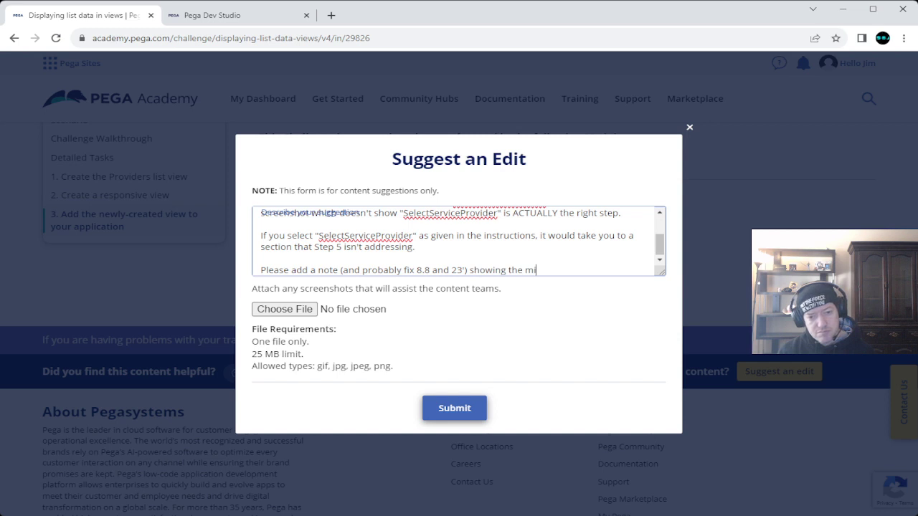
{"action": "type", "text": "stake of "}
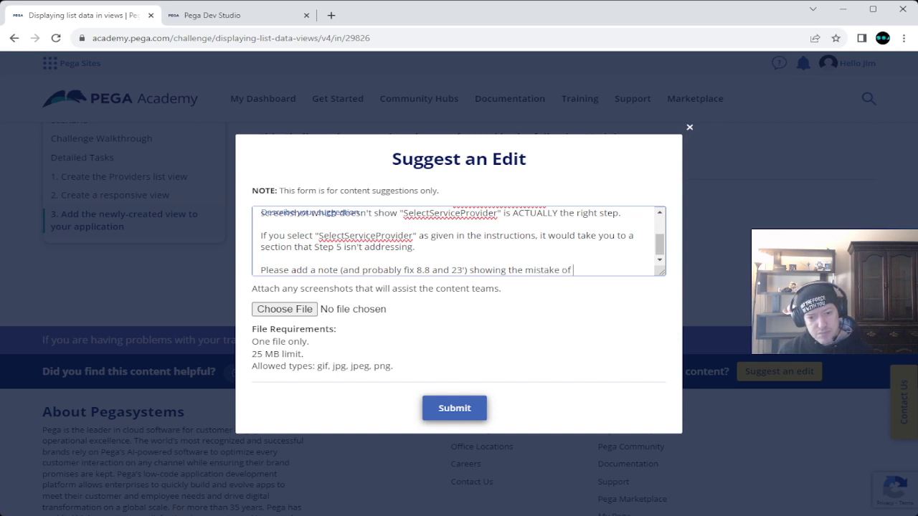
{"action": "type", "text": "the wrong st"}
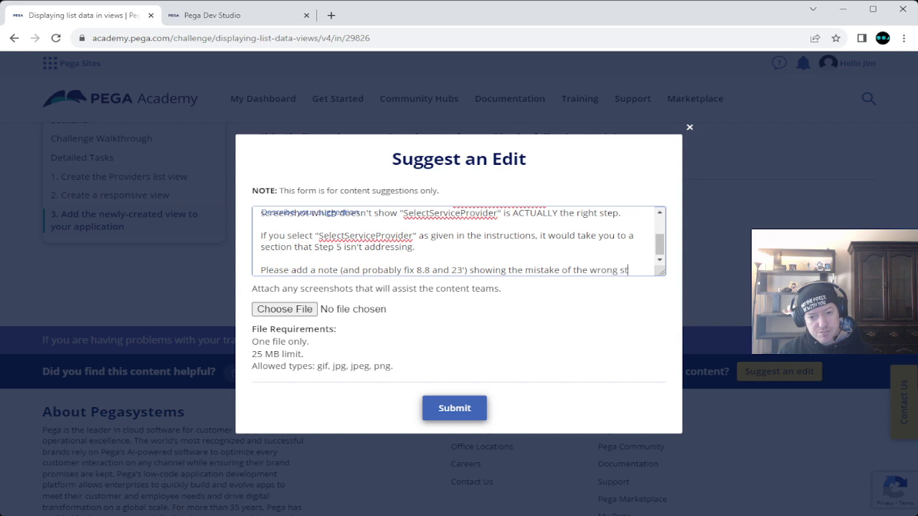
{"action": "key", "text": "BackSpace"}
{"action": "key", "text": "BackSpace"}
{"action": "type", "text": "ins"}
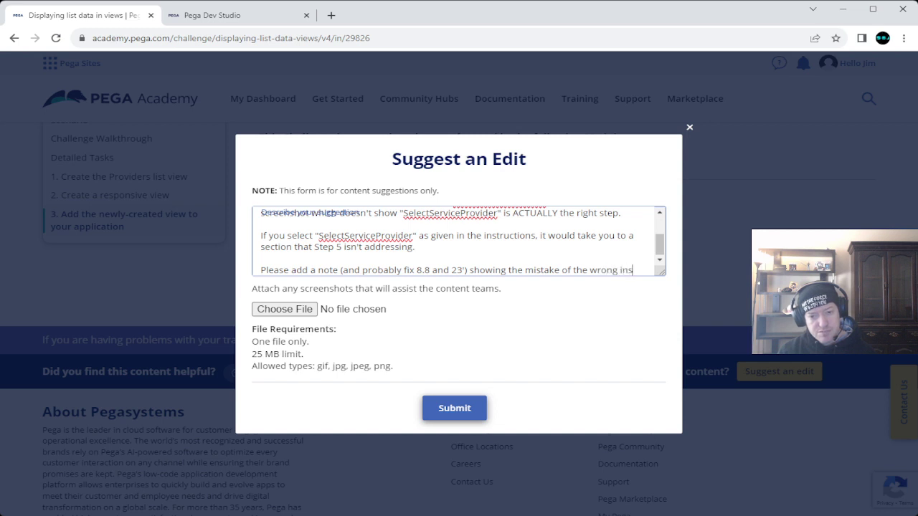
{"action": "type", "text": "tructions."}
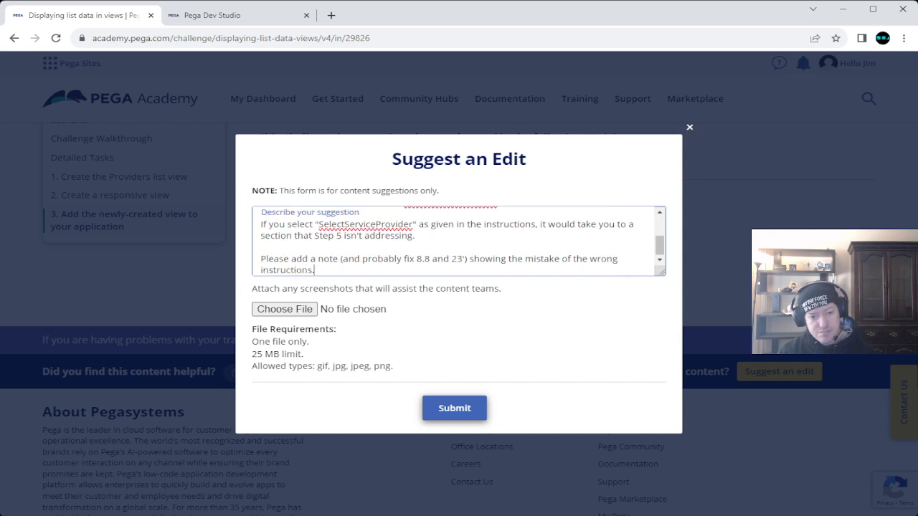
{"action": "left_click", "coordinate": [454, 408]}
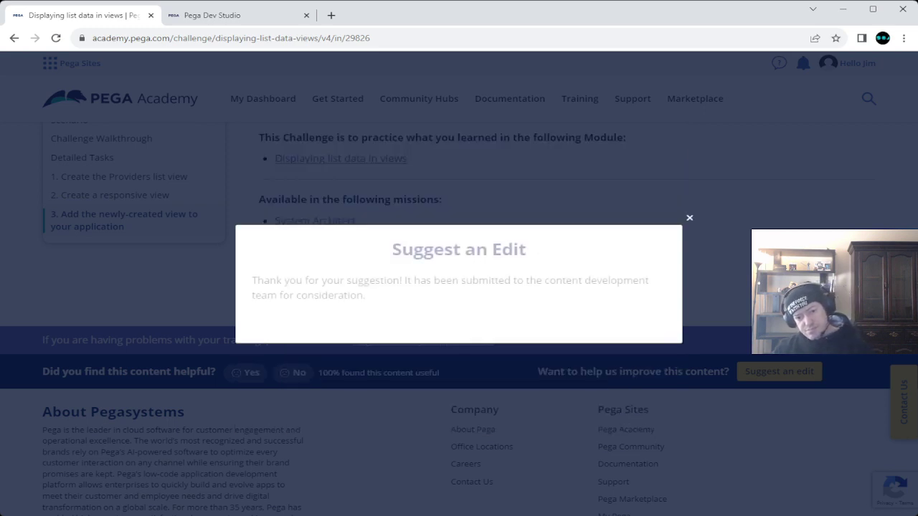
Step: Dismiss the thank-you dialog and scroll back up to the challenge title and Scenario
{"action": "left_click", "coordinate": [690, 218]}
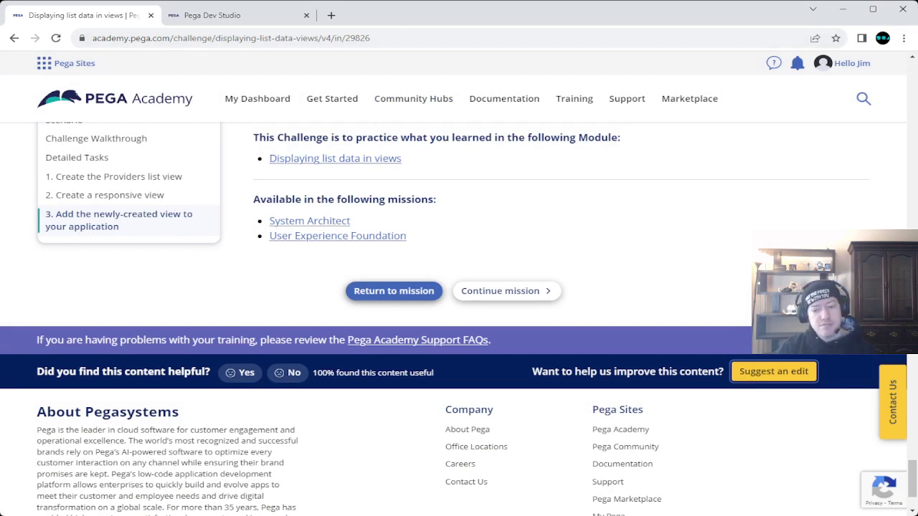
{"action": "mouse_move", "coordinate": [332, 98]}
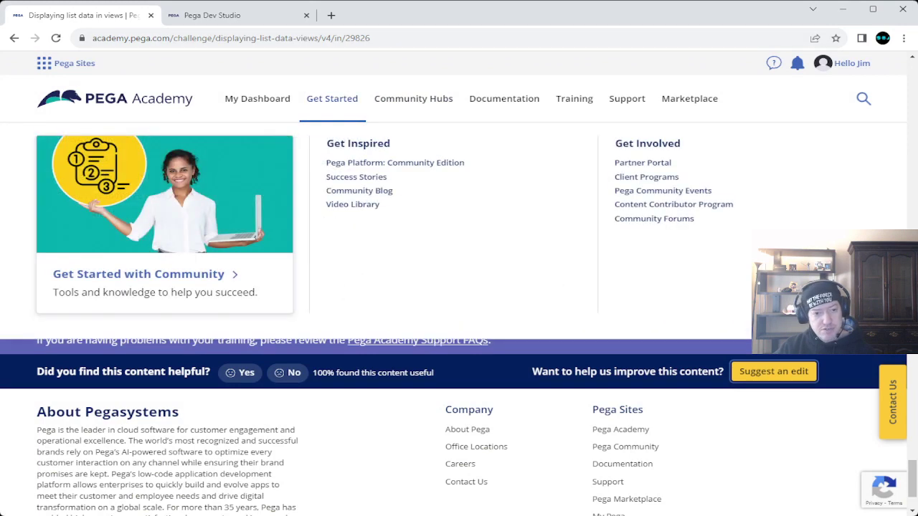
{"action": "scroll", "coordinate": [459, 430], "scroll_direction": "up", "scroll_amount": 3}
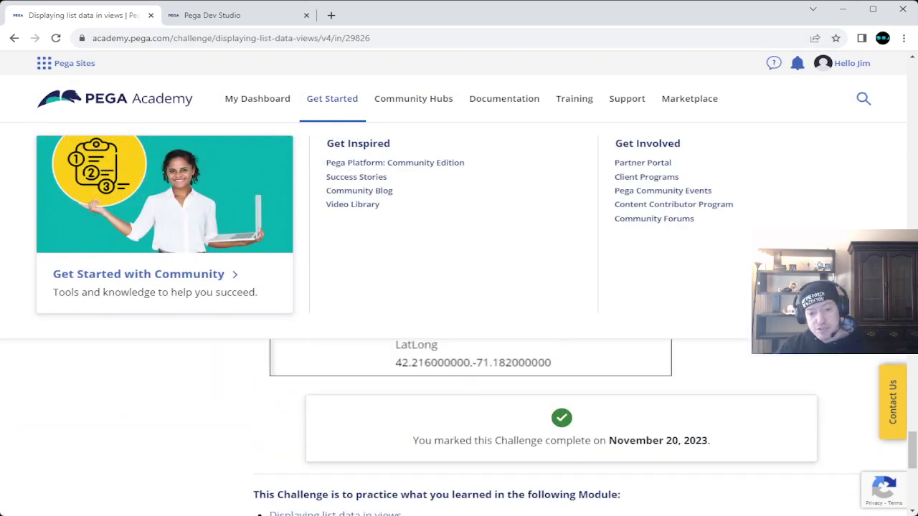
{"action": "scroll", "coordinate": [561, 319], "scroll_direction": "up", "scroll_amount": 10}
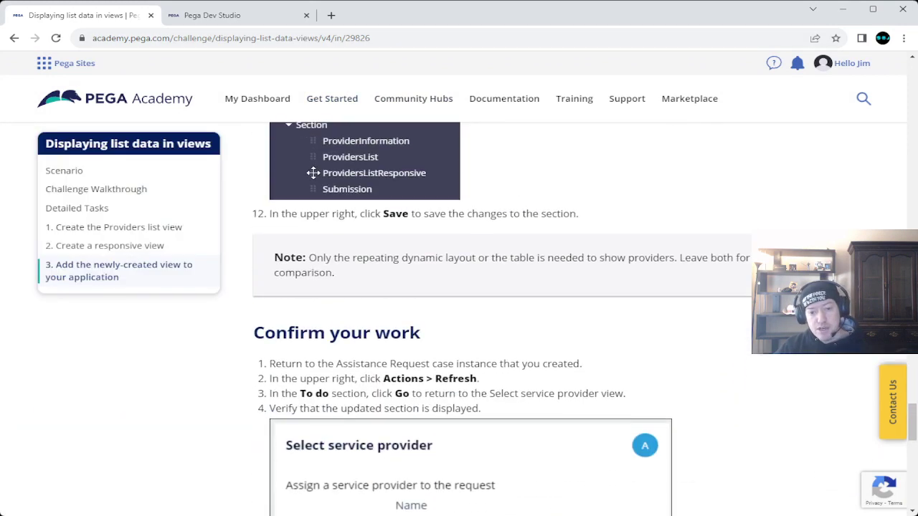
{"action": "scroll", "coordinate": [562, 319], "scroll_direction": "up", "scroll_amount": 2}
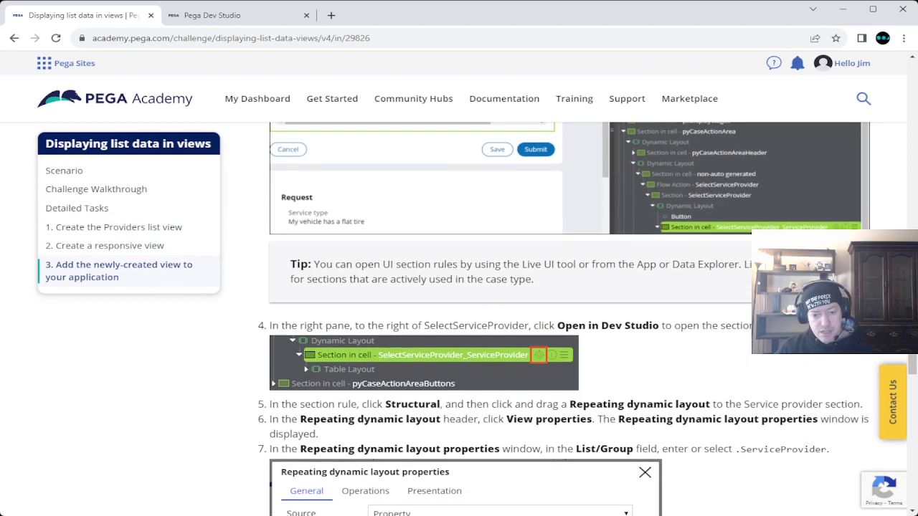
{"action": "scroll", "coordinate": [561, 319], "scroll_direction": "up", "scroll_amount": 15}
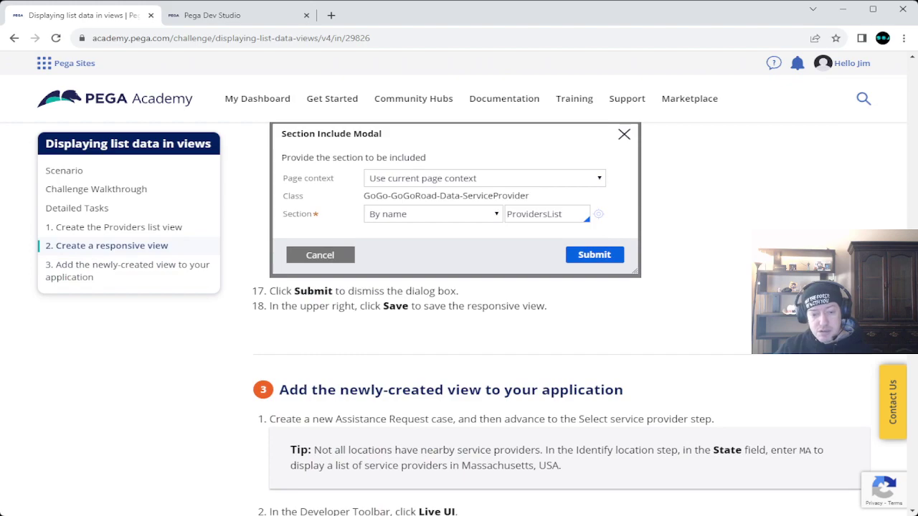
{"action": "scroll", "coordinate": [561, 319], "scroll_direction": "up", "scroll_amount": 20}
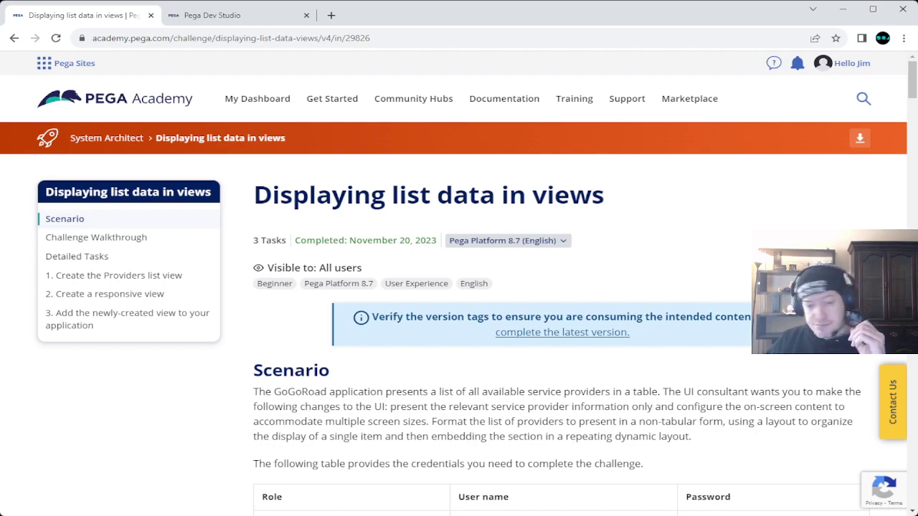
{"action": "scroll", "coordinate": [561, 322], "scroll_direction": "down", "scroll_amount": 15}
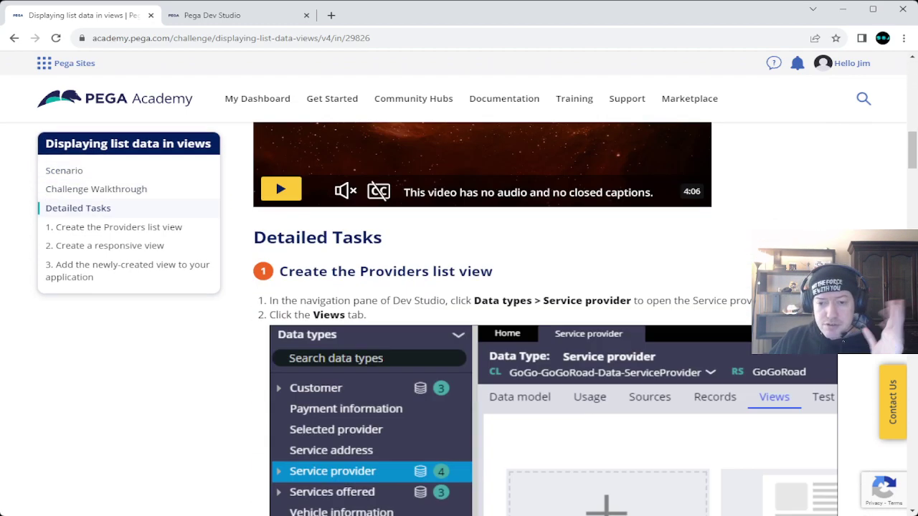
{"action": "scroll", "coordinate": [561, 321], "scroll_direction": "down", "scroll_amount": 15}
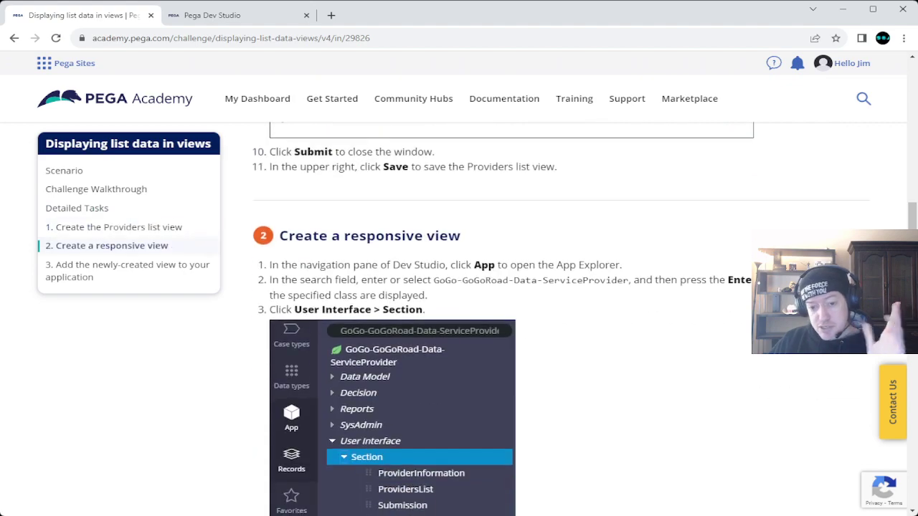
{"action": "scroll", "coordinate": [562, 321], "scroll_direction": "down", "scroll_amount": 20}
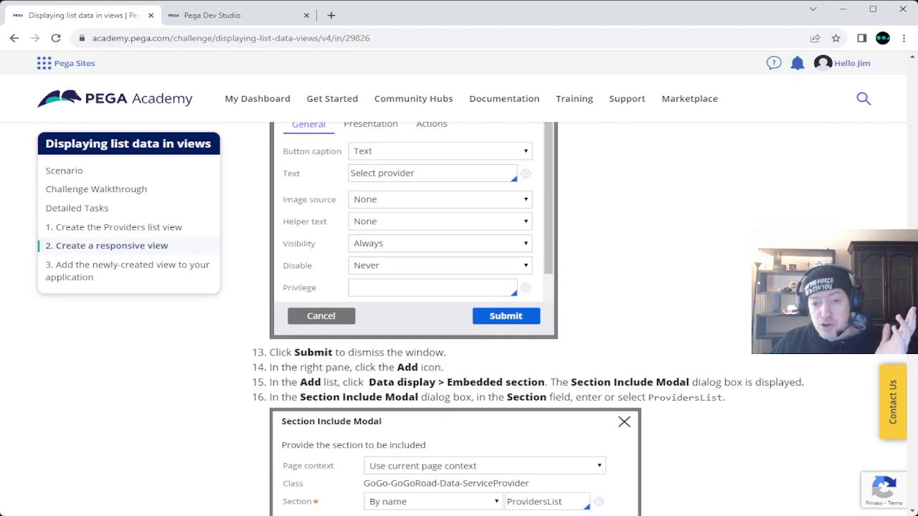
{"action": "scroll", "coordinate": [562, 321], "scroll_direction": "down", "scroll_amount": 10}
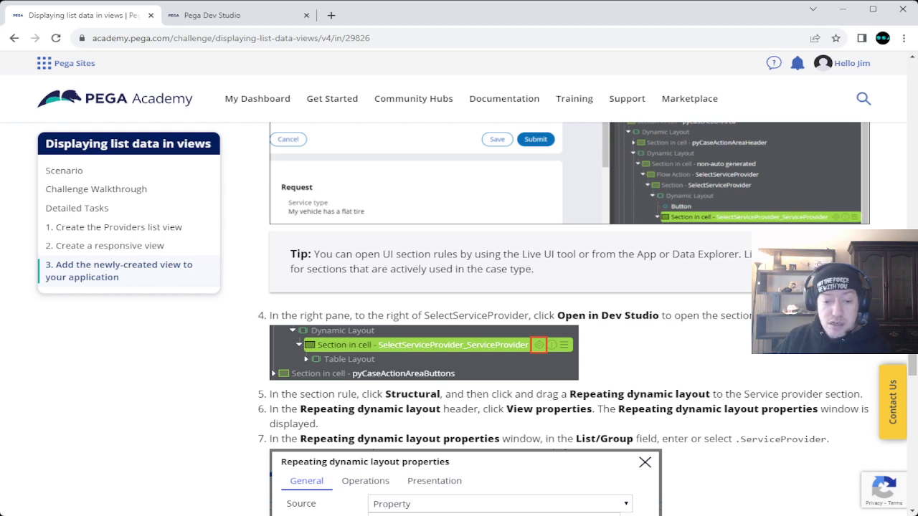
{"action": "scroll", "coordinate": [567, 319], "scroll_direction": "down", "scroll_amount": 4}
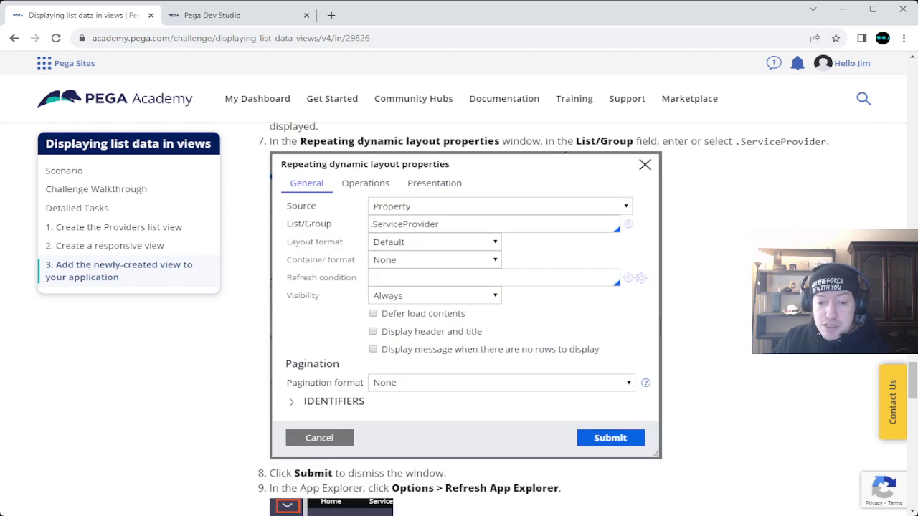
{"action": "scroll", "coordinate": [313, 400], "scroll_direction": "down", "scroll_amount": 4}
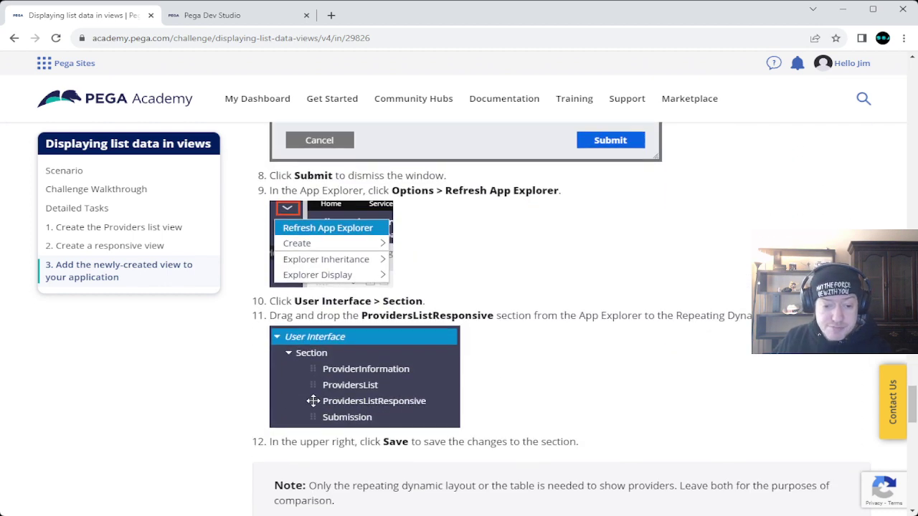
{"action": "scroll", "coordinate": [314, 401], "scroll_direction": "down", "scroll_amount": 9}
{"action": "scroll", "coordinate": [566, 319], "scroll_direction": "down", "scroll_amount": 2}
{"action": "scroll", "coordinate": [566, 319], "scroll_direction": "up", "scroll_amount": 10}
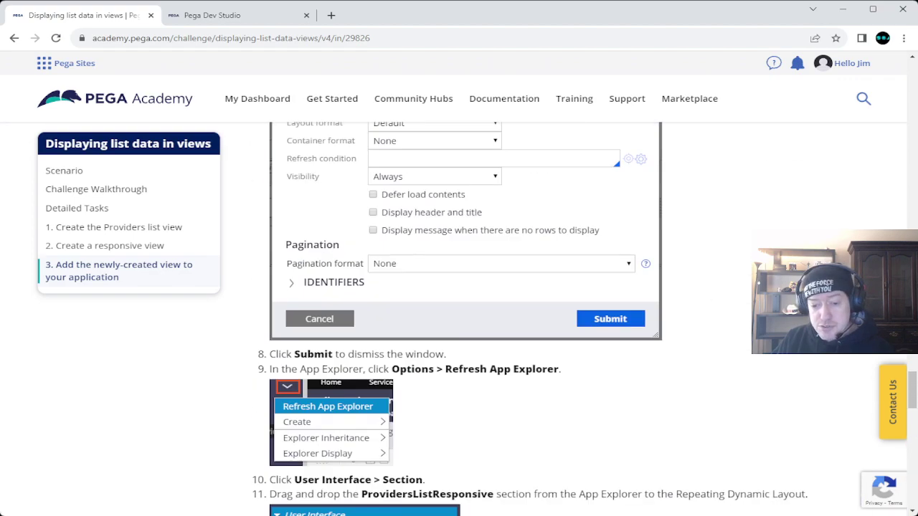
{"action": "scroll", "coordinate": [567, 319], "scroll_direction": "up", "scroll_amount": 15}
{"action": "scroll", "coordinate": [566, 319], "scroll_direction": "up", "scroll_amount": 20}
{"action": "scroll", "coordinate": [566, 319], "scroll_direction": "up", "scroll_amount": 10}
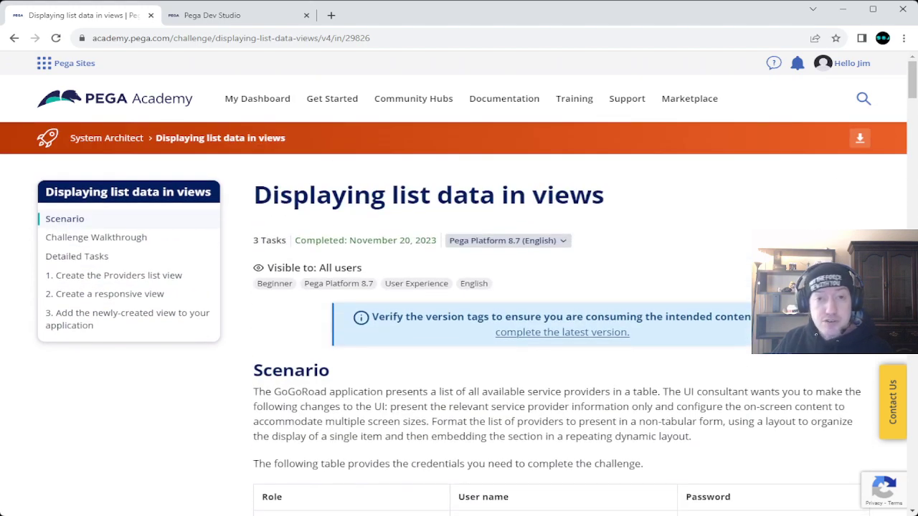